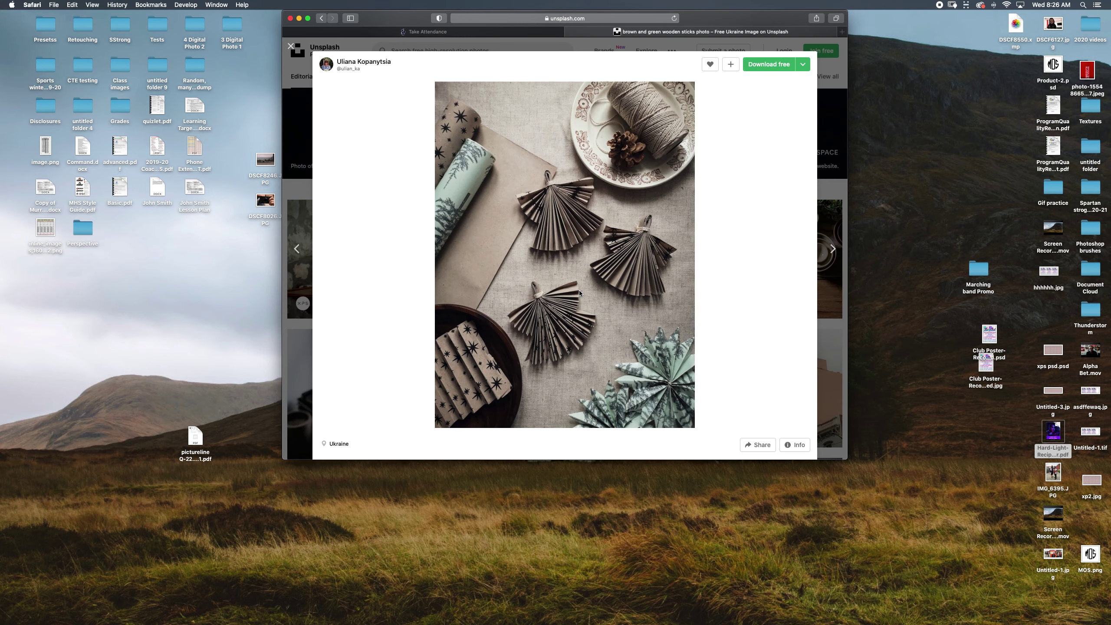
Enlarge the paper ornaments photo on Unsplash and open the full-size image in Photoshop
left_click(557, 210)
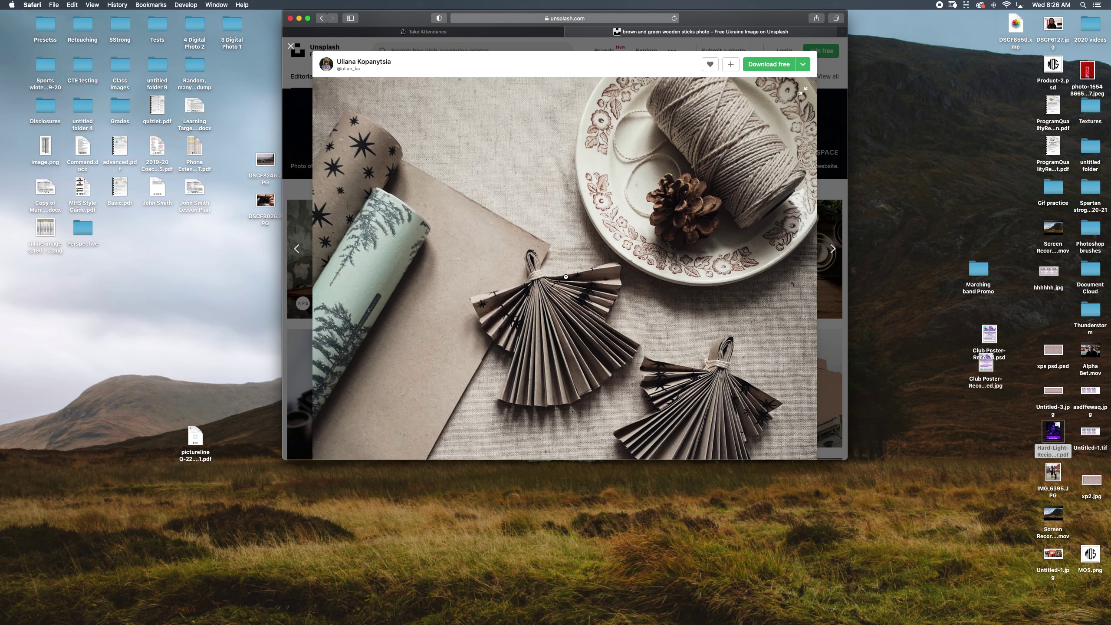
left_click_drag(556, 272, 372, 615)
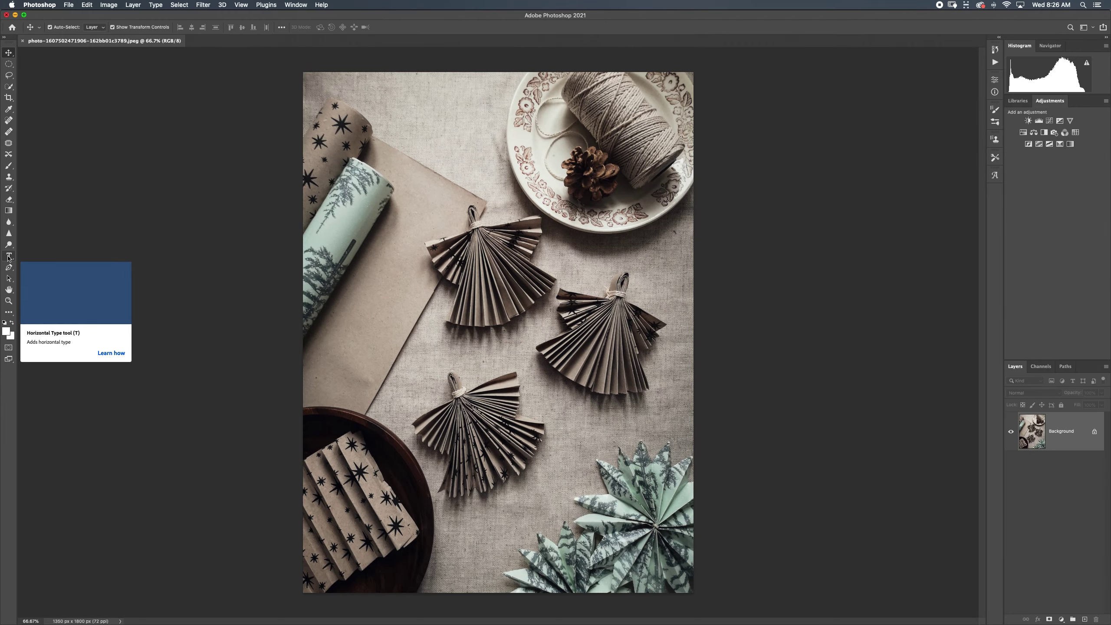
Add the point text "and then type" over the kraft paper in the photo and commit it
left_click(9, 258)
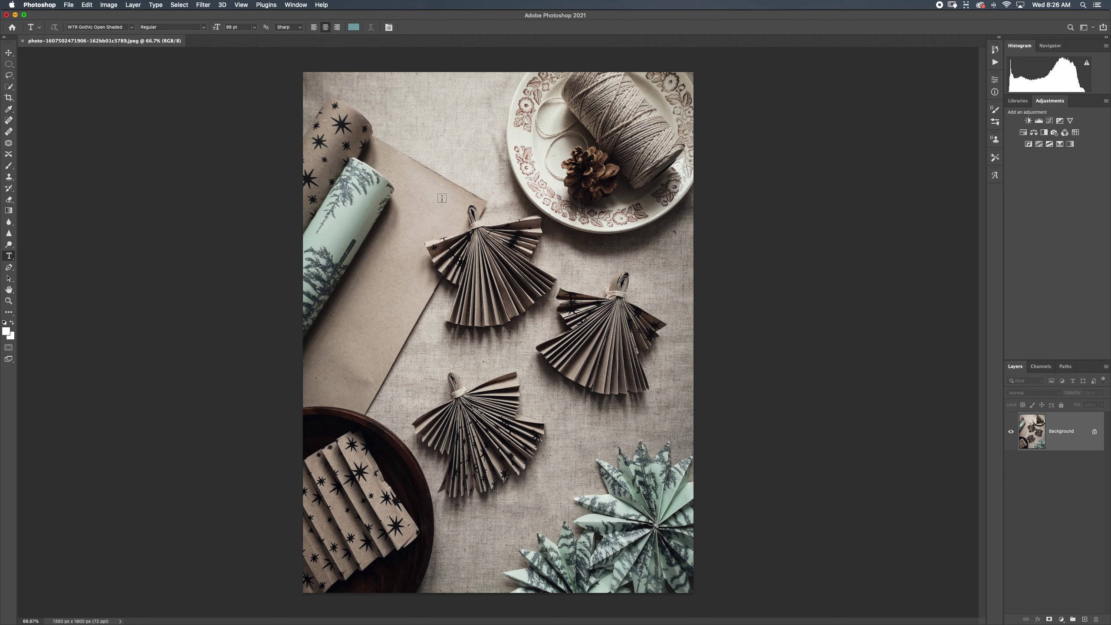
left_click(408, 236)
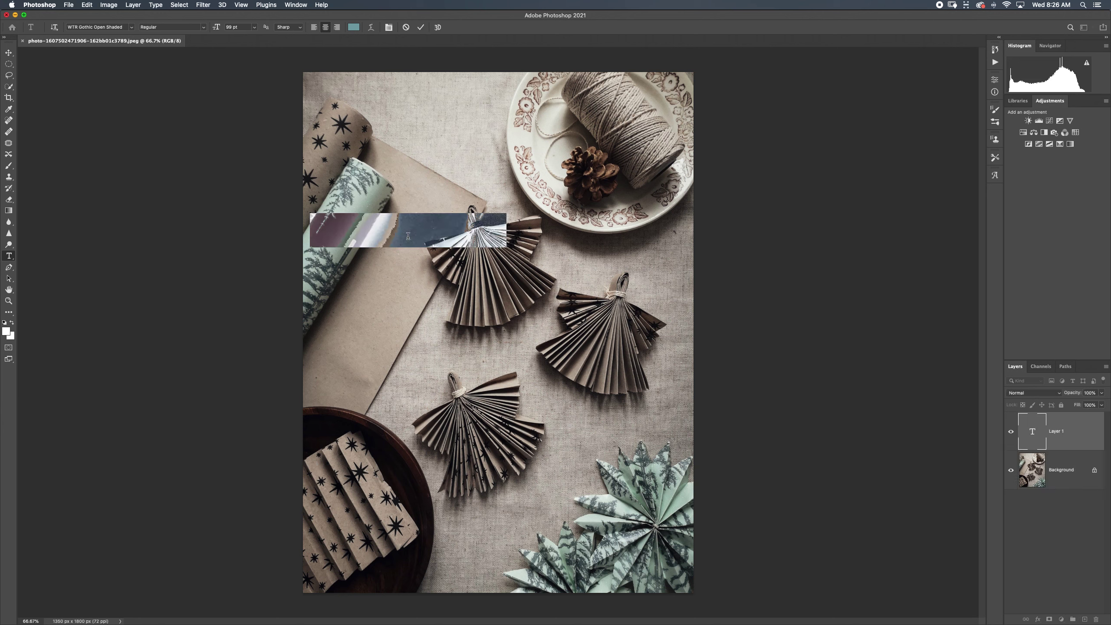
type("AND THEN")
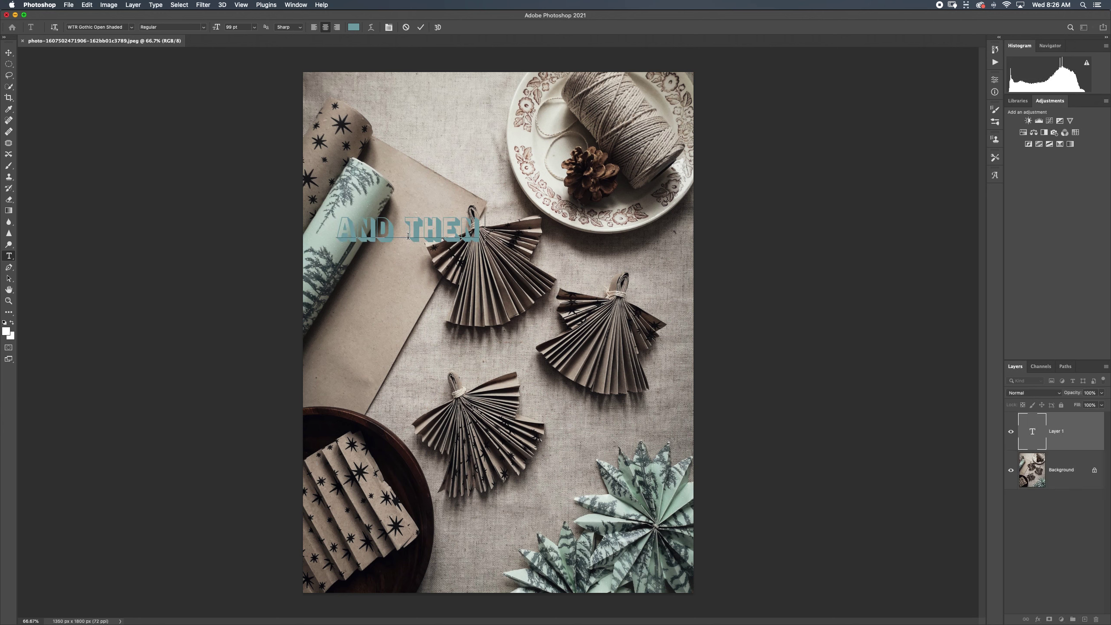
type(" TYPE")
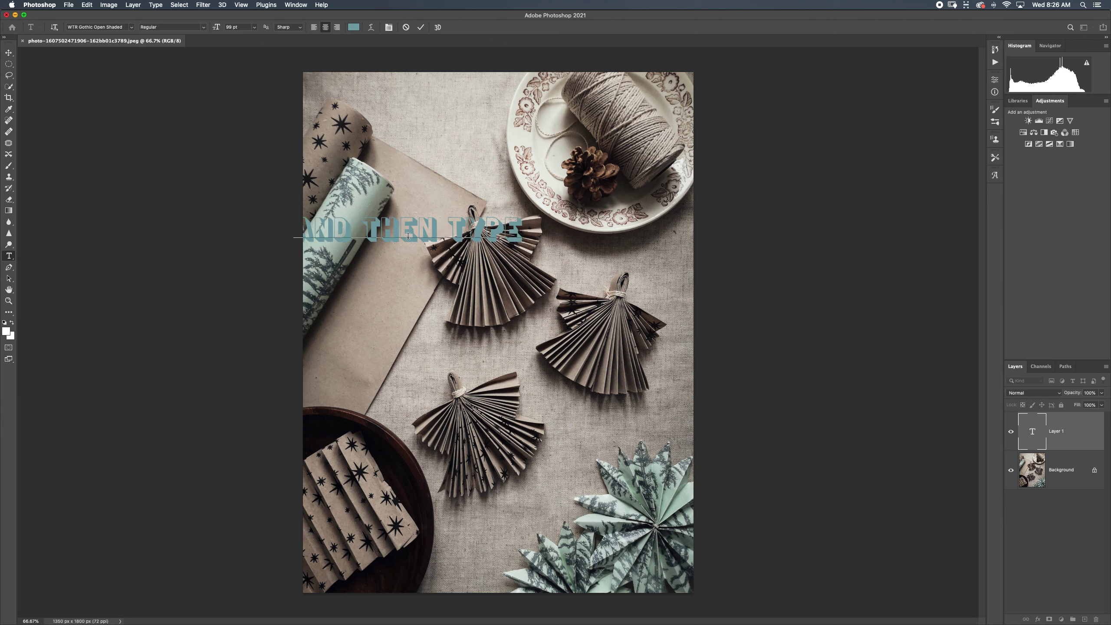
left_click(420, 28)
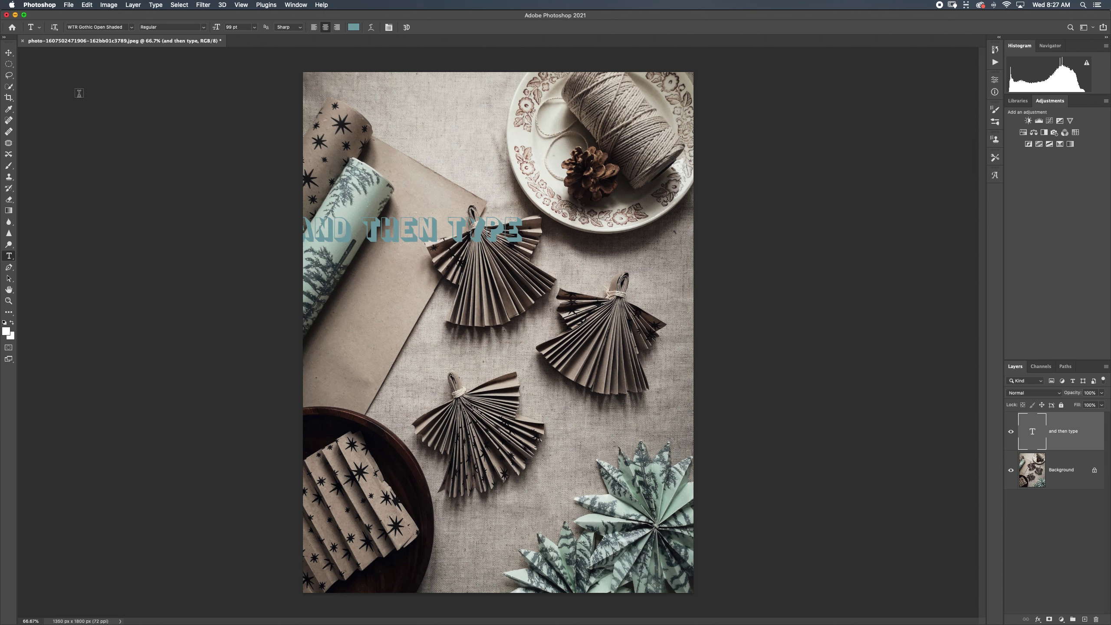
Move the text "and then type" to the photo's upper middle, between the green paper roll and the plate
left_click(9, 53)
left_click_drag(426, 228, 506, 220)
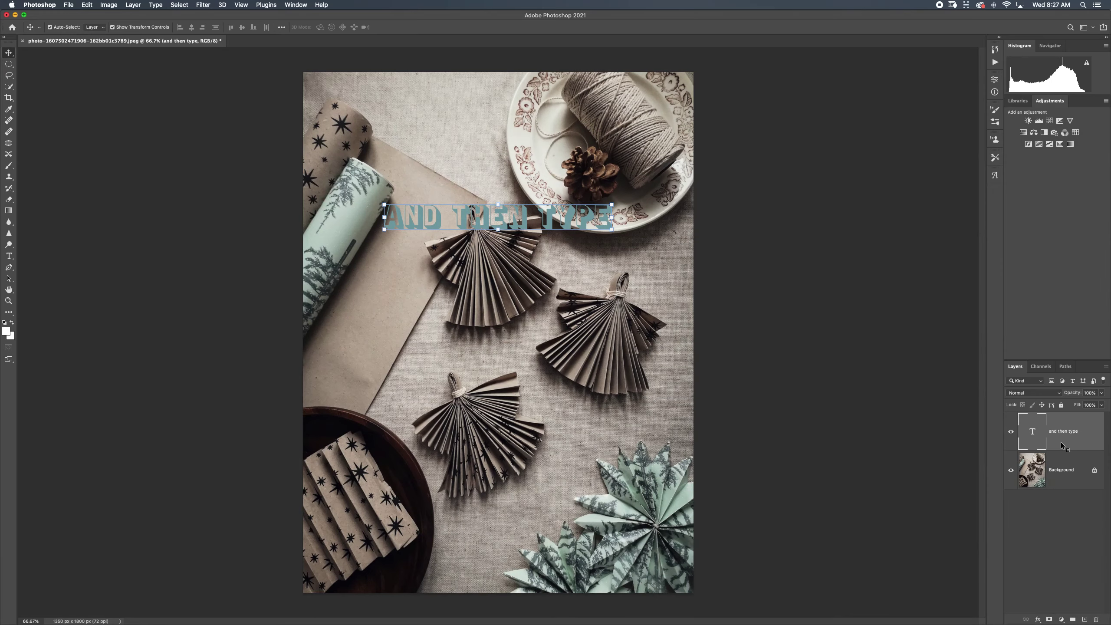
left_click_drag(475, 213, 466, 212)
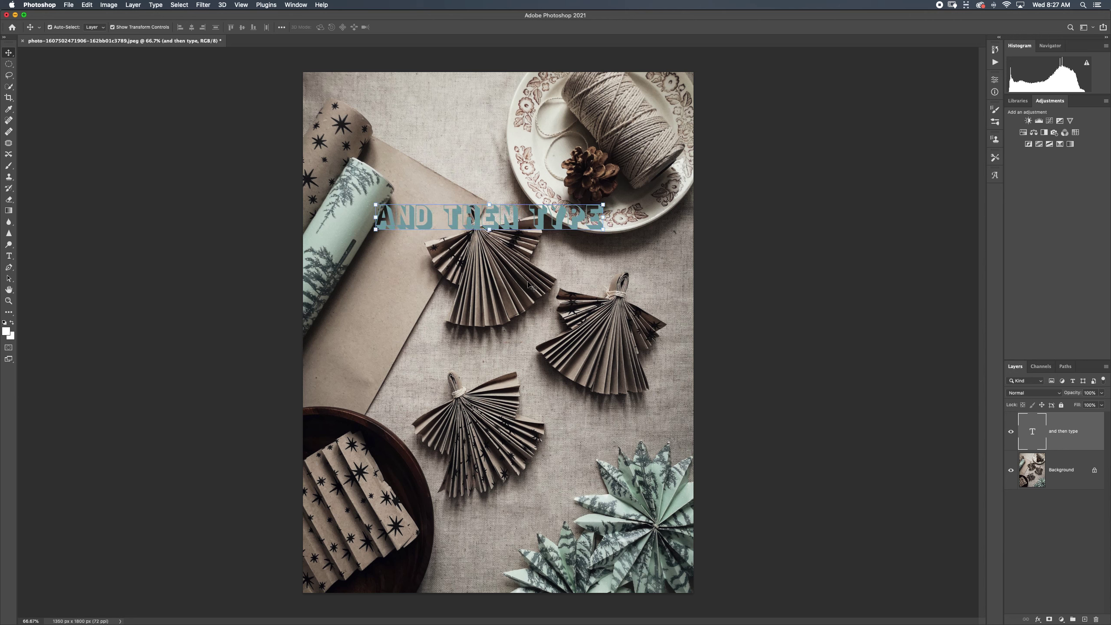
Recolour the text "and then type" to the dark grey #2a2c2a
double_click(489, 221)
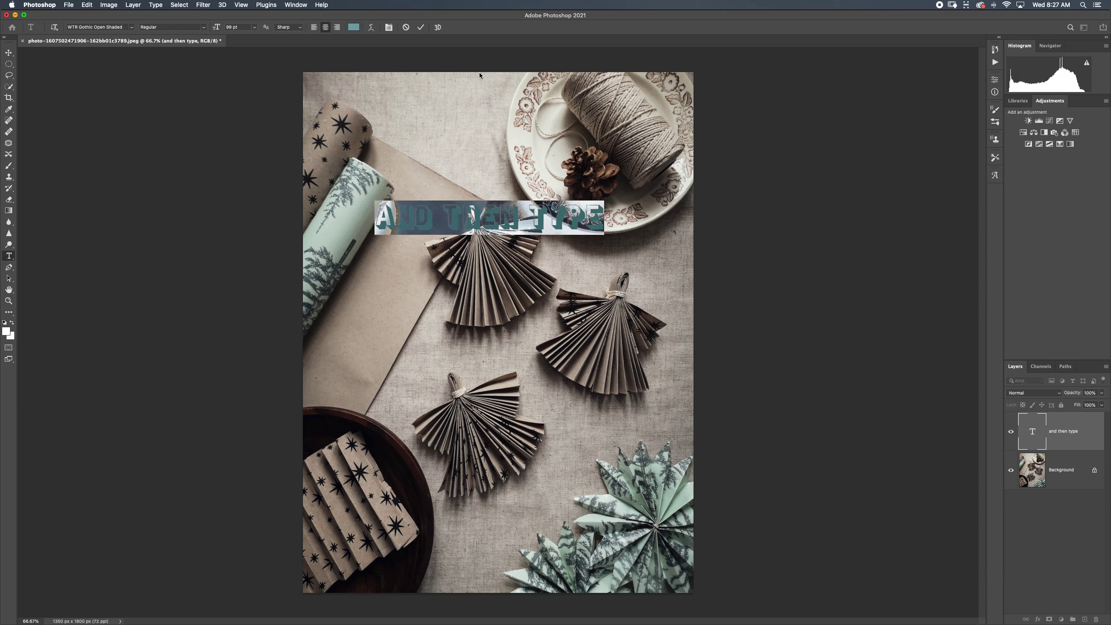
left_click(357, 27)
left_click_drag(355, 242, 791, 233)
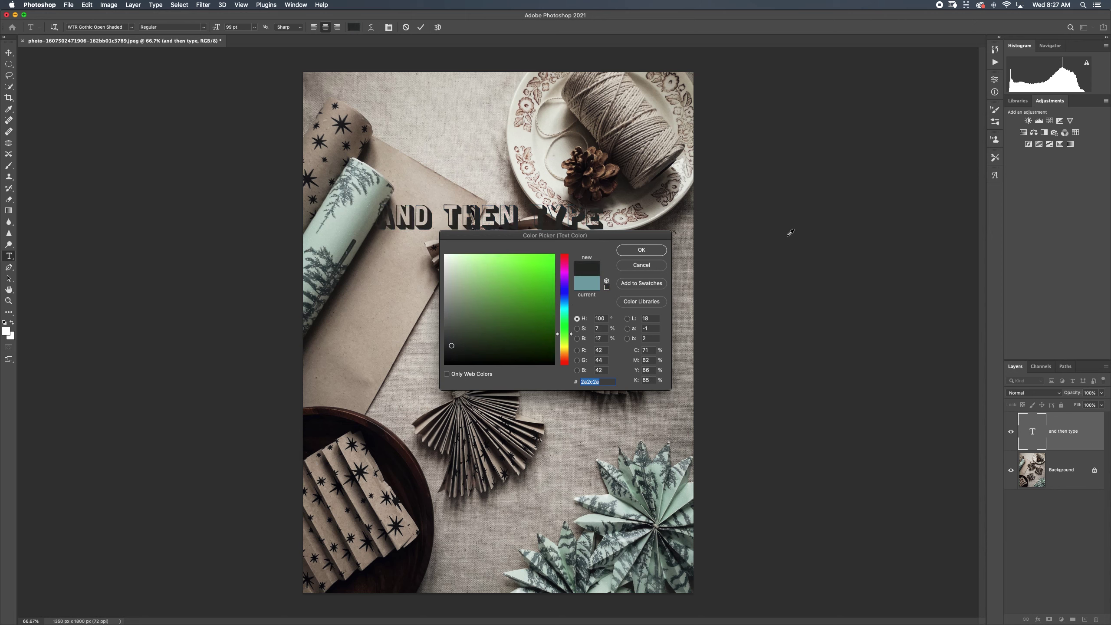
left_click(652, 251)
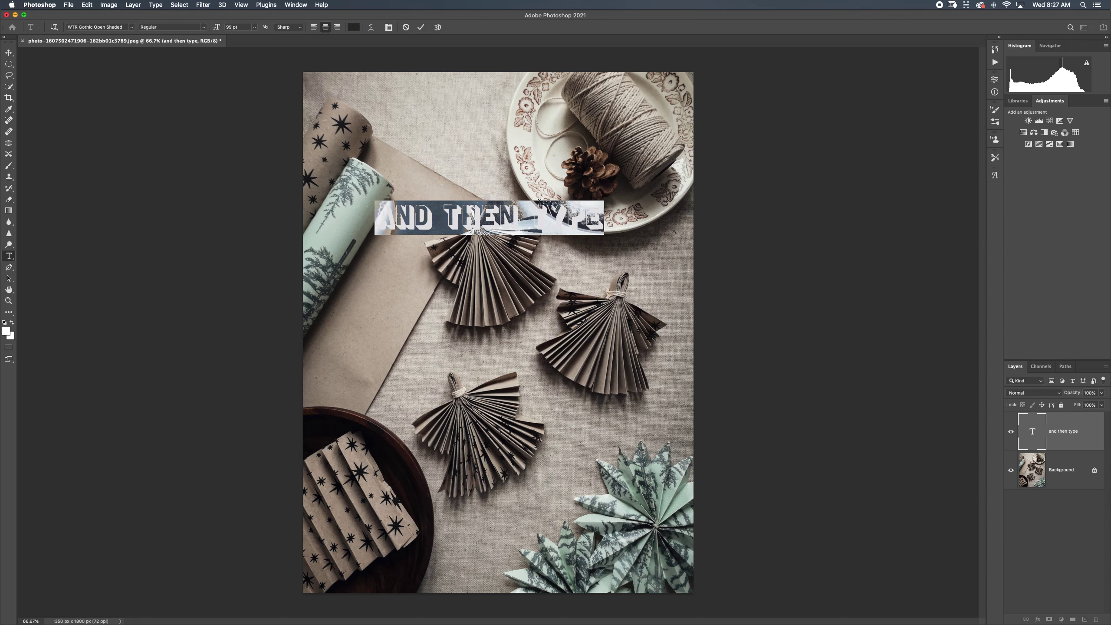
left_click(421, 27)
Scale the text "and then type" to about 82%, rotate it about -59°, and position it along the kraft paper beside the green roll
key("v")
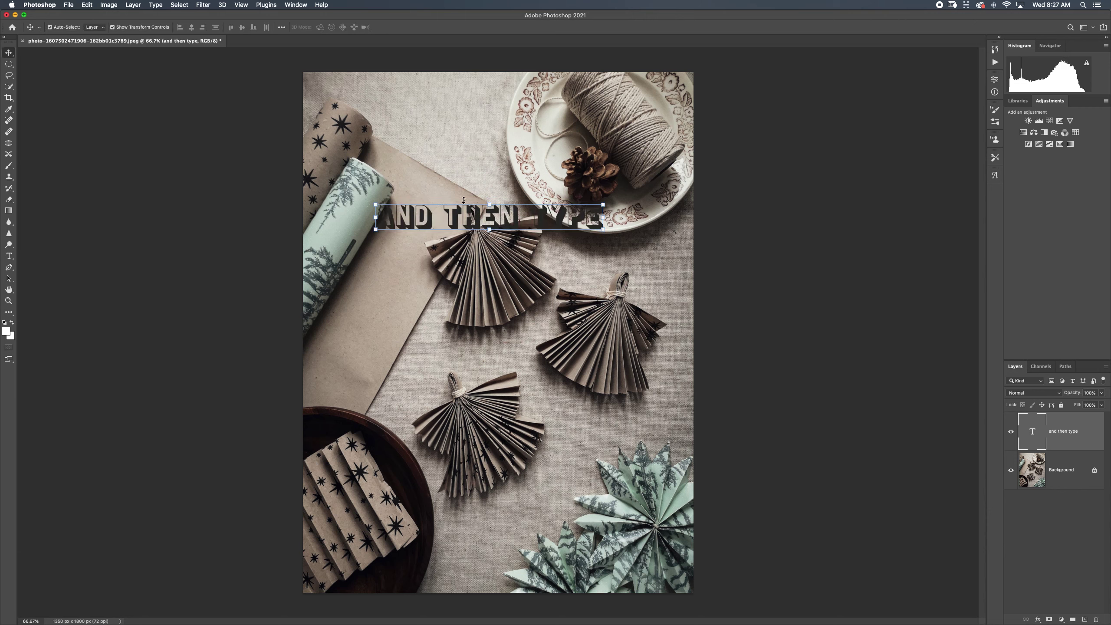
left_click_drag(475, 221, 407, 353)
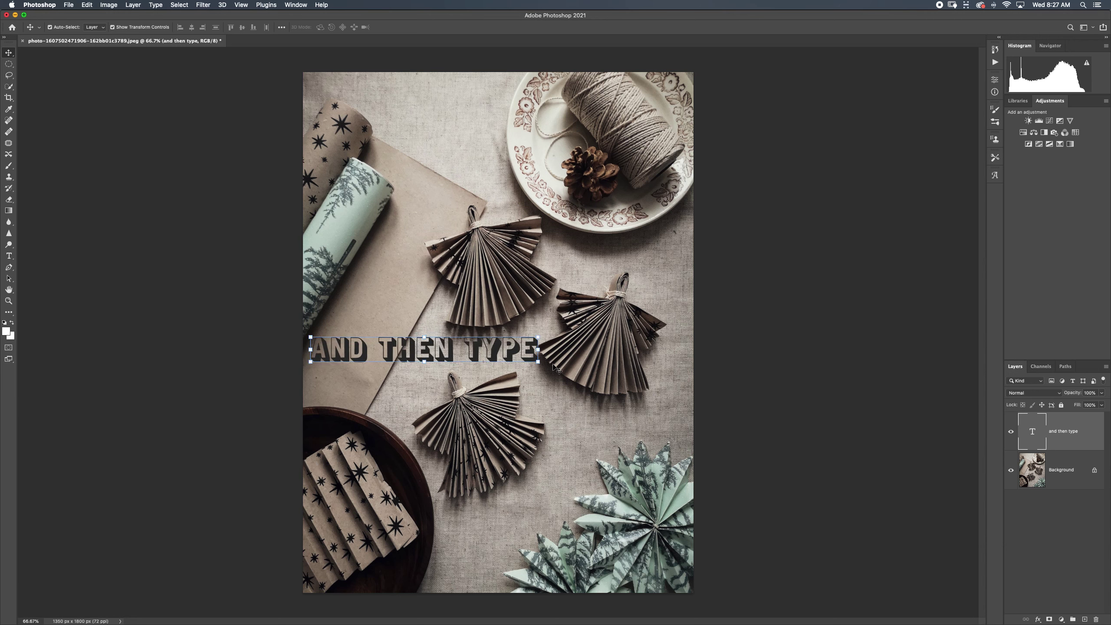
left_click_drag(539, 349, 442, 250)
left_click_drag(414, 345, 383, 290)
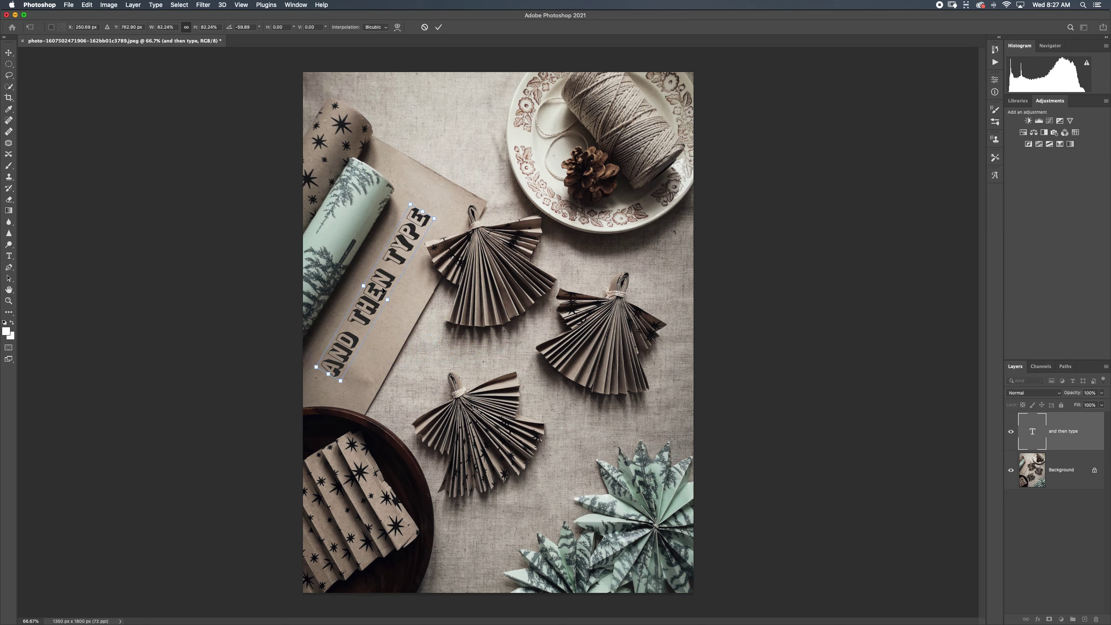
left_click(439, 28)
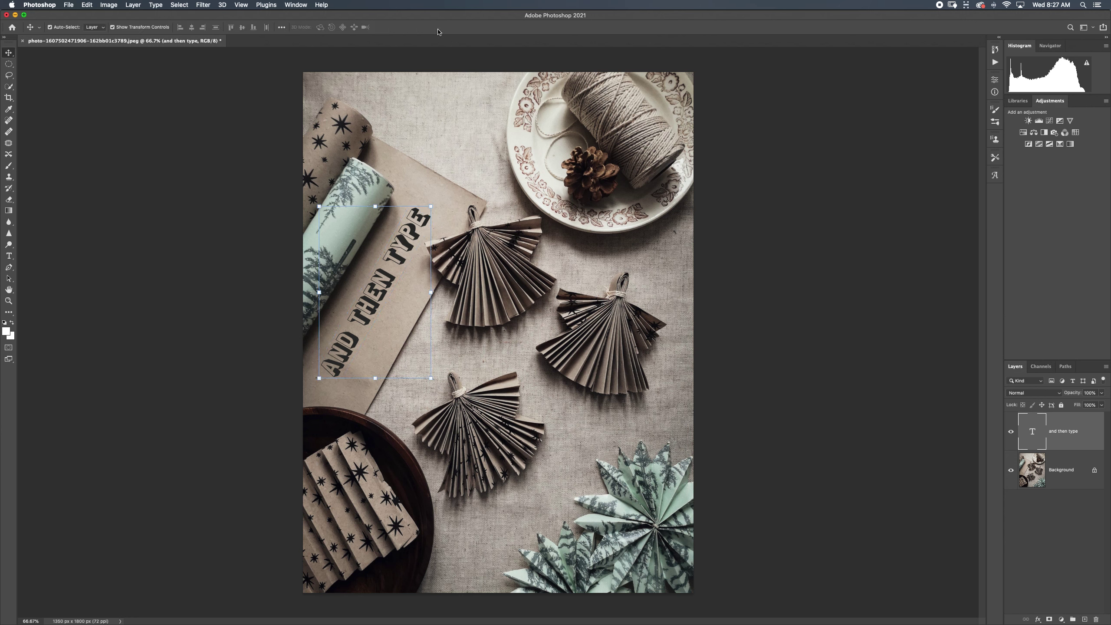
left_click(744, 206)
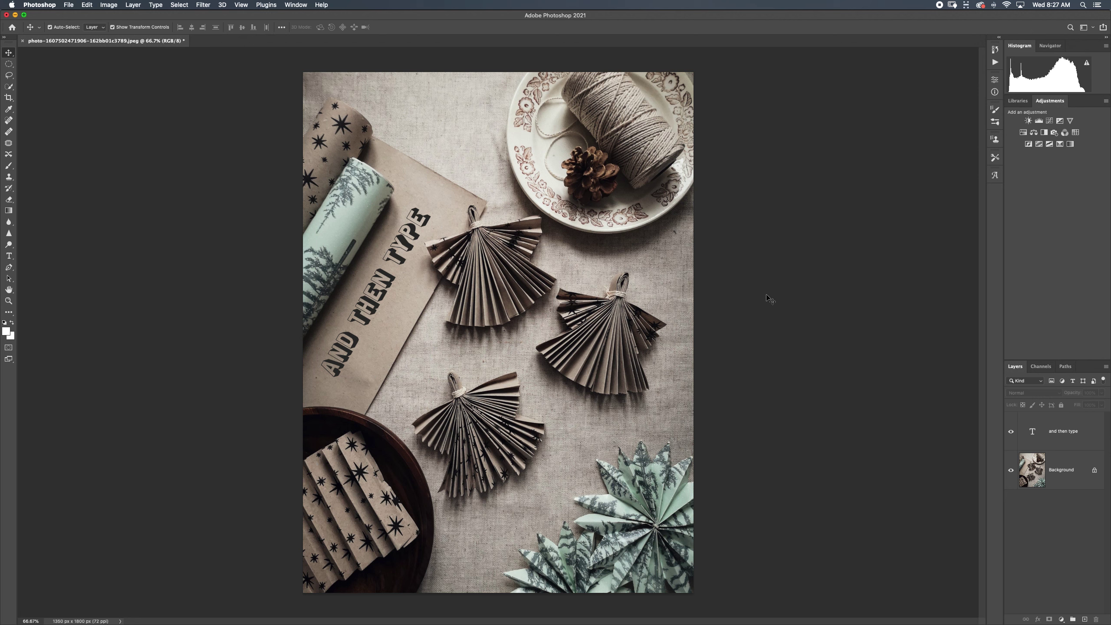
left_click(386, 290)
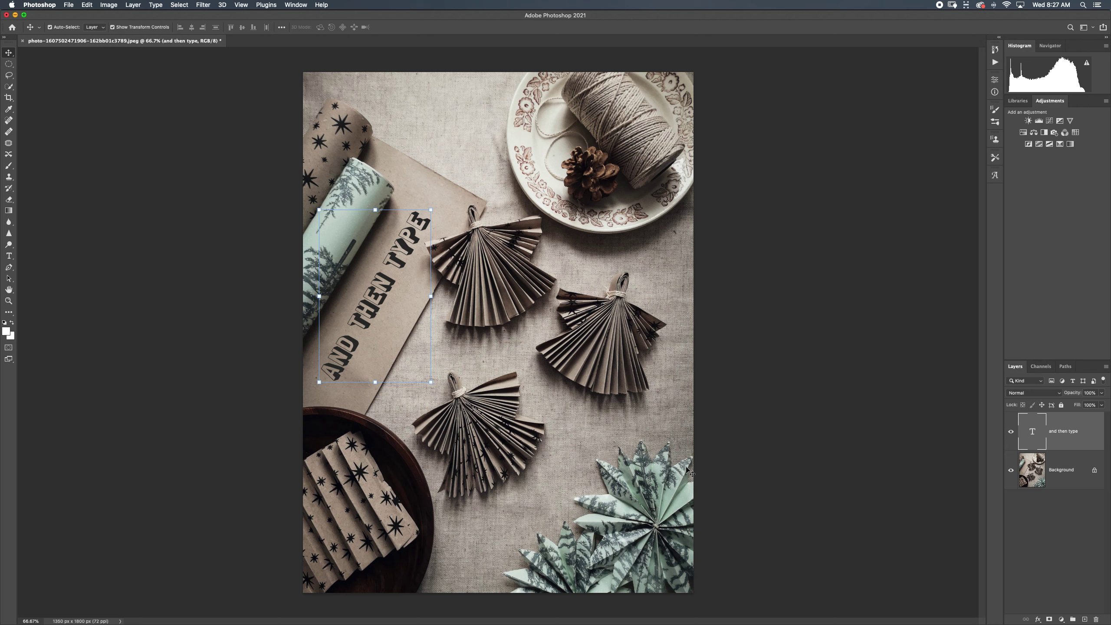
Draw a curved path with the Pen tool along the plate's outer left and lower edge
key("p")
left_click(397, 178)
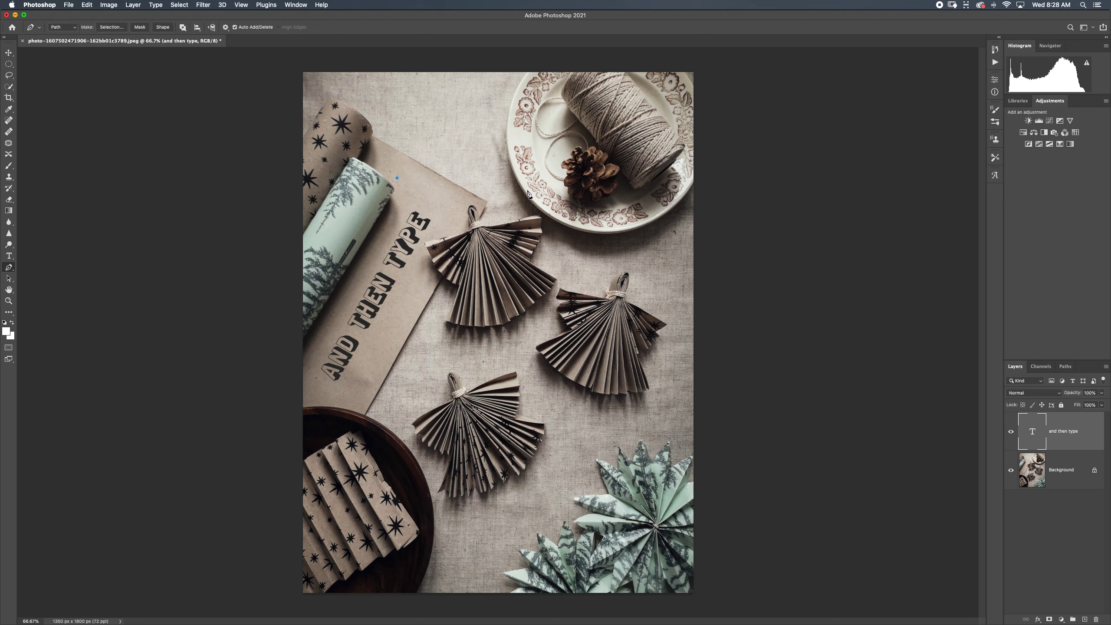
key("super+z")
left_click(529, 72)
left_click_drag(603, 234, 754, 281)
Place the text "Hello" on the curved path along the plate's edge and commit it
left_click(9, 256)
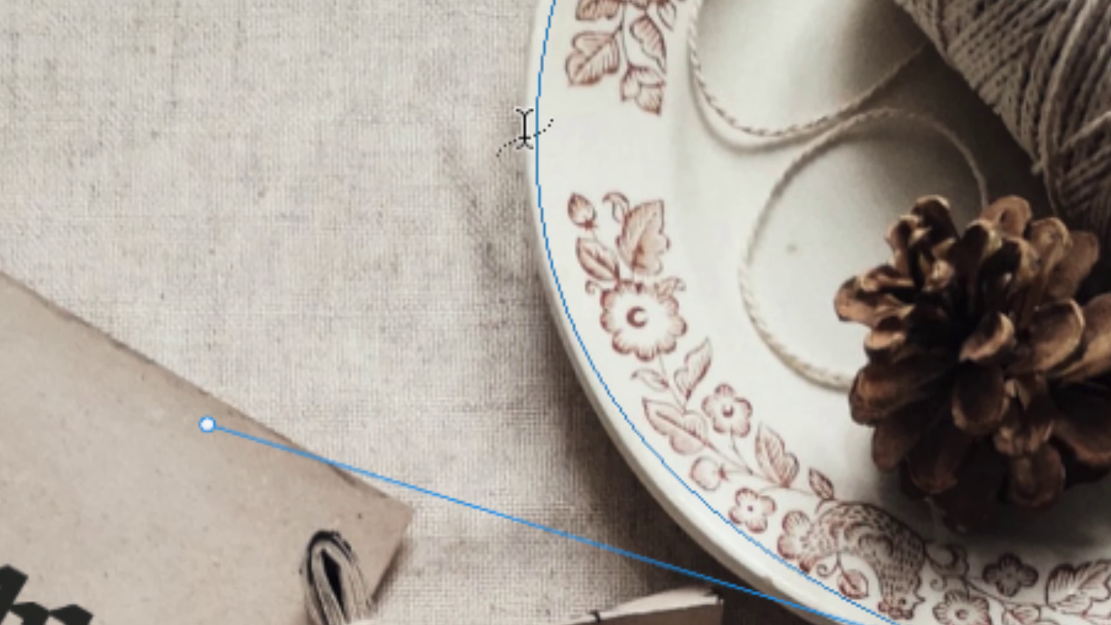
left_click(525, 131)
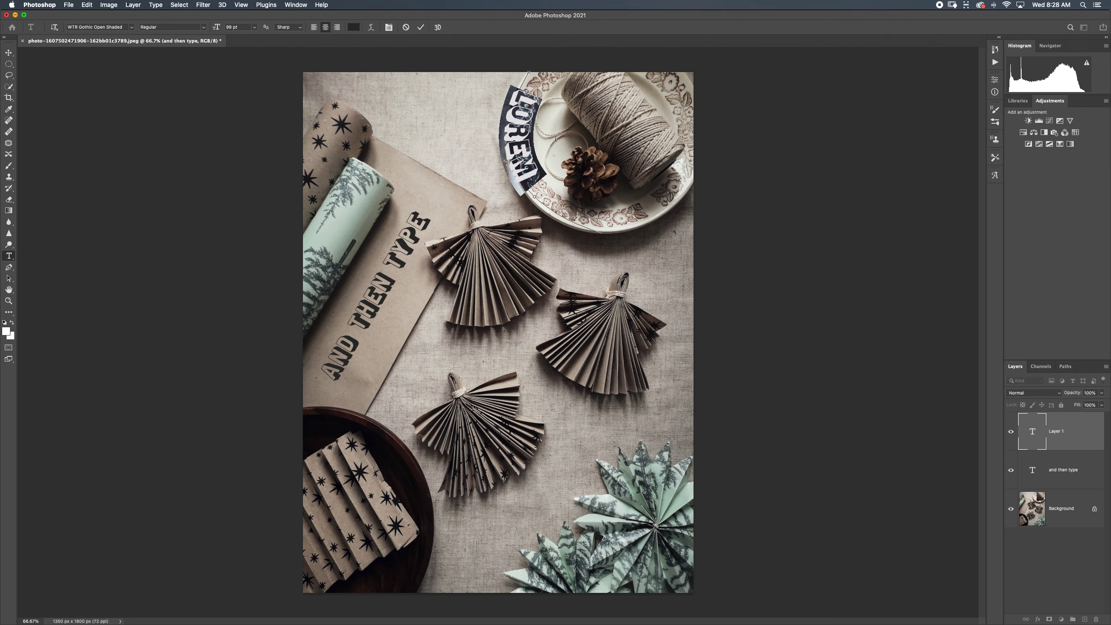
type("HELLO")
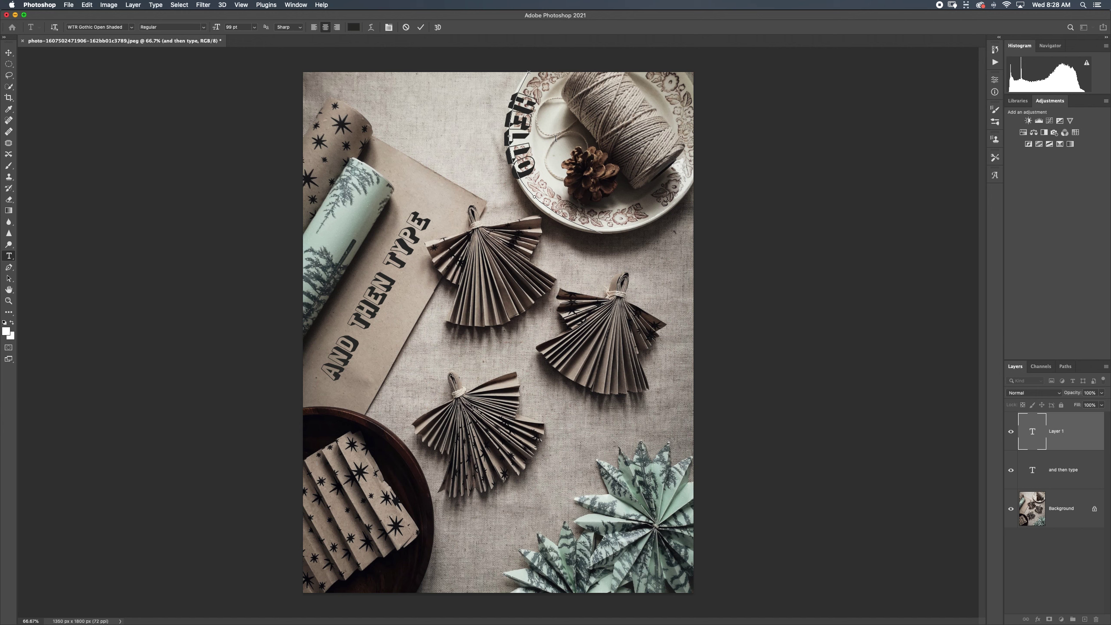
type(" GO")
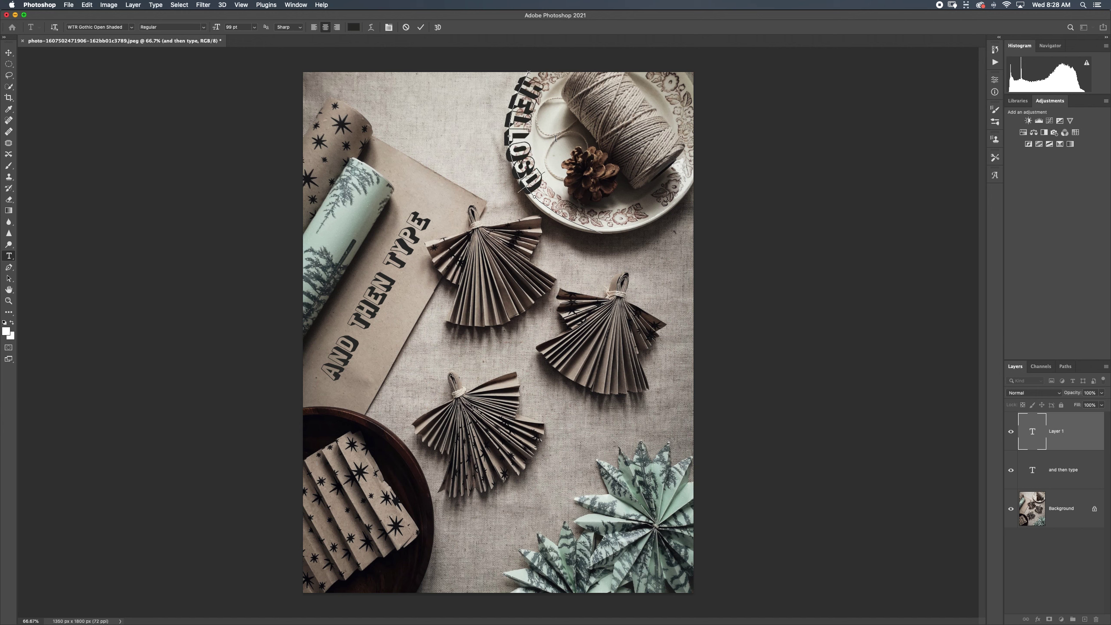
key("BackSpace")
key("BackSpace")
key("BackSpace")
left_click(420, 28)
Quick-select the upper part of the kraft paper on the Background layer, discarding the selection that spreads over the cloth
key("w")
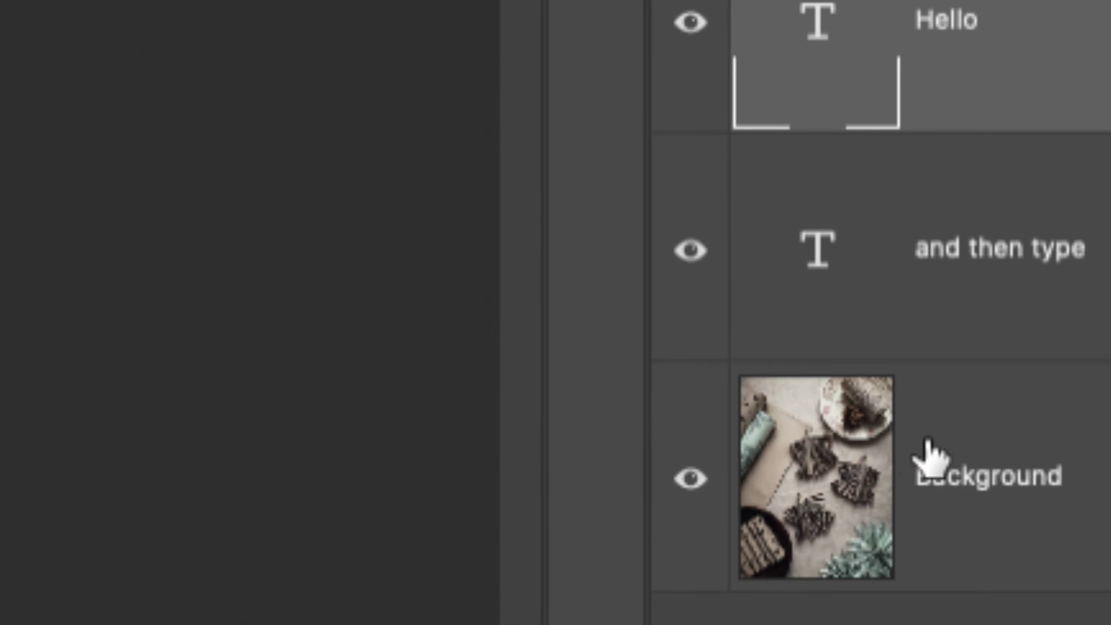
left_click(929, 453)
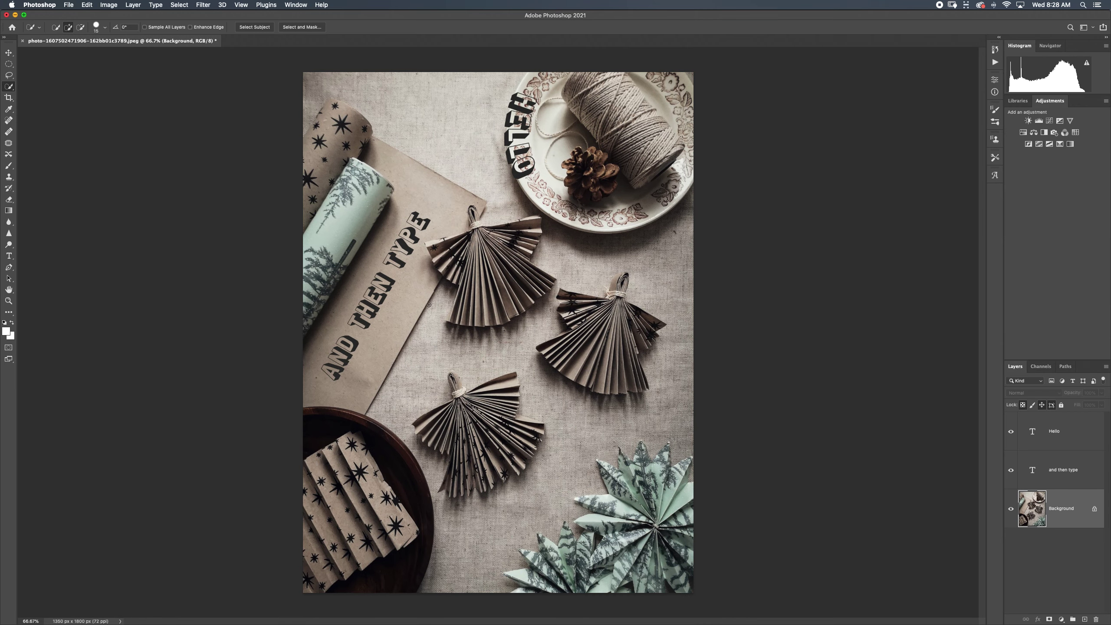
left_click_drag(367, 150, 403, 150)
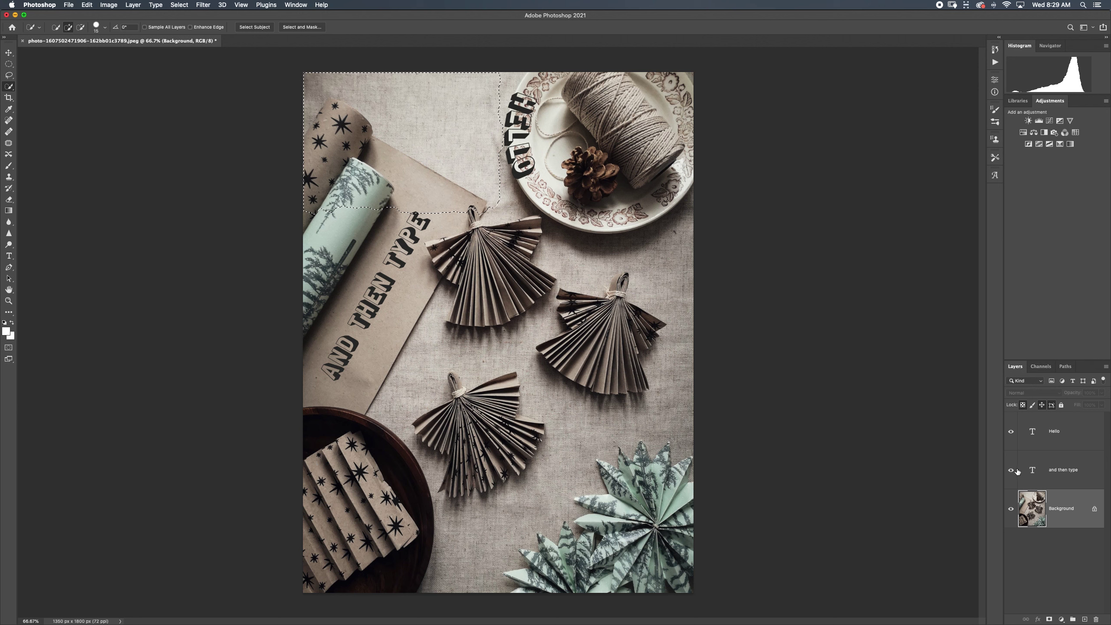
key("super+d")
mouse_move(367, 149)
left_mouse_down()
mouse_move(404, 162)
mouse_move(472, 226)
left_mouse_up()
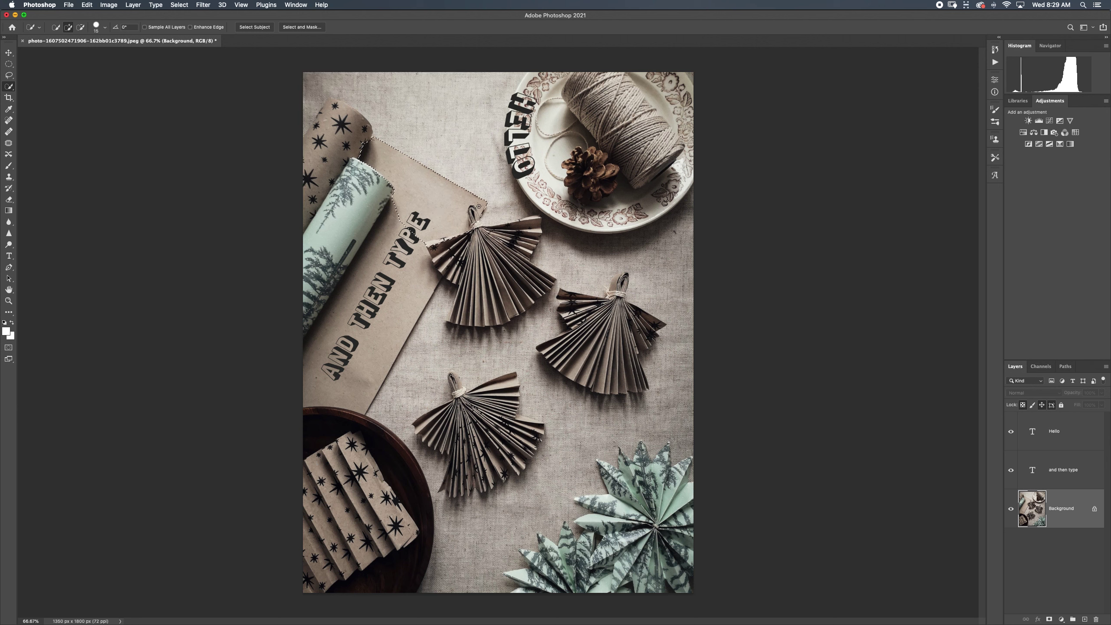
Convert the kraft paper selection into a work path with a tolerance of 5.0 pixels
right_click(431, 181)
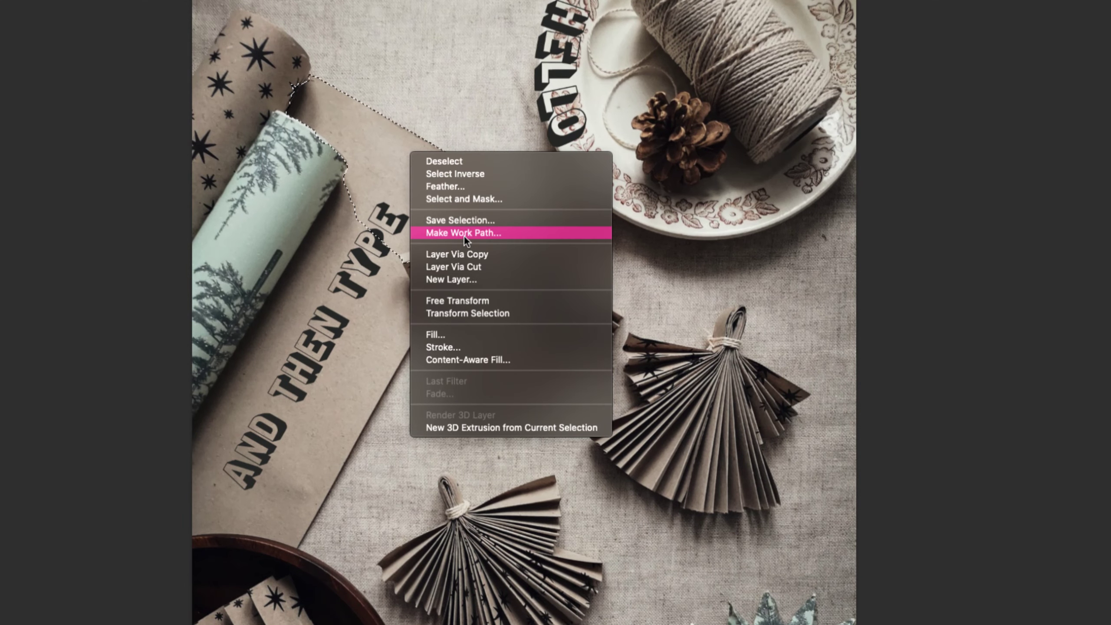
left_click(462, 229)
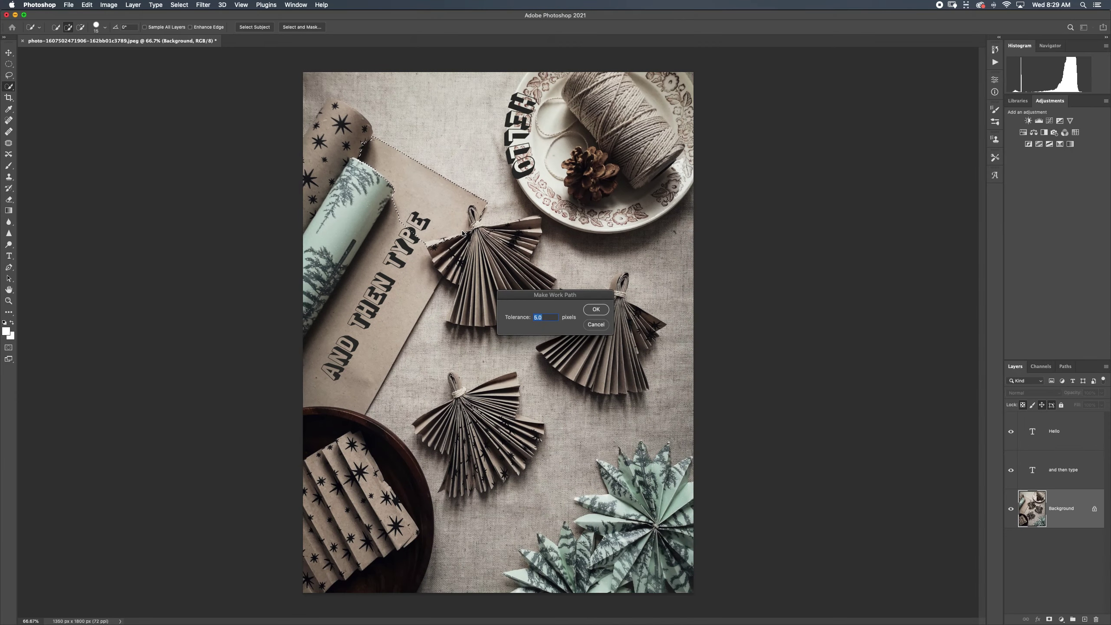
left_click(600, 310)
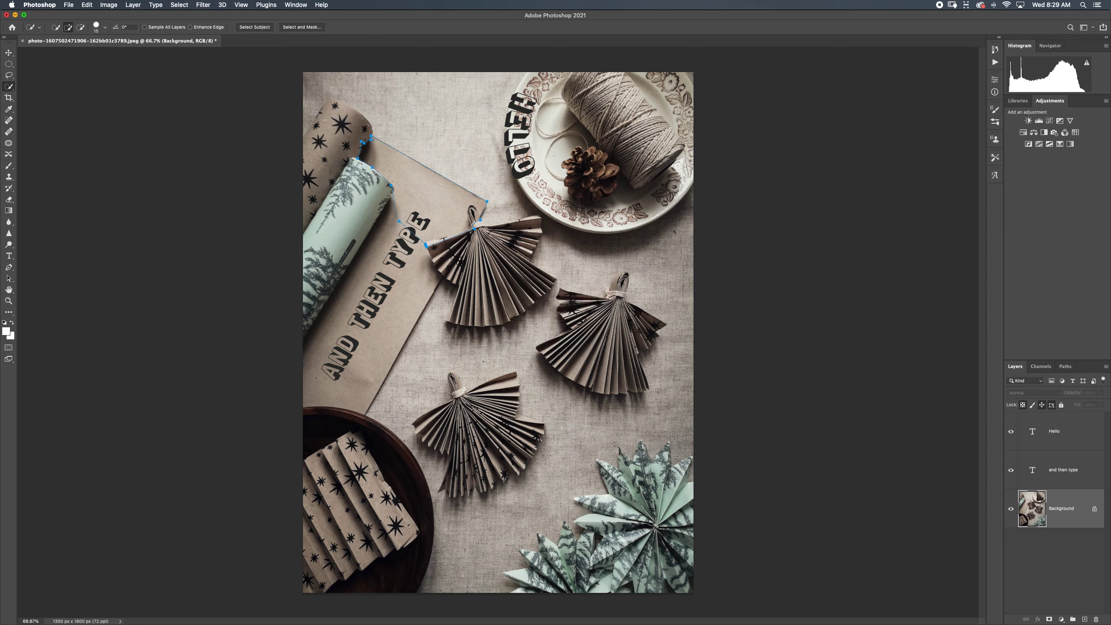
Place the text "and then I can type" on the work path along the kraft paper's edge and commit it
key("t")
left_click(381, 137)
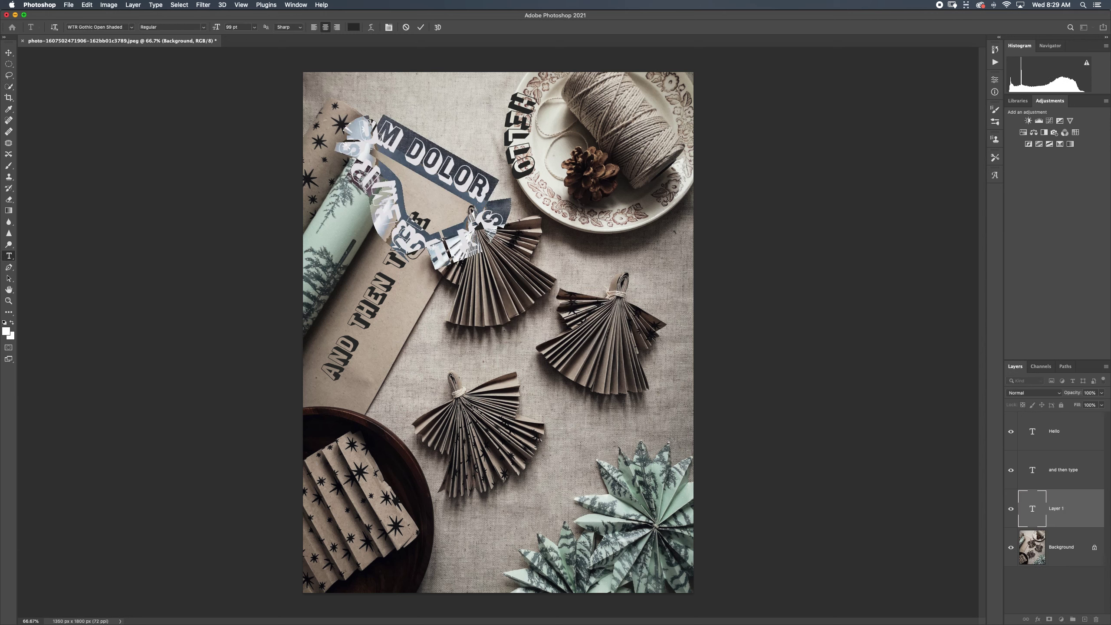
type("and then")
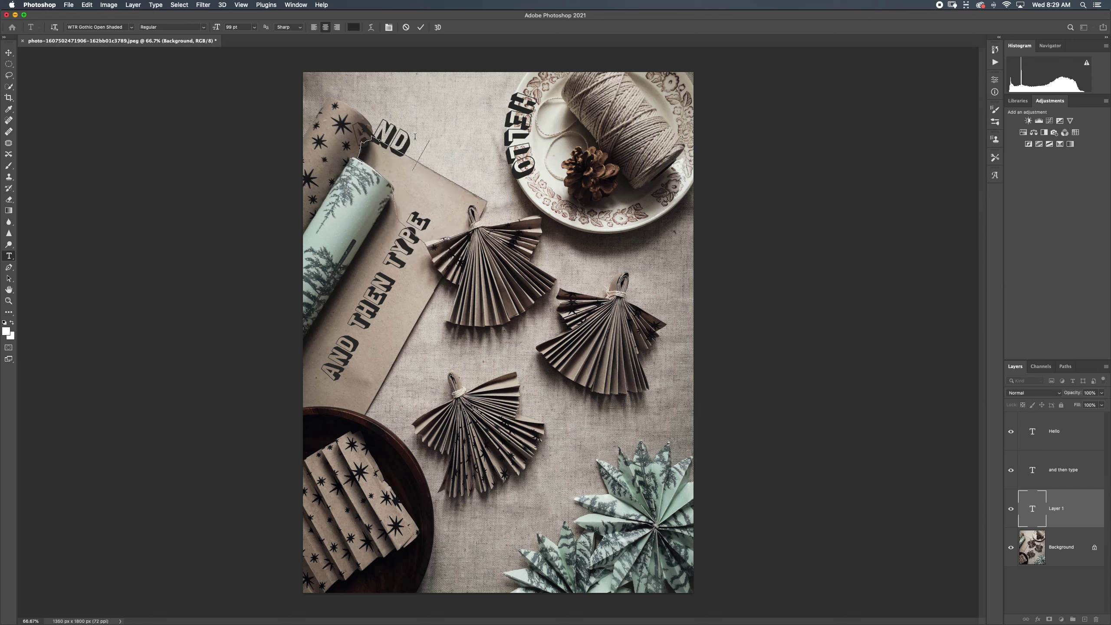
type(" i can")
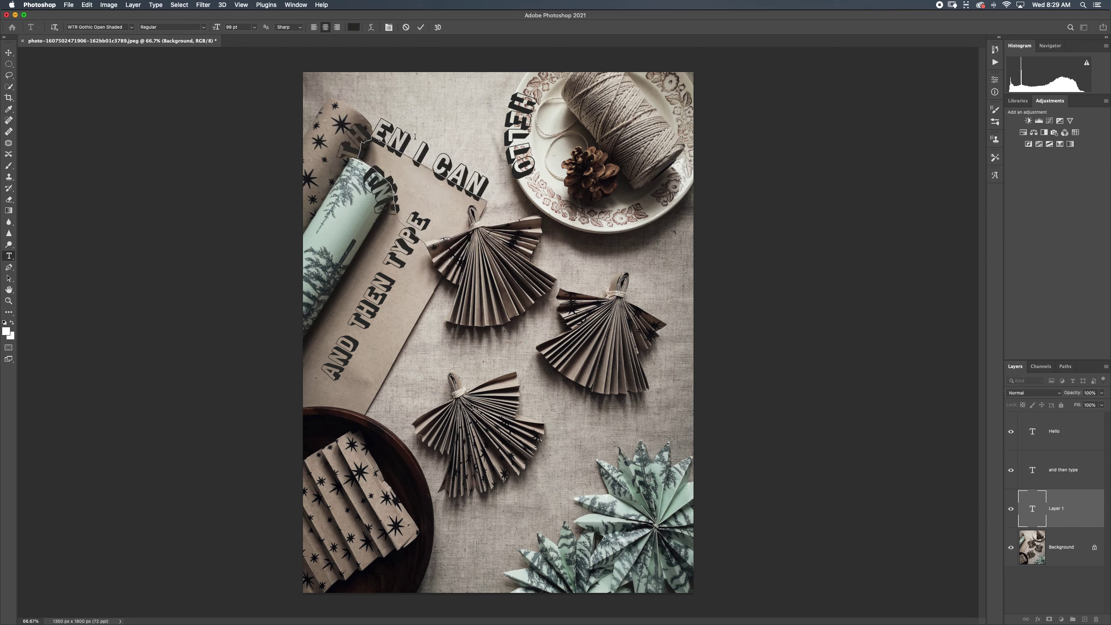
type(" typ")
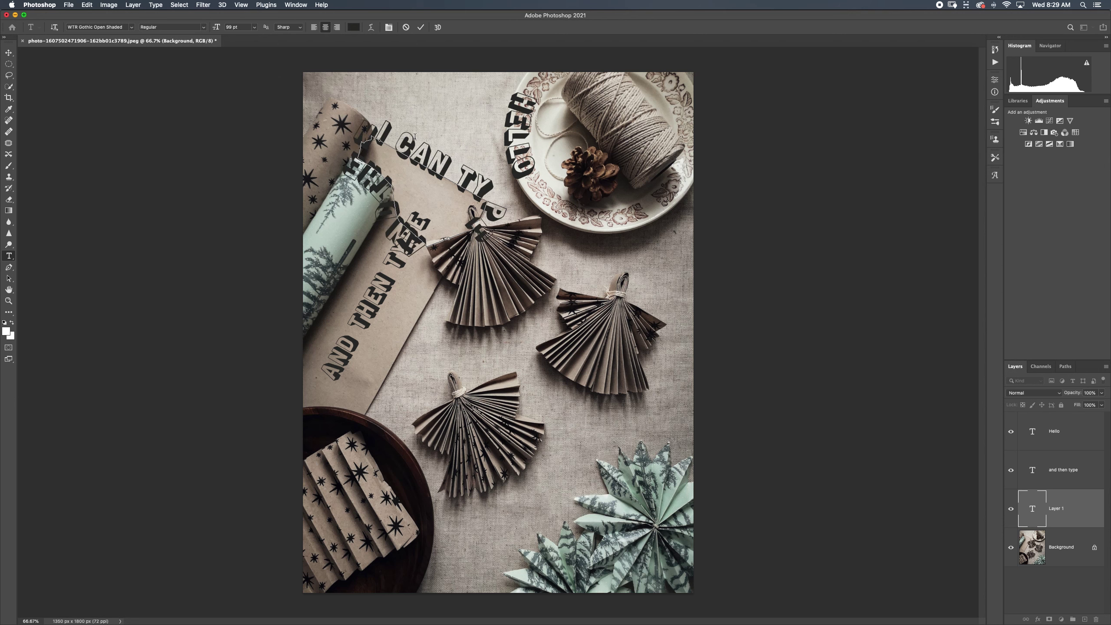
left_click(421, 27)
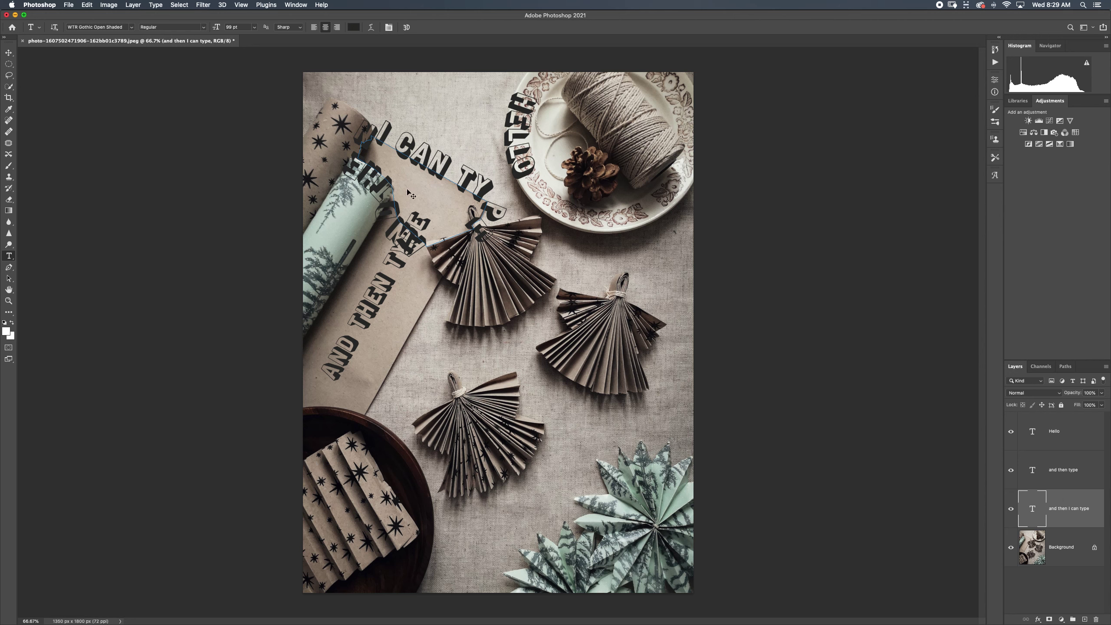
Delete the three text layers "and then I can type", "Hello" and "and then type" from the photo
left_click(8, 52)
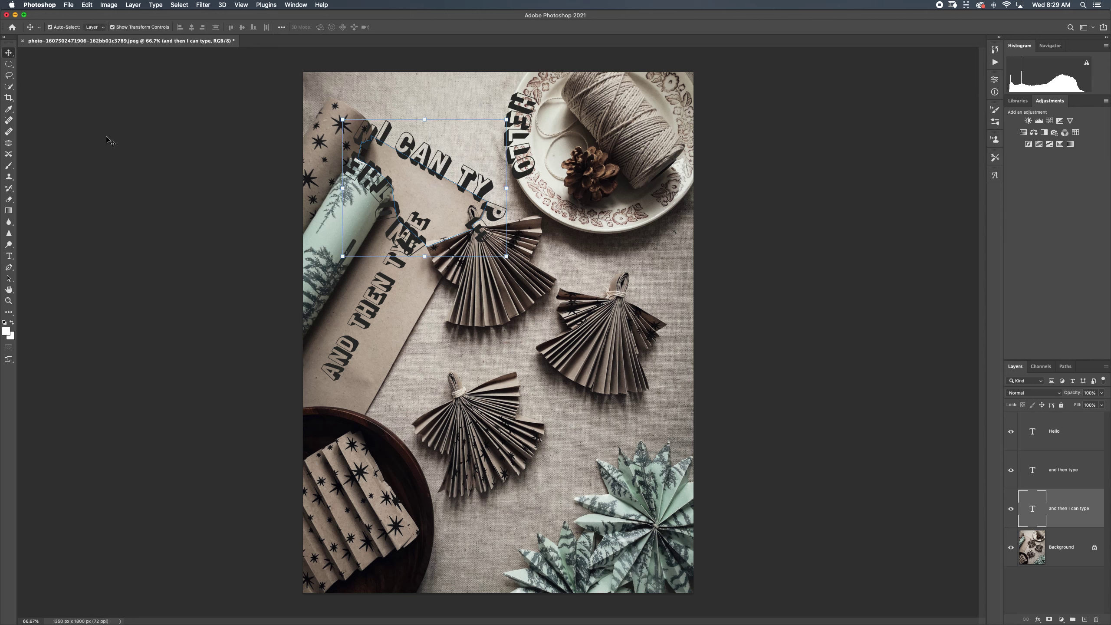
left_click(233, 257)
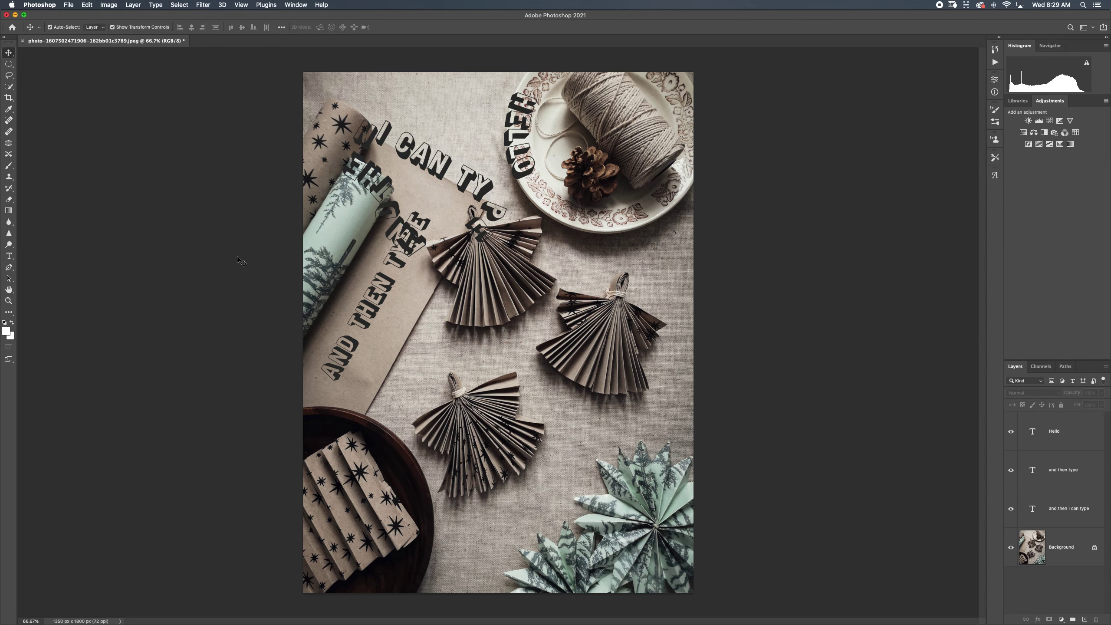
left_click(471, 189)
key("BackSpace")
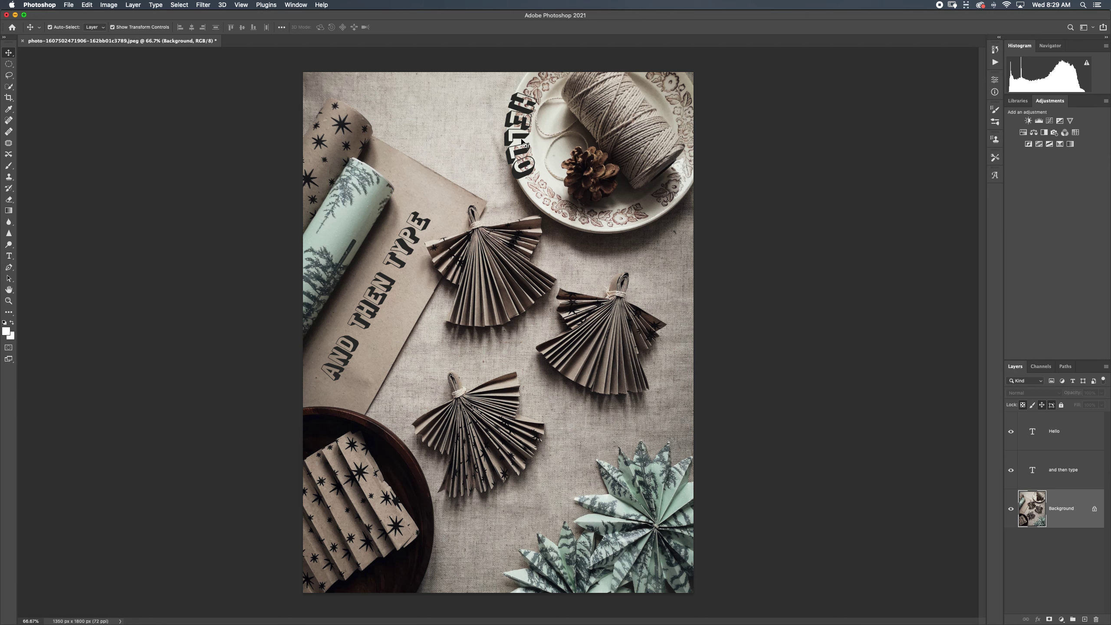
left_click(523, 145)
key("BackSpace")
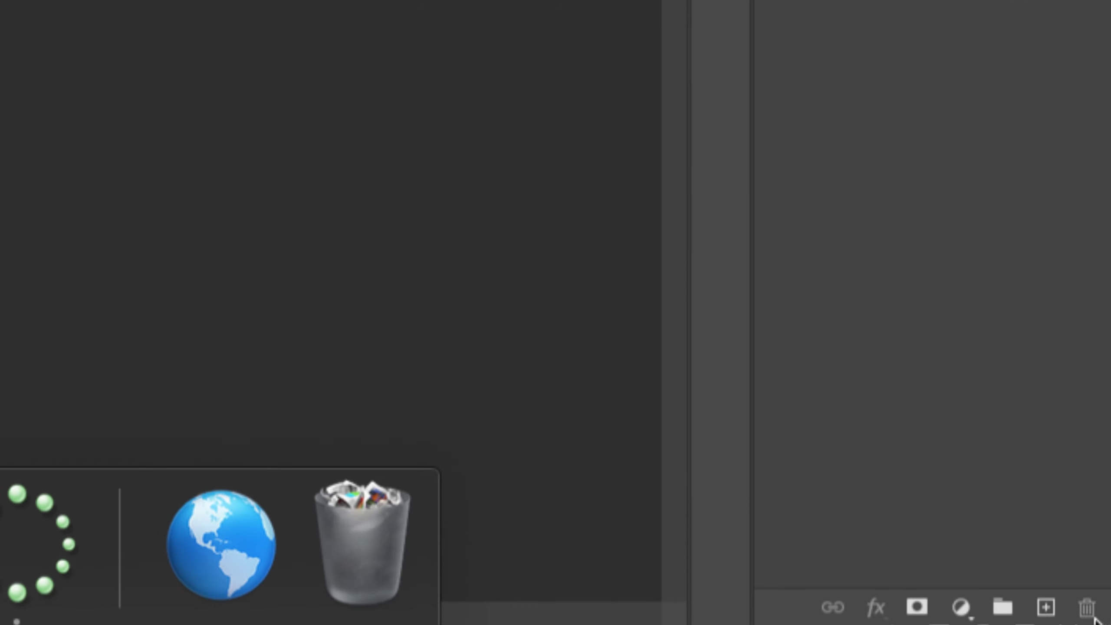
Add an empty layer above the Background and choose the Black, White preset from Basics for the Gradient tool
left_click(1051, 614)
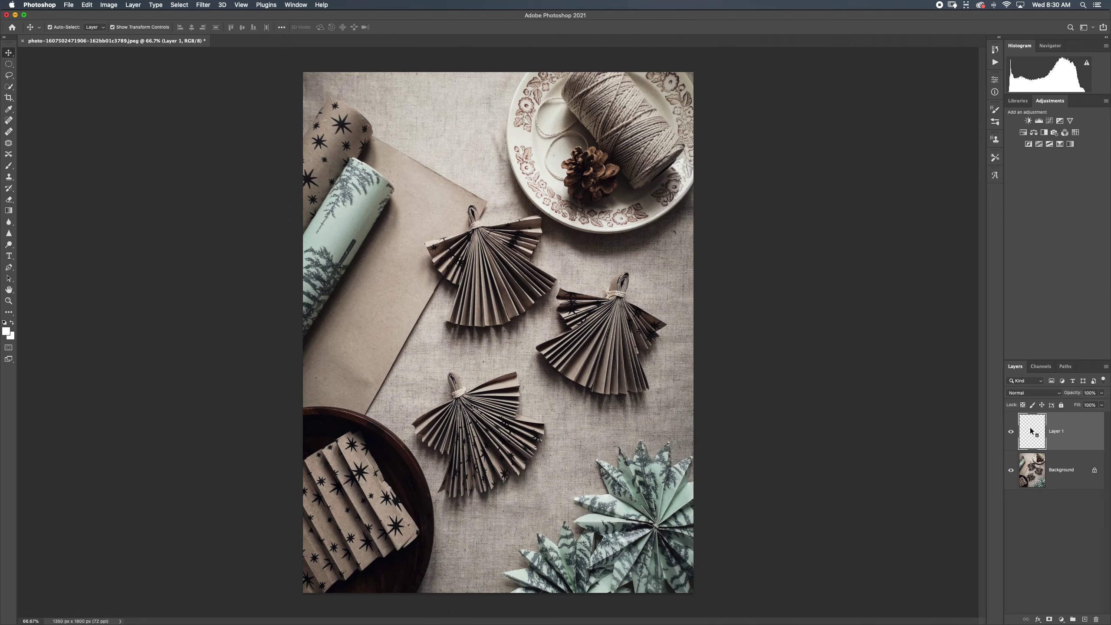
left_click(10, 211)
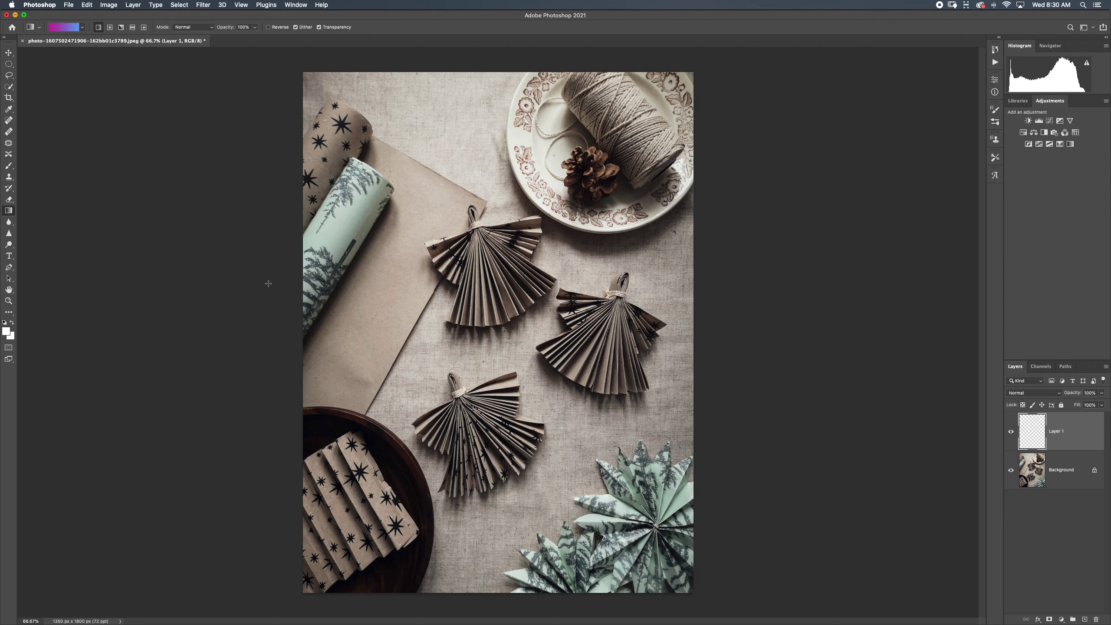
left_click(83, 28)
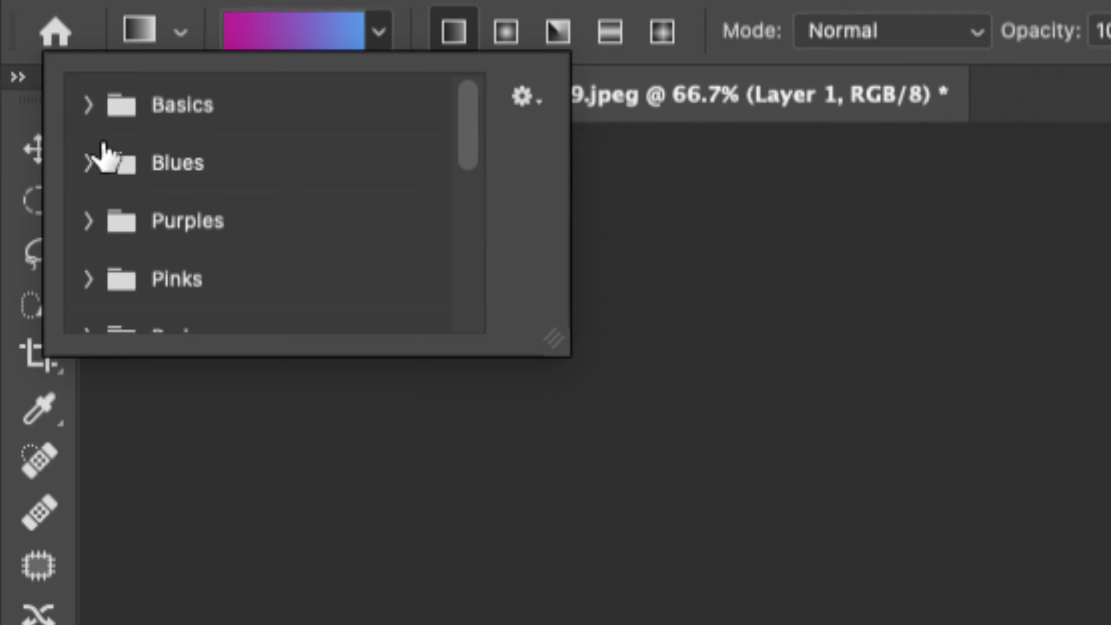
scroll(101, 145, "down", 5)
scroll(105, 156, "up", 1)
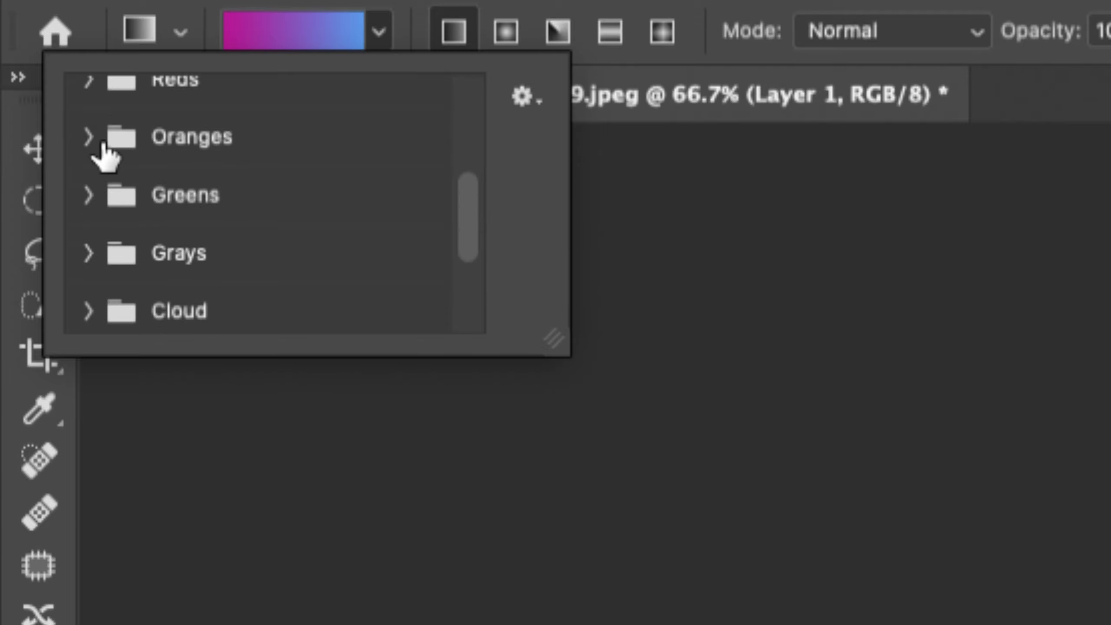
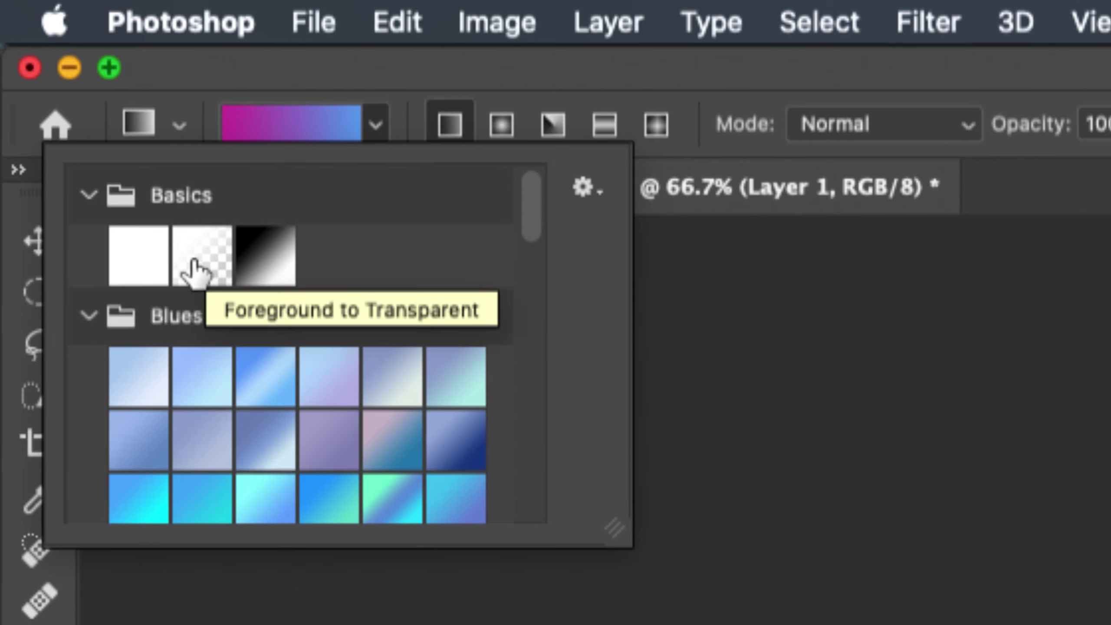
left_click(265, 251)
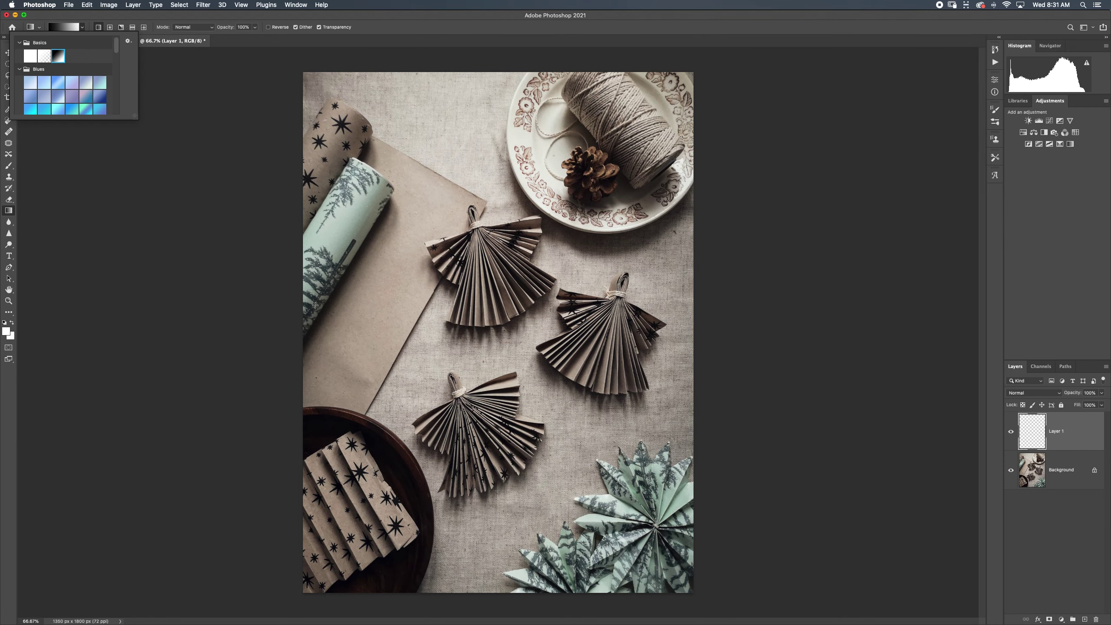
Try a black-to-white linear gradient across the full width of the canvas and undo it
left_click_drag(293, 340, 406, 341)
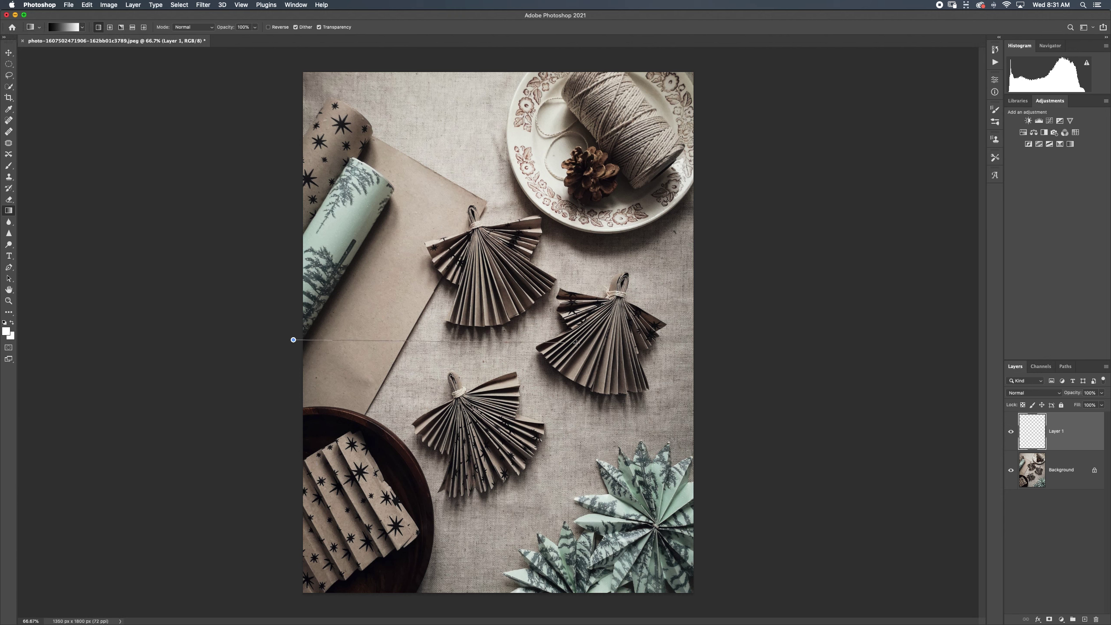
left_click_drag(640, 344, 554, 345)
left_click_drag(433, 349, 699, 367)
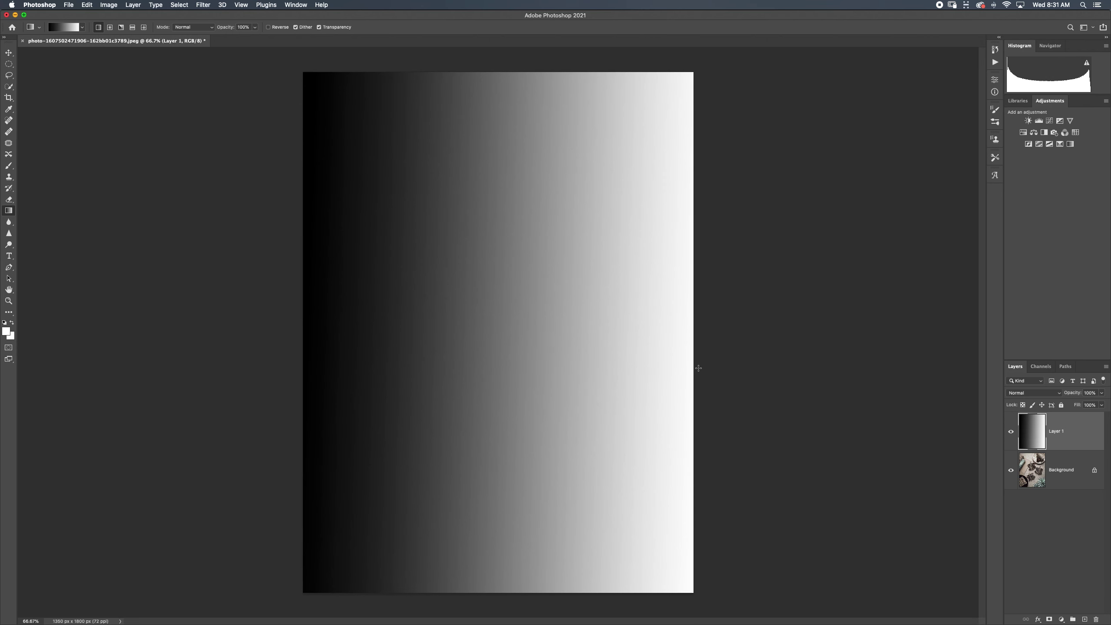
key("super+z")
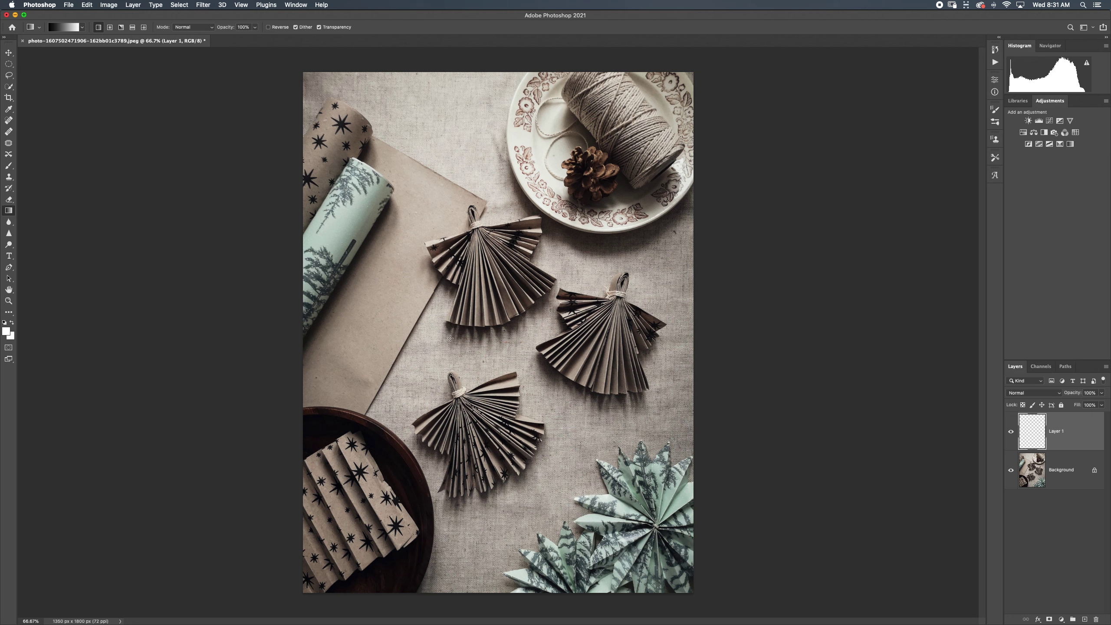
Try very short and extra-long linear gradient spans on Layer 1, undoing each one
mouse_move(451, 339)
left_mouse_down()
mouse_move(479, 338)
mouse_move(460, 340)
left_mouse_up()
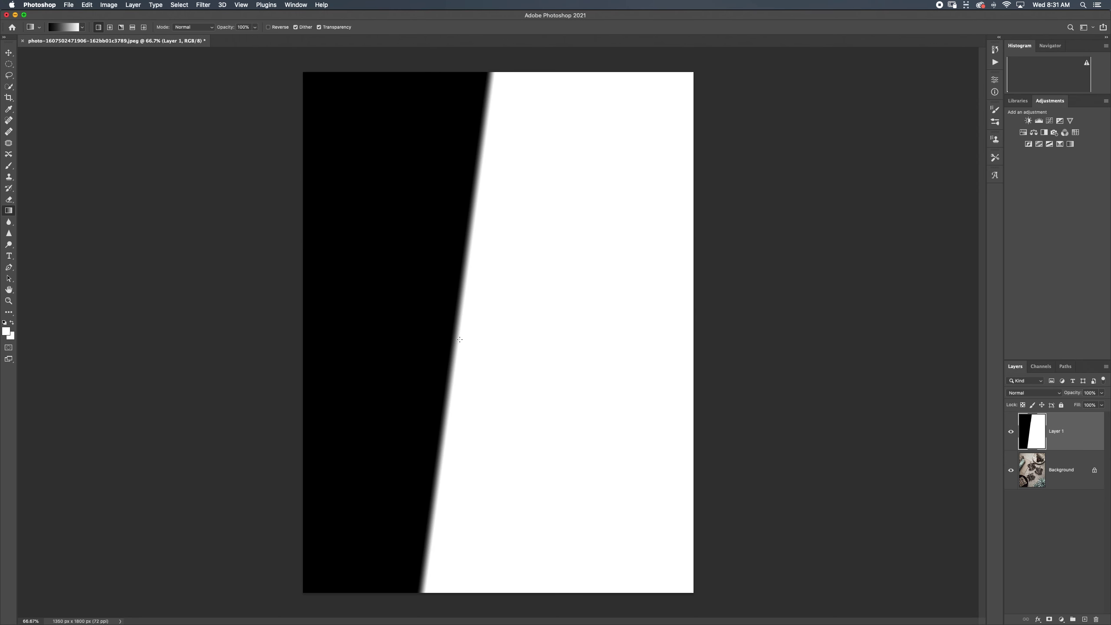
key("super+z")
left_click_drag(293, 321, 923, 340)
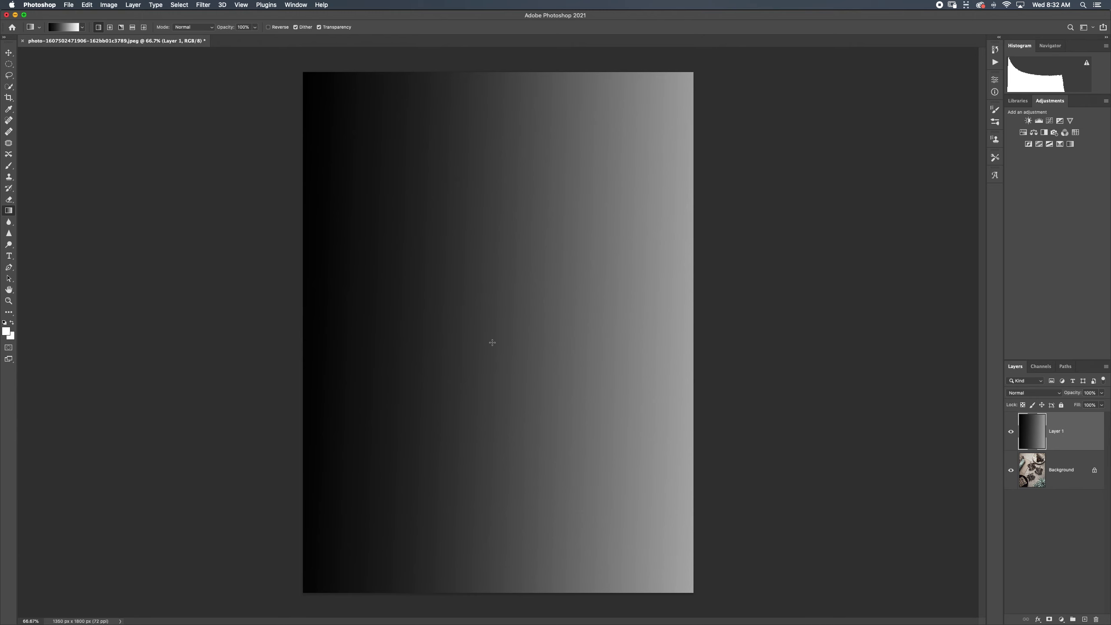
key("super+z")
left_click_drag(456, 335, 469, 335)
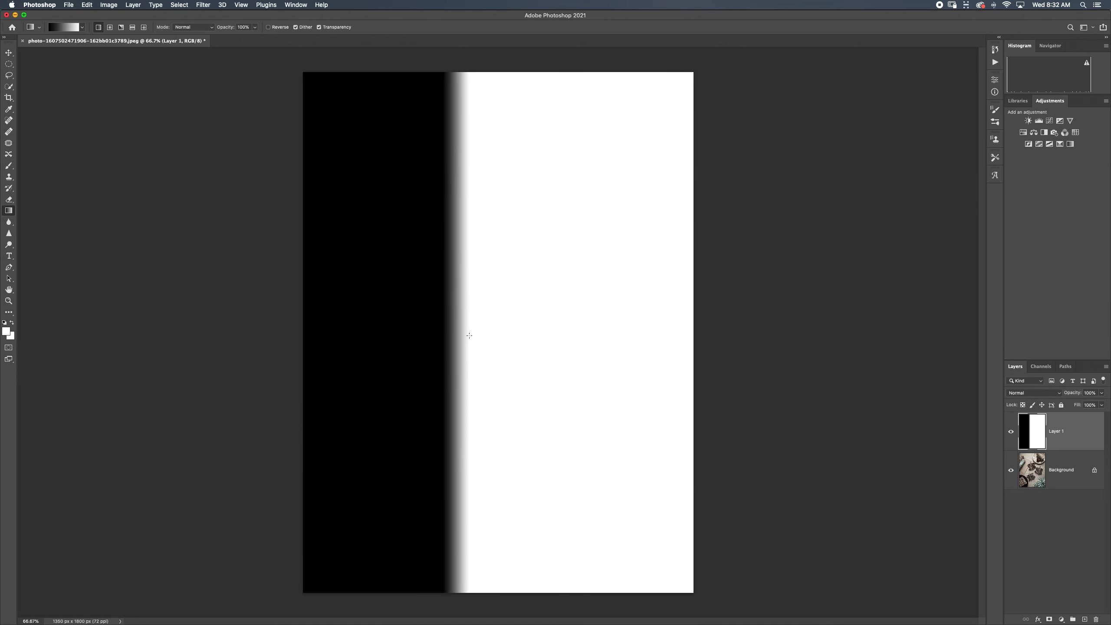
key("super+z")
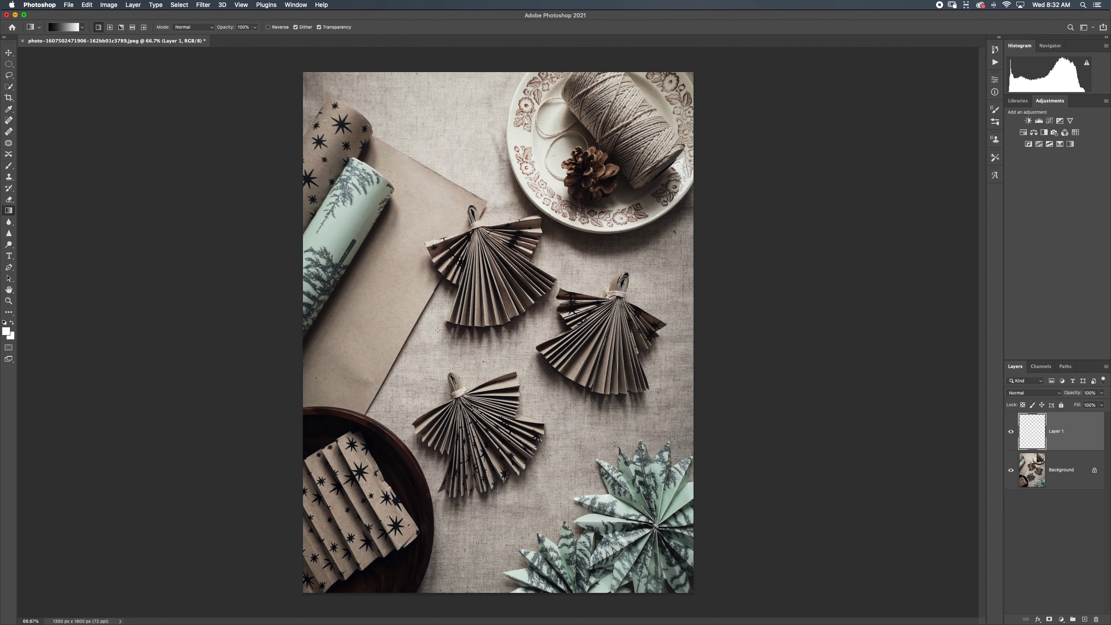
Set the gradient's starting color stop to the pale green #bacbc3 sampled from the rolled paper
left_click(57, 29)
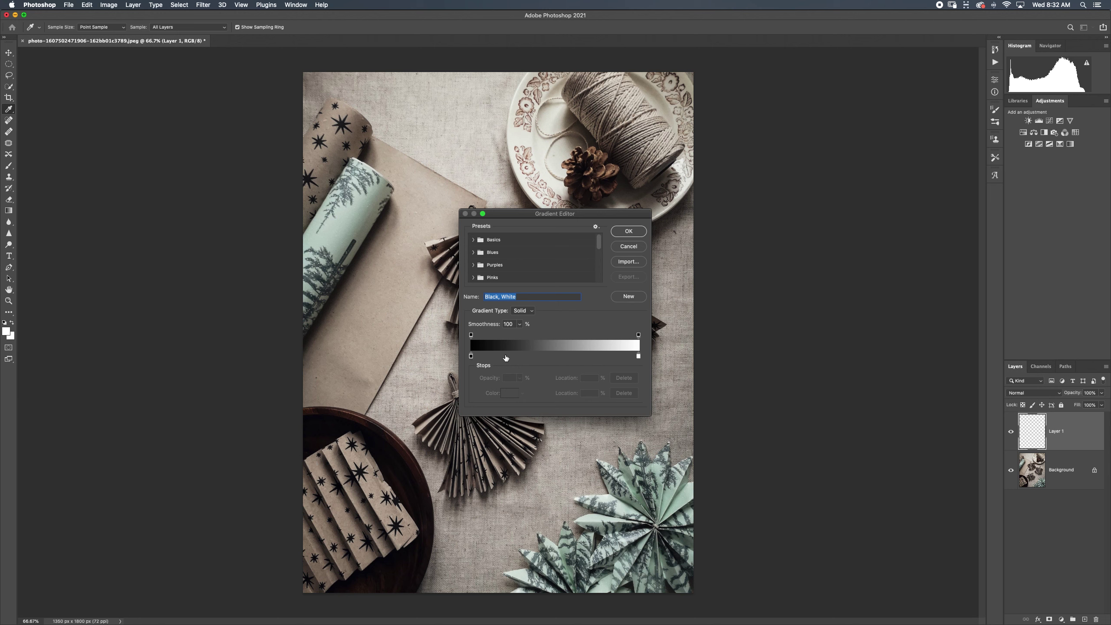
left_click(471, 356)
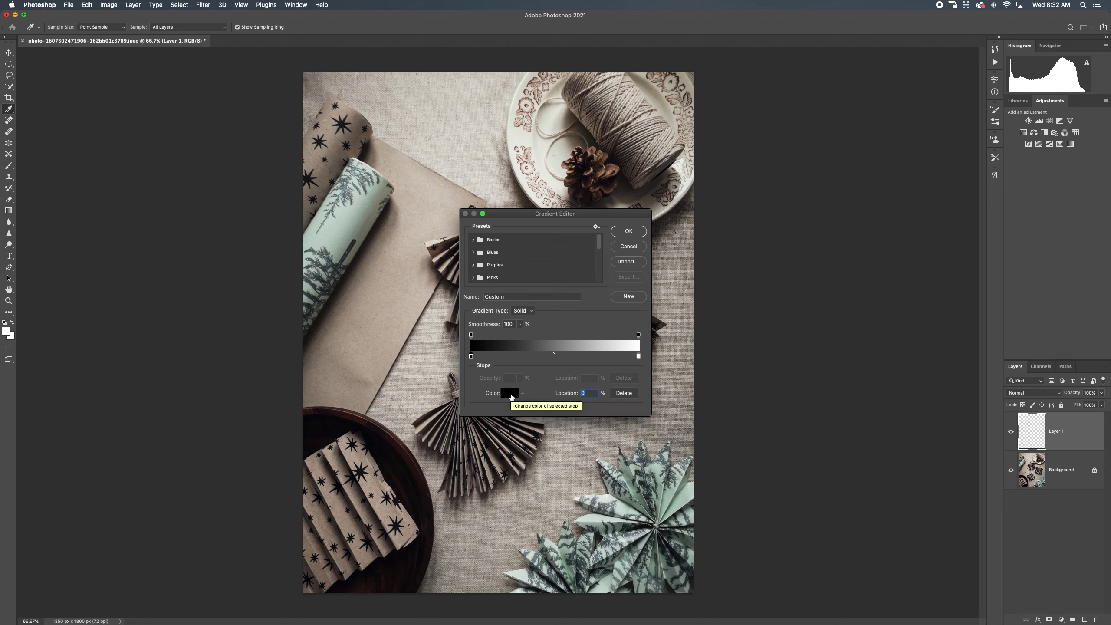
left_click(511, 397)
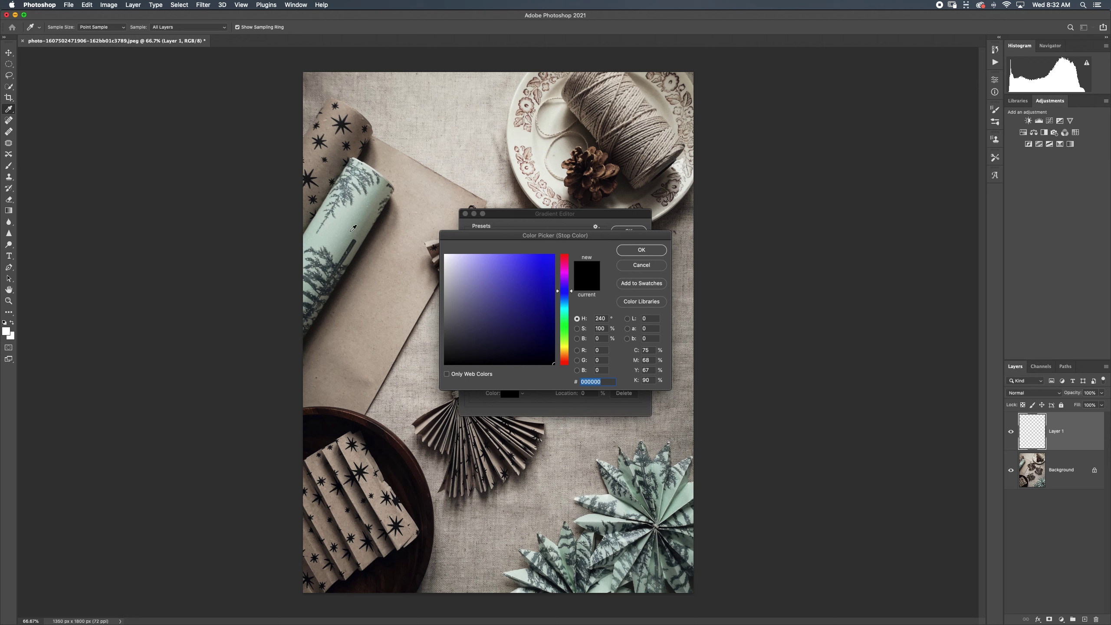
left_click(311, 237)
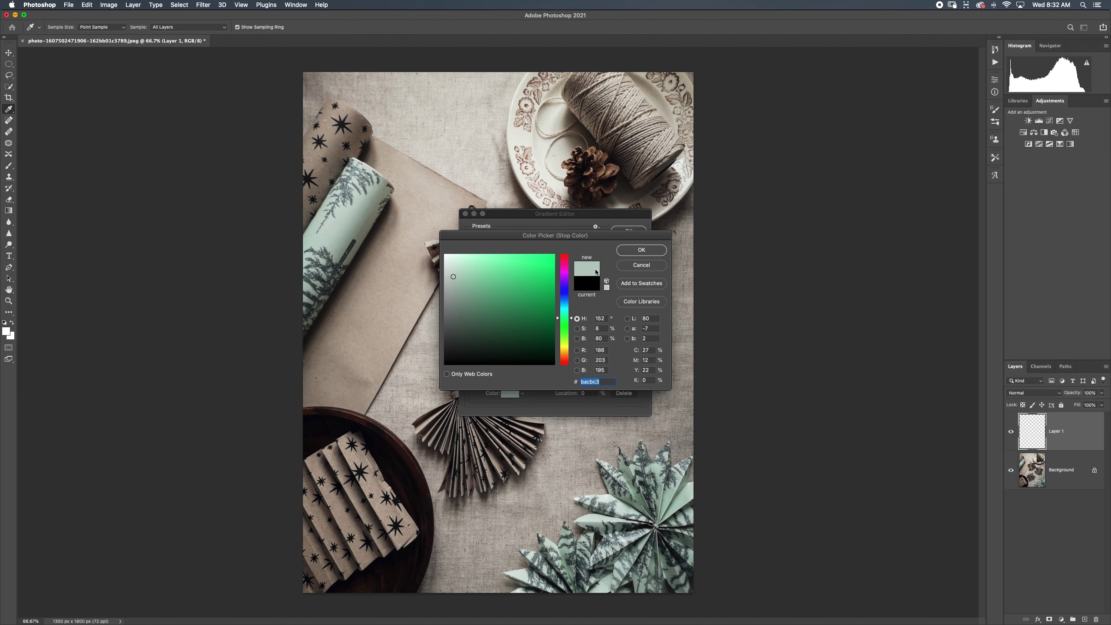
left_click(633, 252)
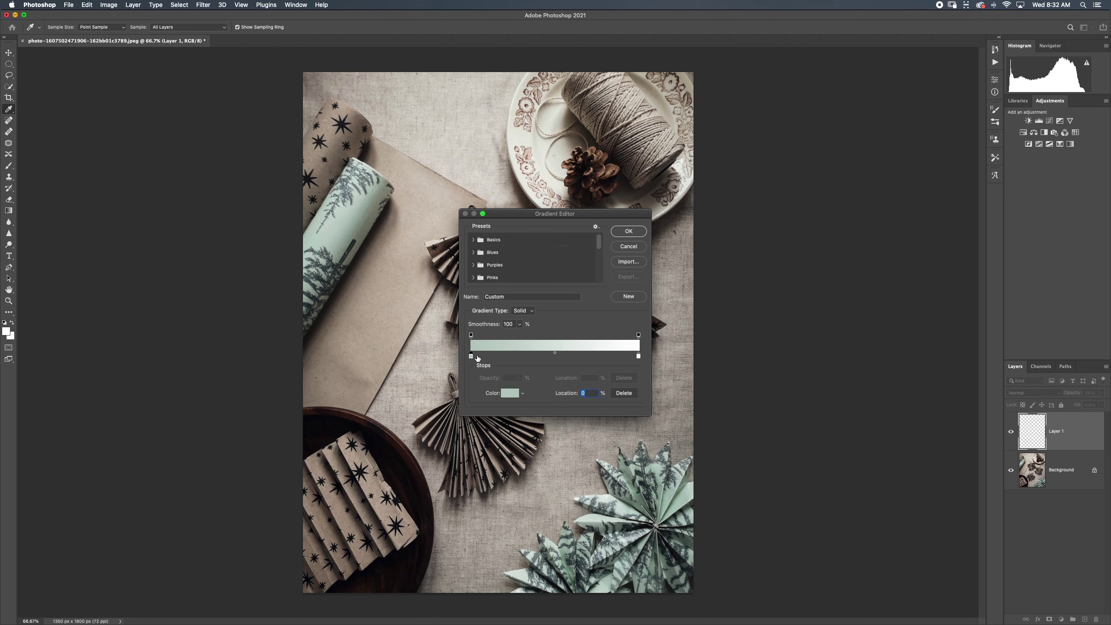
Set the gradient's end color stop to the gray-brown sampled from the cloth and accept the custom gradient
left_click(638, 356)
left_click_drag(688, 370, 690, 372)
left_click(690, 371)
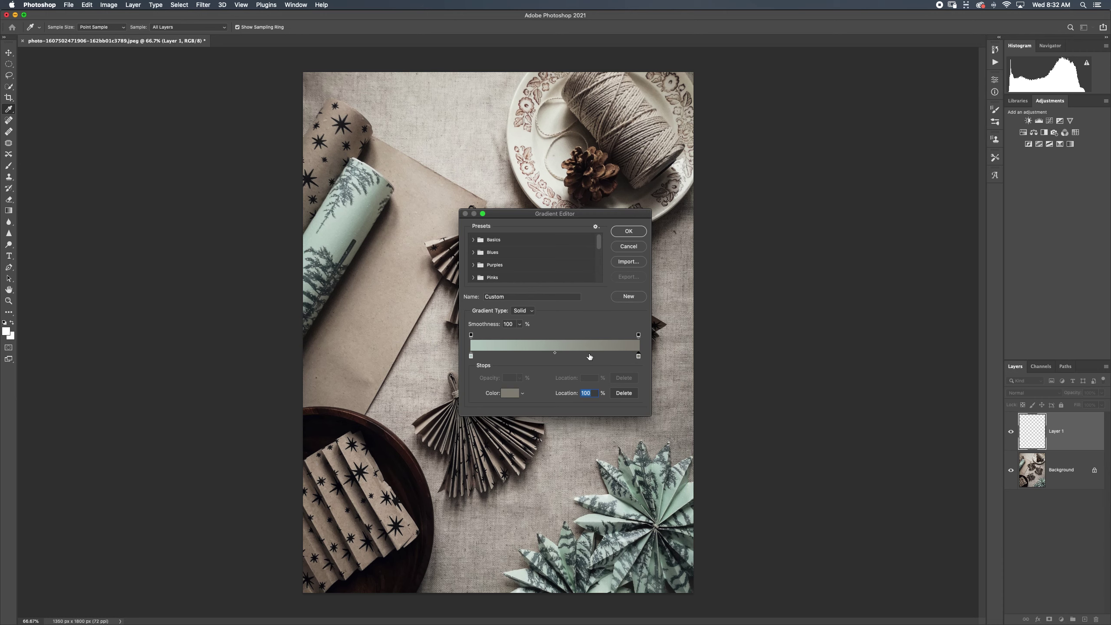
left_click(628, 231)
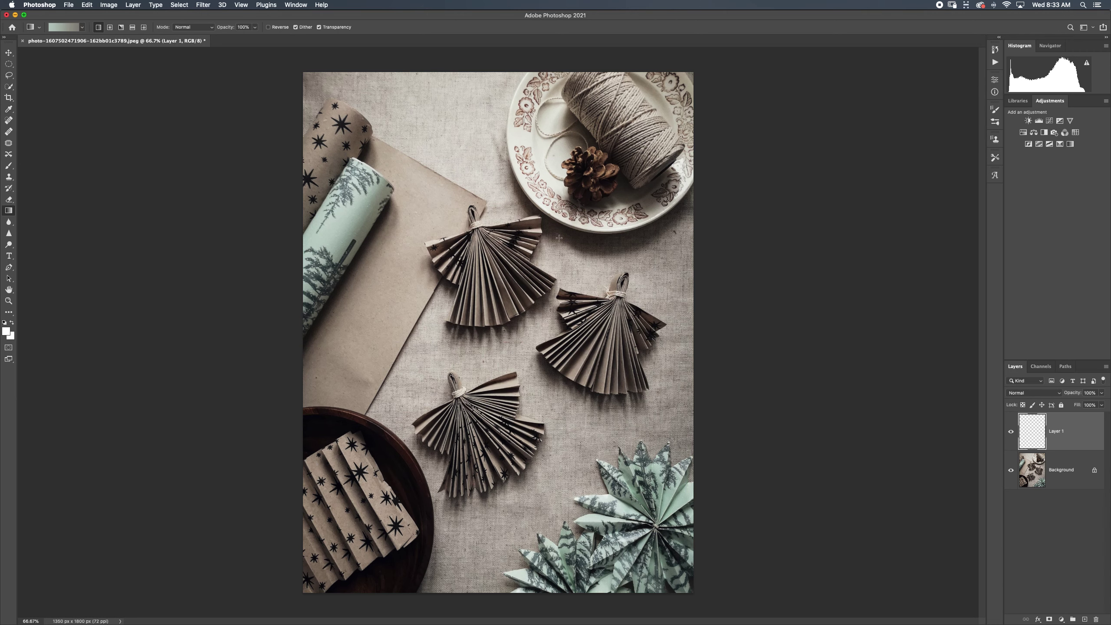
Fill Layer 1 with the green-to-brown gradient drawn diagonally from upper left to lower right, and reduce its opacity to 30%
left_click_drag(328, 221, 613, 410)
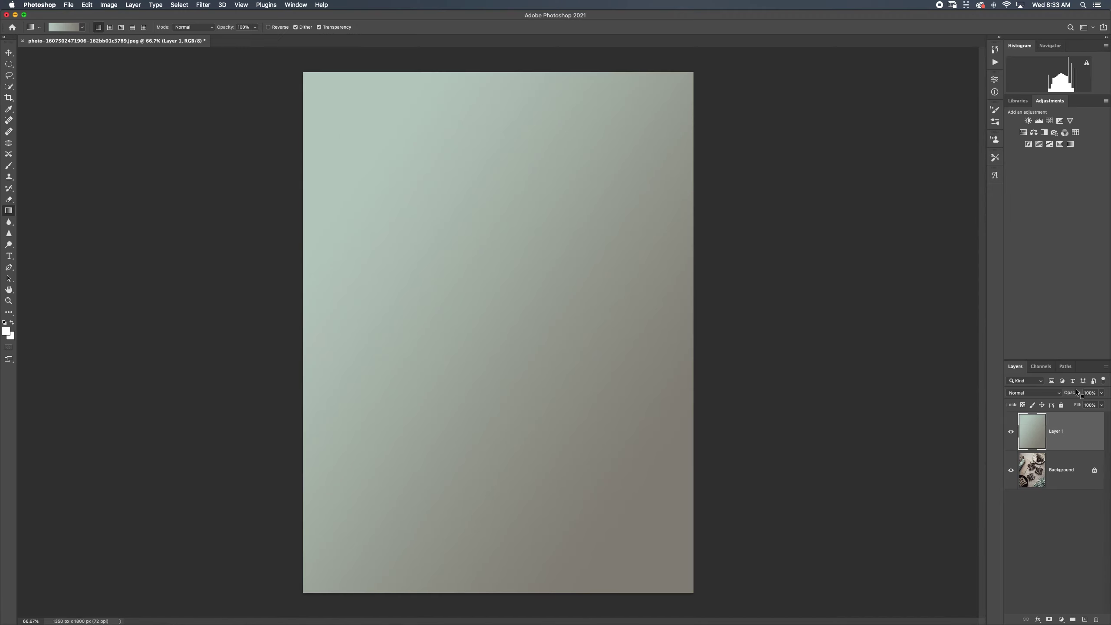
left_click(1103, 394)
left_click_drag(1104, 405, 1072, 396)
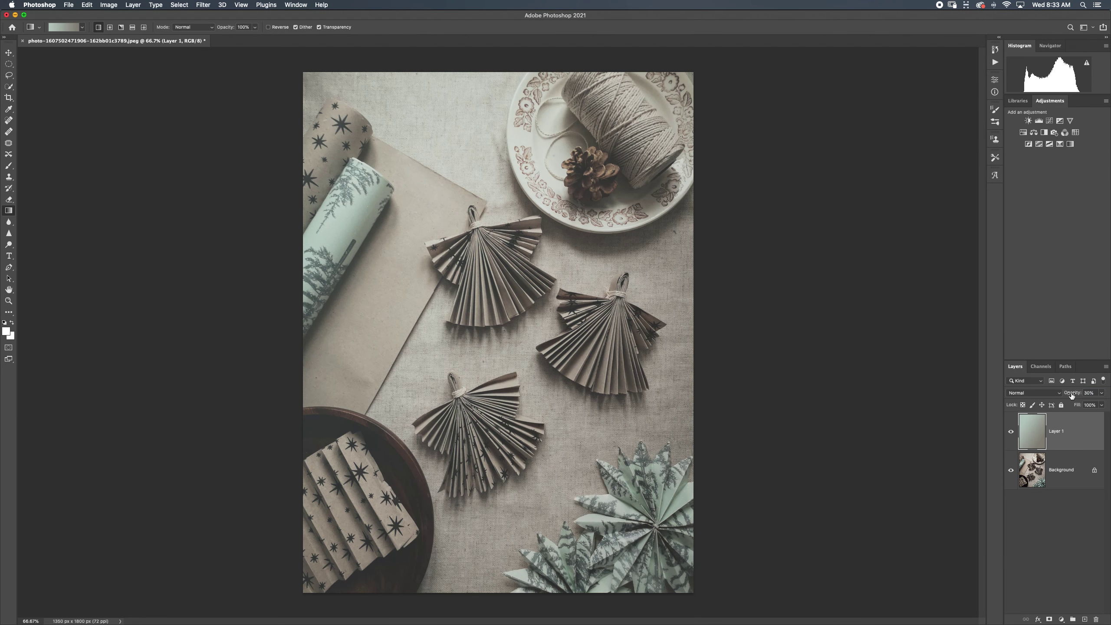
Compare the photo with and without the gradient overlay by toggling Layer 1's visibility, leaving the layer shown
left_click(1012, 434)
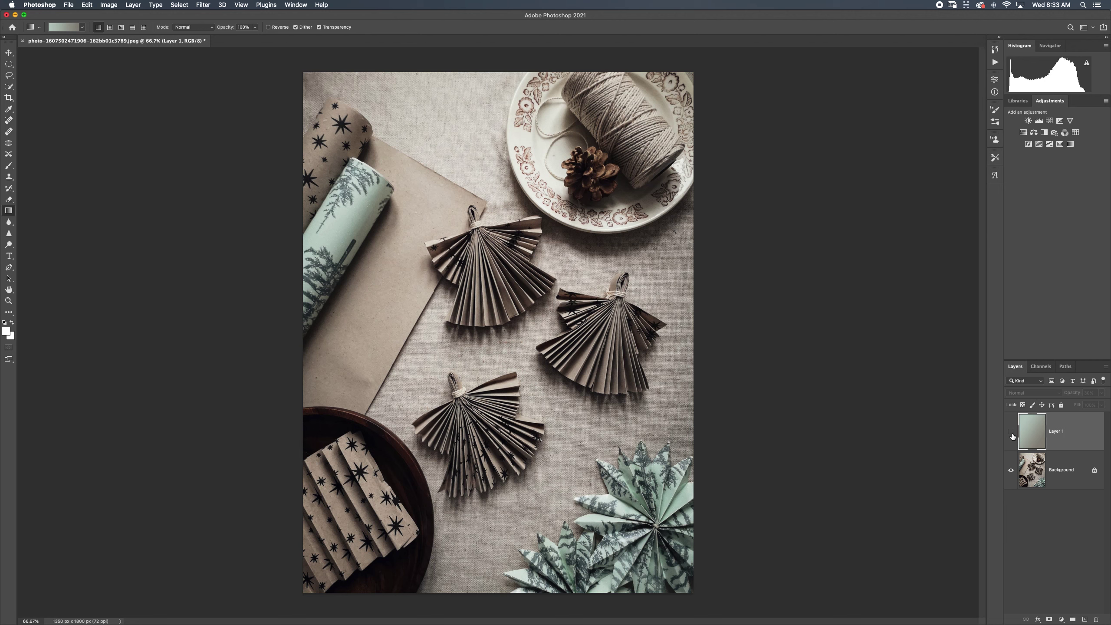
left_click(1012, 433)
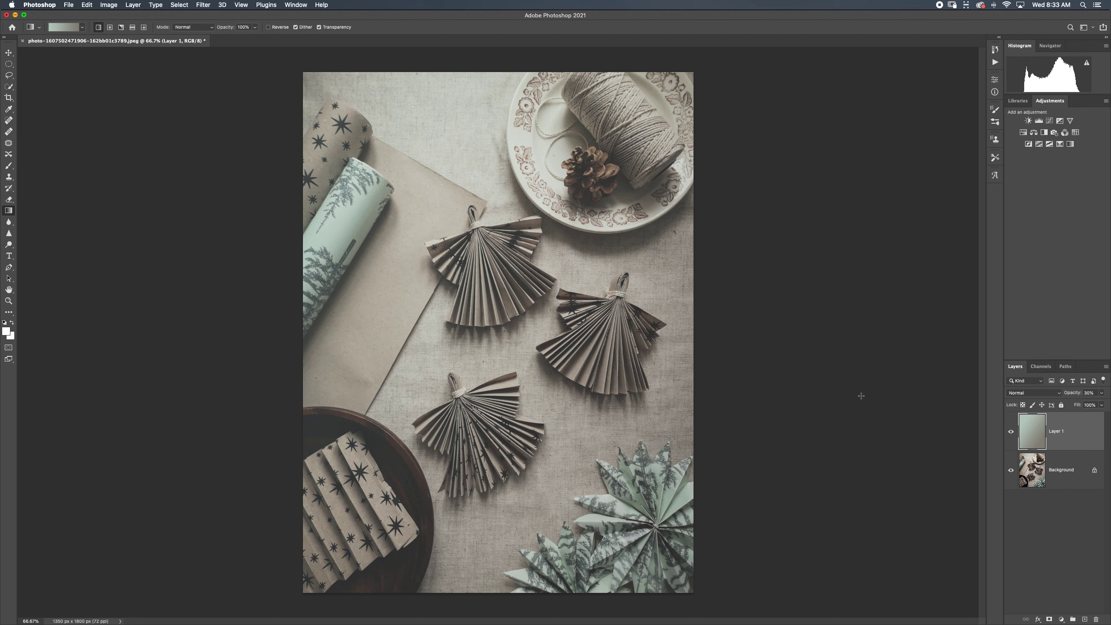
left_click(1011, 432)
left_click(1011, 432)
left_click(1011, 433)
left_click(1011, 433)
left_click(1011, 433)
left_click(1011, 433)
left_click(1012, 433)
left_click(1011, 434)
left_click(1011, 434)
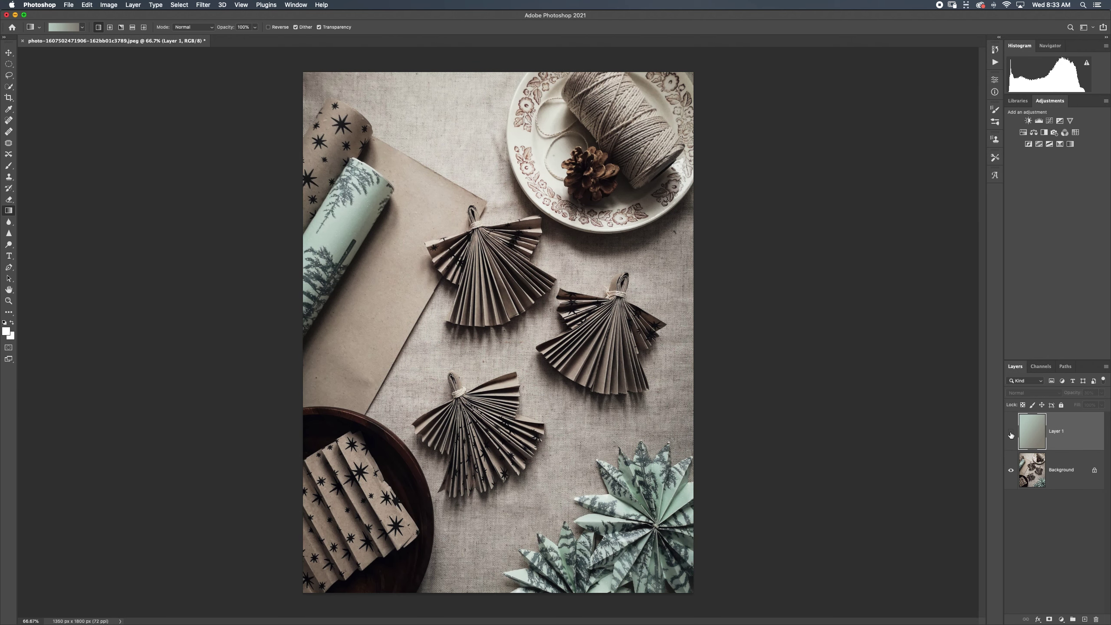
left_click(1011, 433)
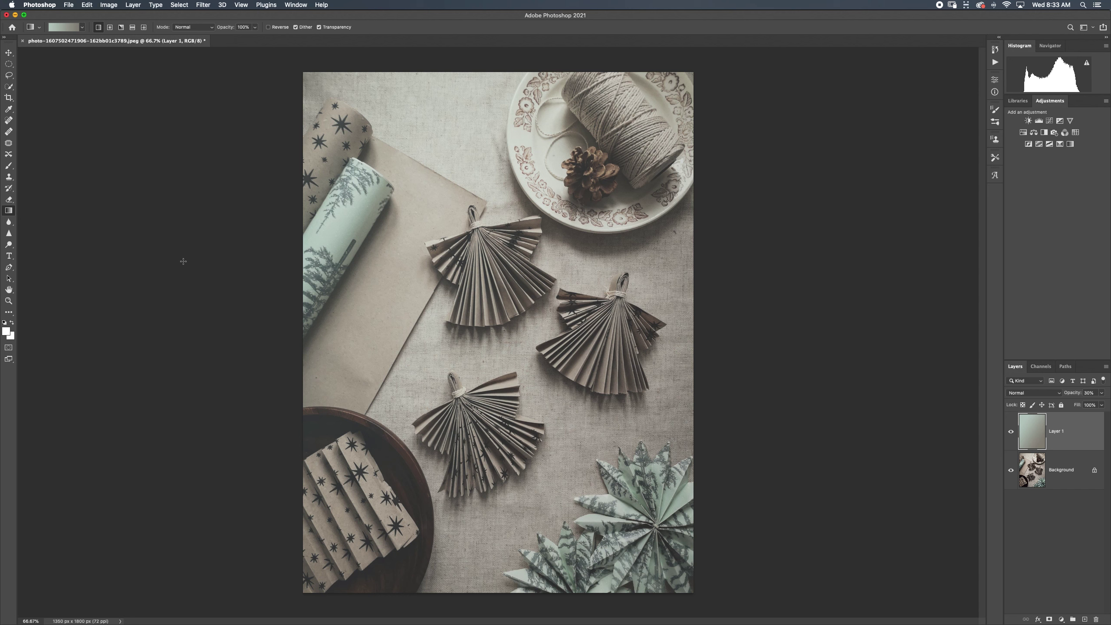
Reopen the custom gradient for editing and set its starting color stop to a vivid magenta
left_click(84, 28)
left_click(175, 60)
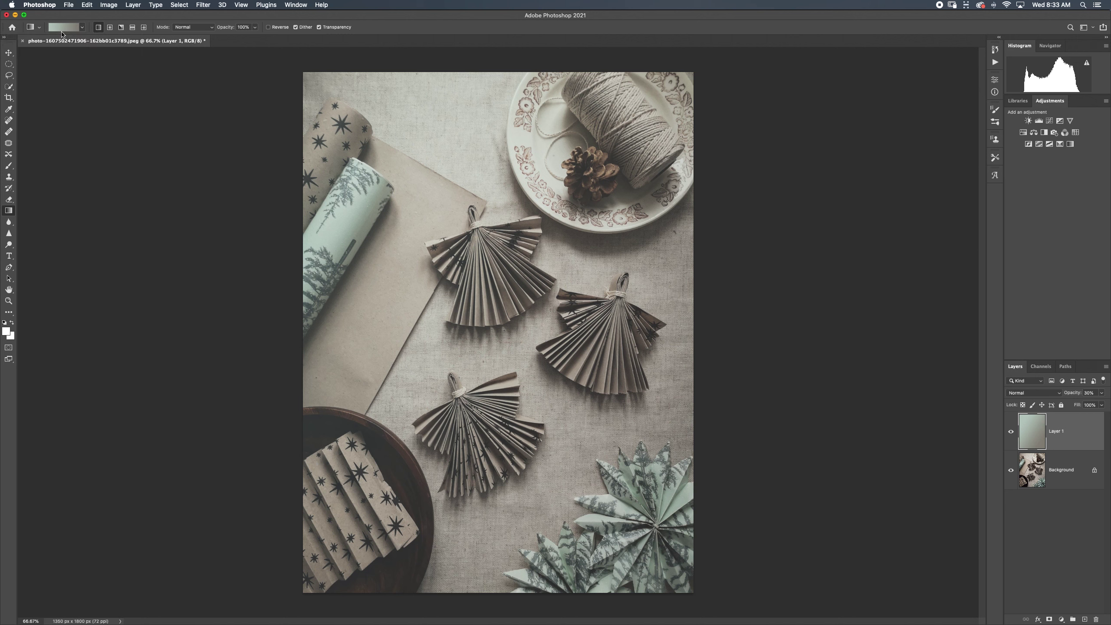
left_click(83, 26)
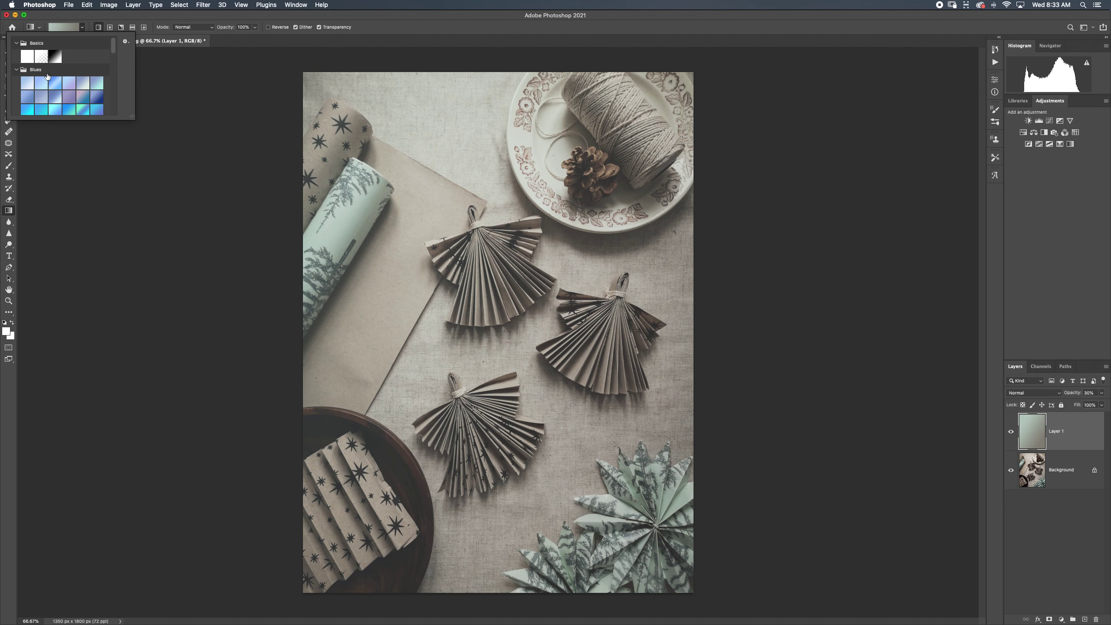
left_click(60, 28)
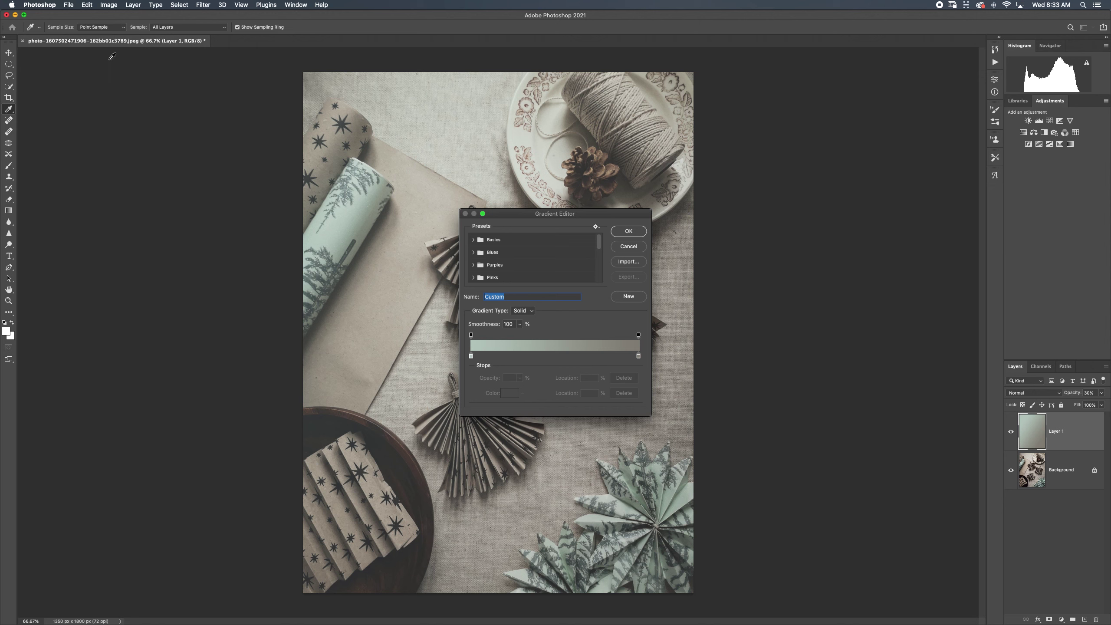
left_click(471, 356)
left_click(506, 397)
left_click(565, 264)
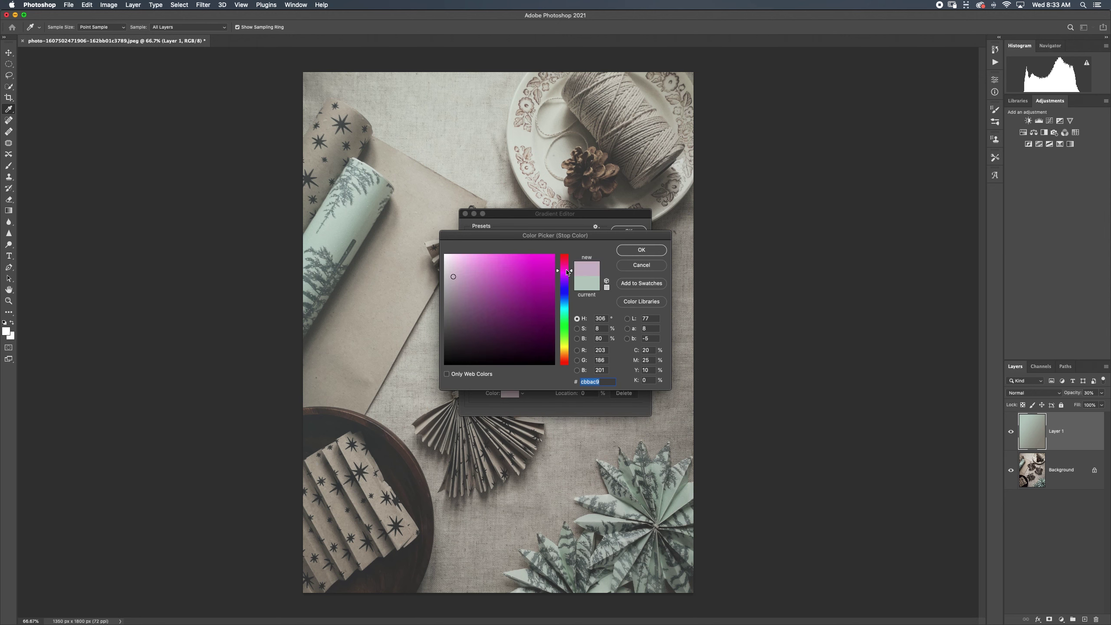
left_click(547, 266)
left_click(641, 249)
Set the gradient's end color stop to orange-red (ff5400)
left_click(638, 357)
left_click(514, 396)
left_click_drag(569, 284, 570, 274)
left_click(526, 282)
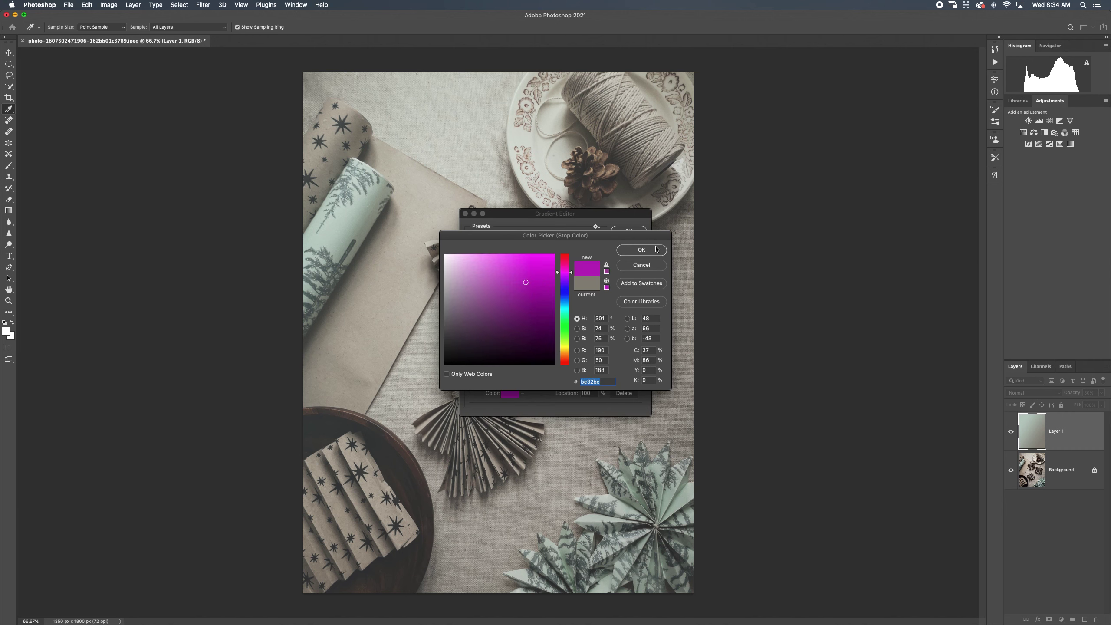
left_click(564, 334)
left_click_drag(564, 334, 569, 360)
left_click(554, 259)
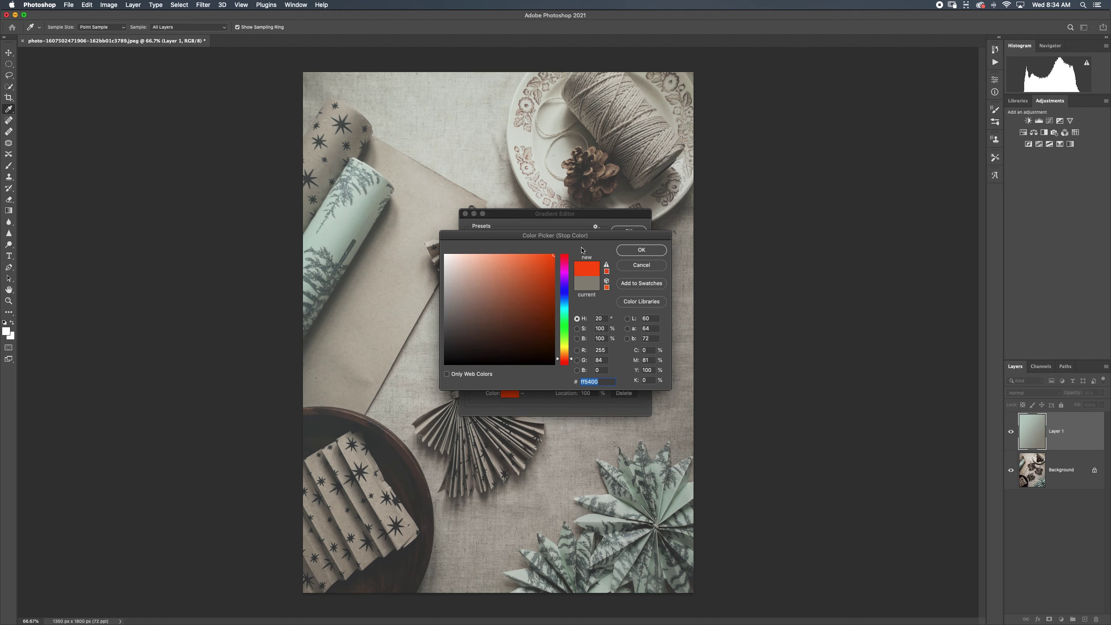
left_click(642, 250)
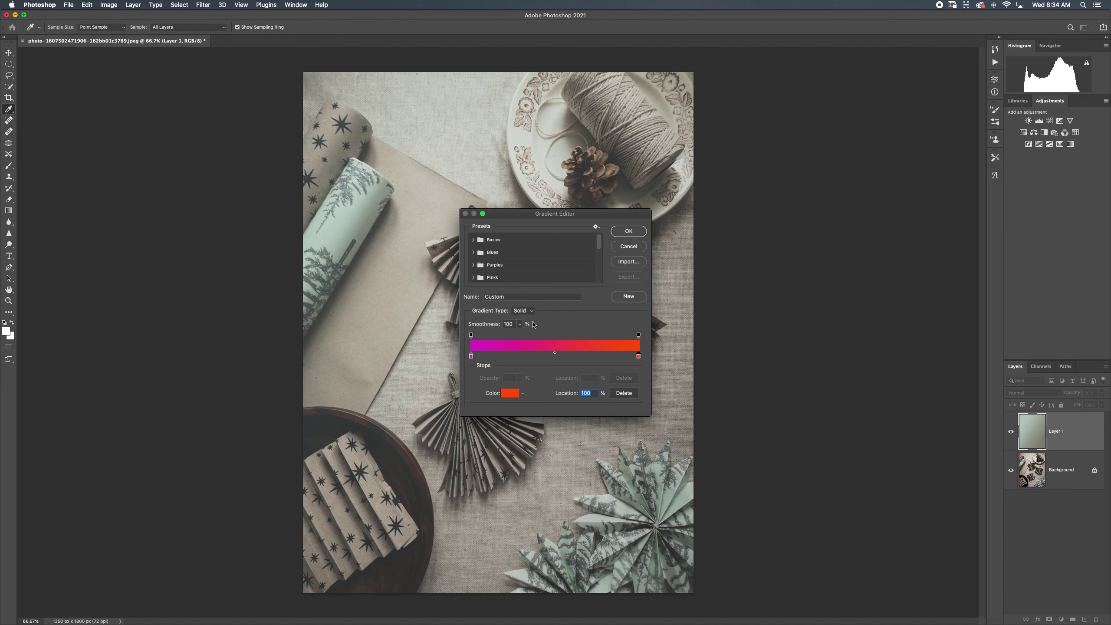
Add three intermediate color stops to the gradient and color the one at 21% vivid blue (4200ff)
left_click(546, 356)
left_click(566, 356)
left_click_drag(513, 356, 507, 356)
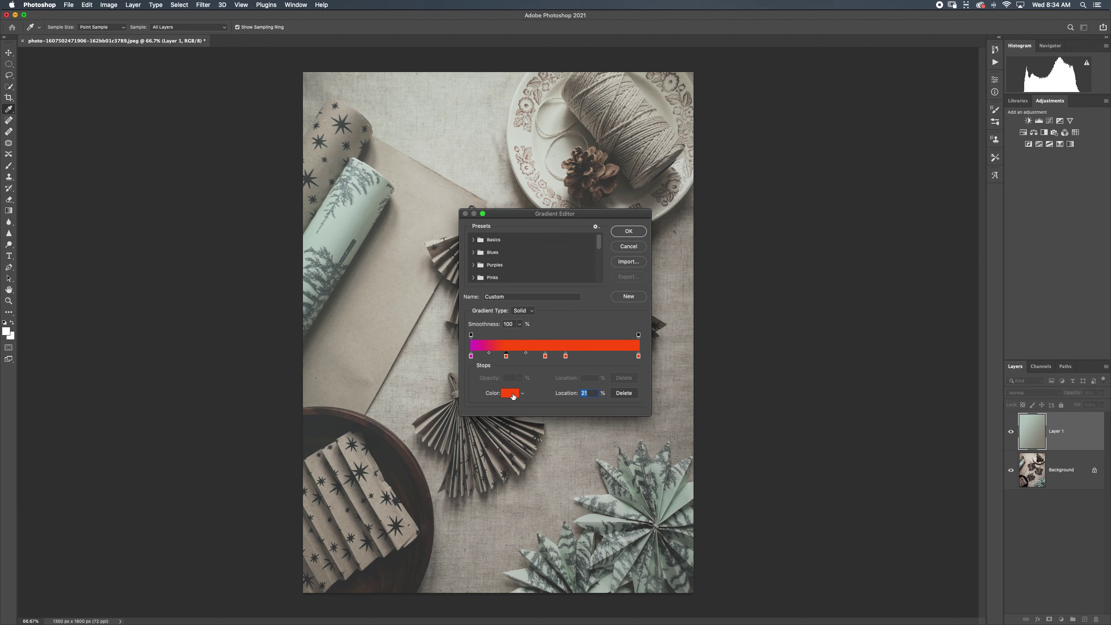
left_click(510, 393)
left_click_drag(566, 273, 567, 288)
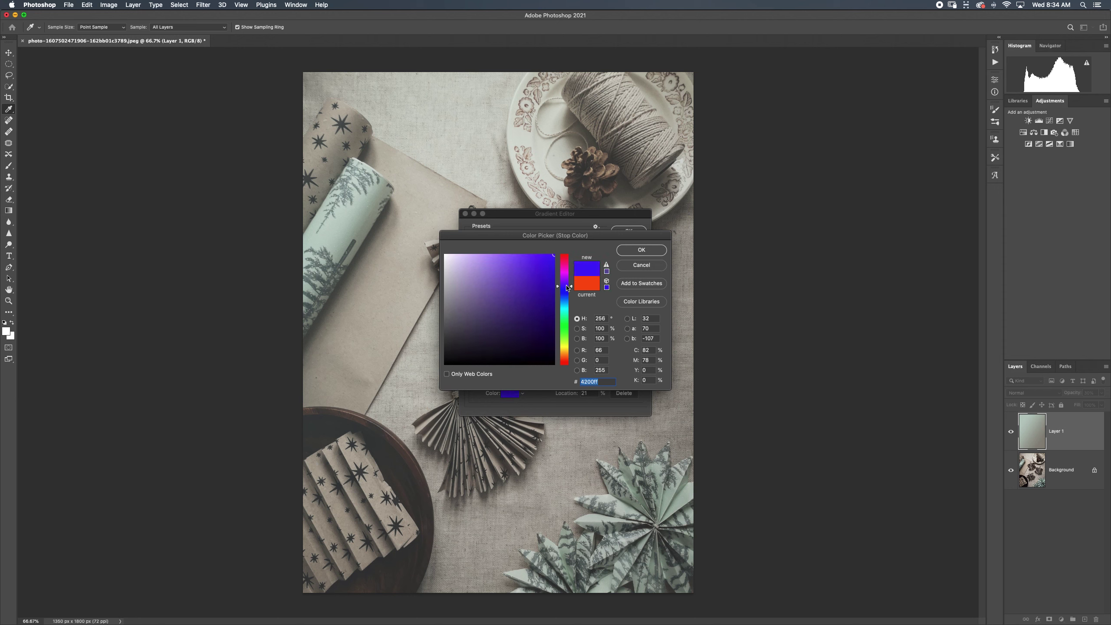
left_click(641, 250)
Set the gradient's color stop at 44% to green
left_click(545, 356)
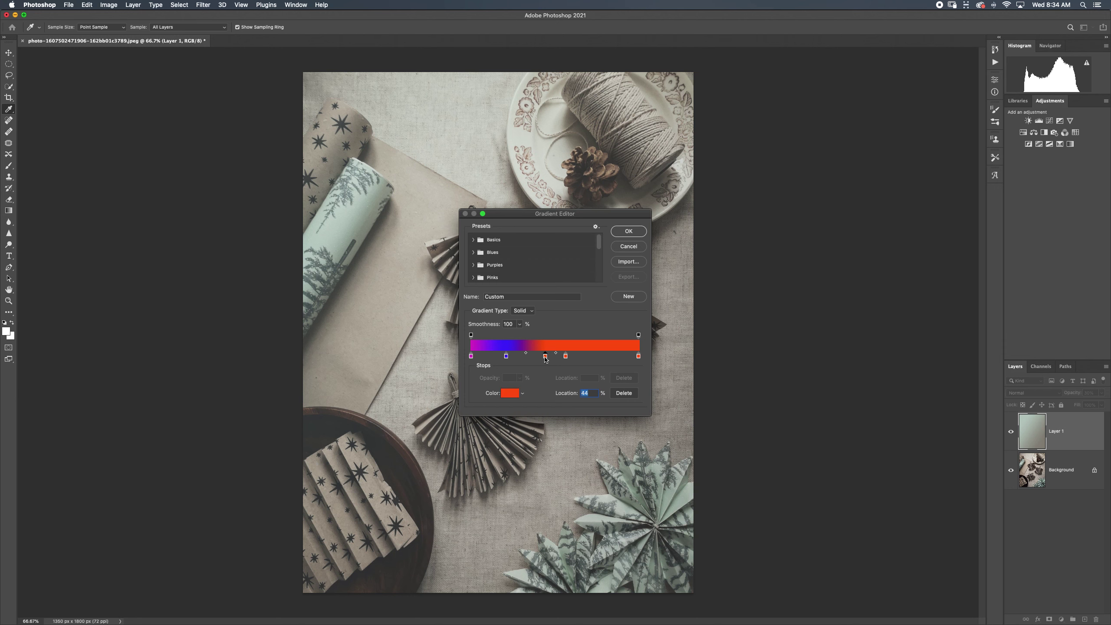
double_click(547, 357)
left_click_drag(564, 362, 533, 294)
left_click(626, 252)
Move the remaining intermediate color stop to 74%, color it yellow, and accept the custom rainbow gradient
left_click_drag(566, 357, 597, 358)
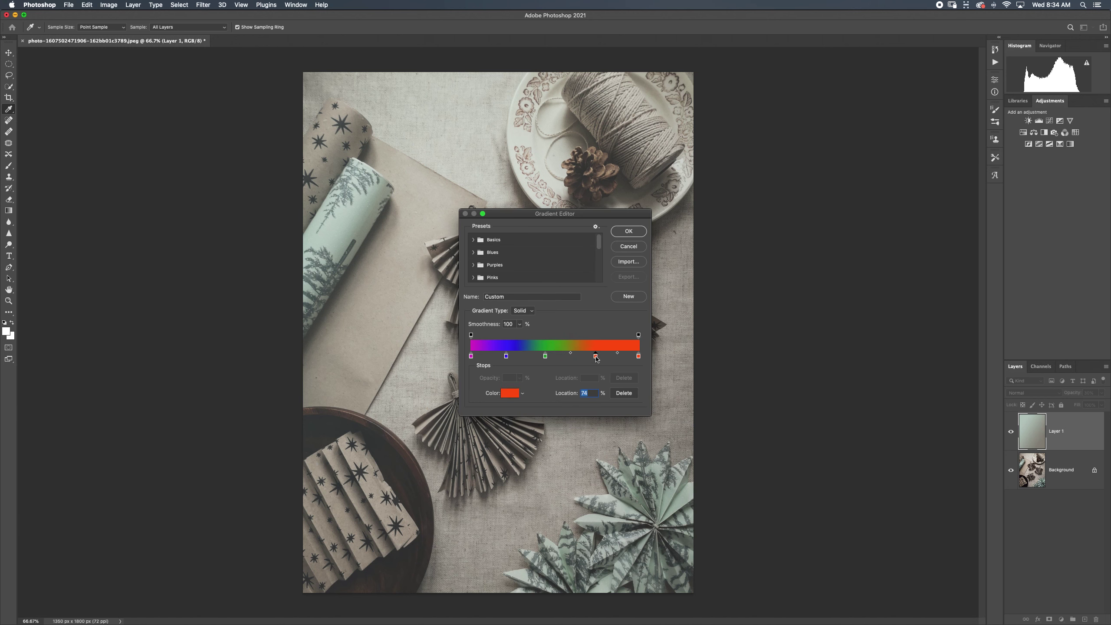
left_click(515, 394)
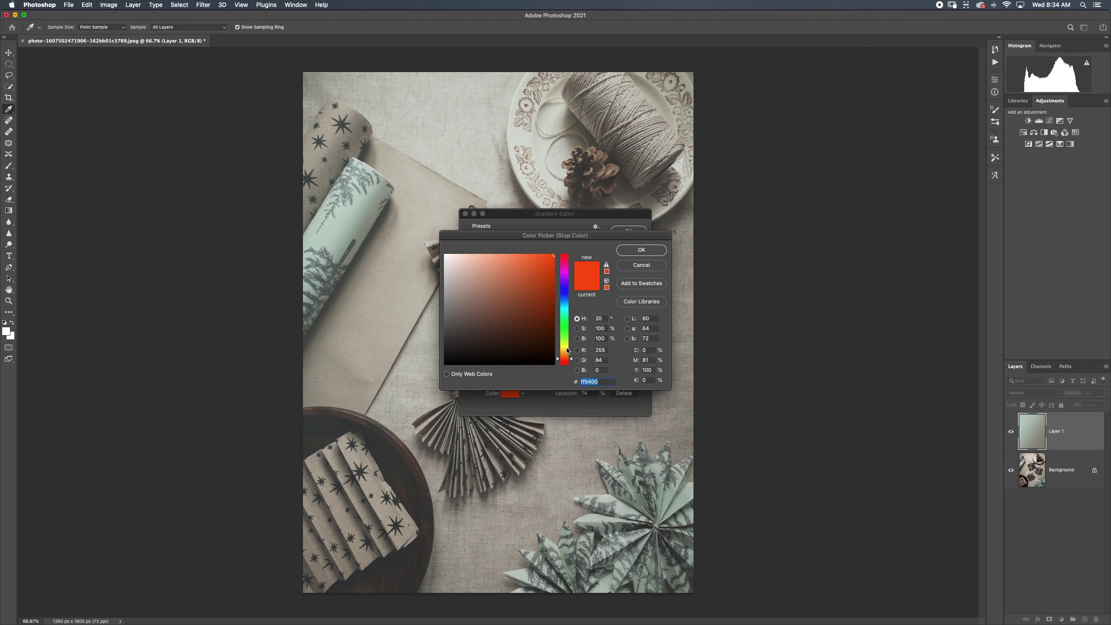
left_click_drag(569, 353, 568, 347)
left_click(640, 250)
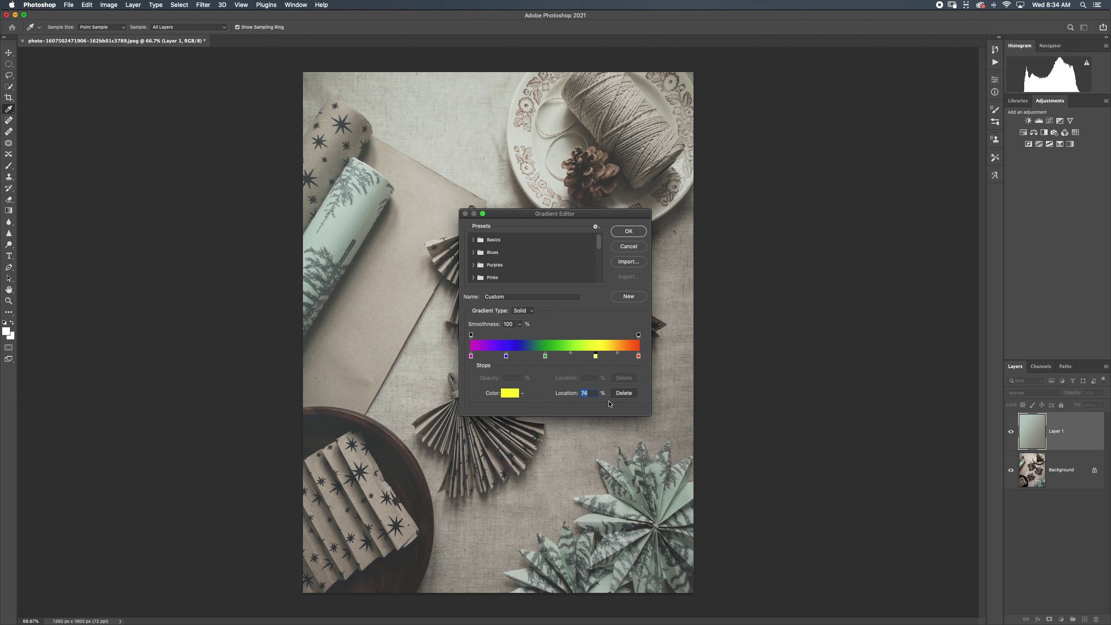
left_click(637, 234)
Fill Layer 1 with the rainbow gradient drawn horizontally from the photo's left edge to its right edge
left_click_drag(303, 288, 683, 310)
left_click_drag(702, 311, 702, 311)
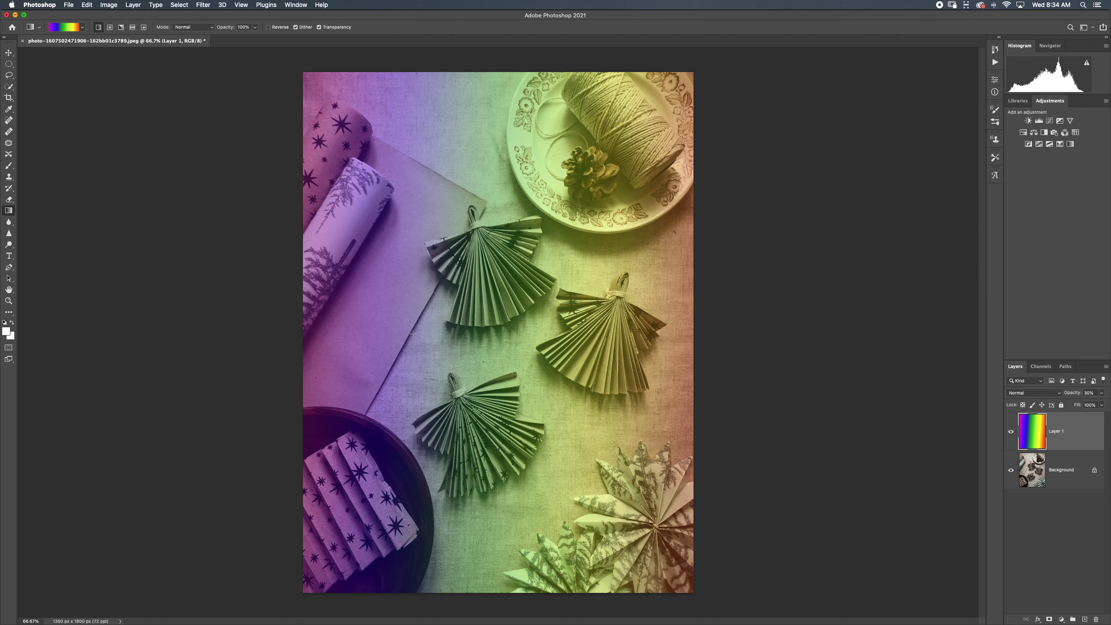
left_click_drag(303, 348, 693, 350)
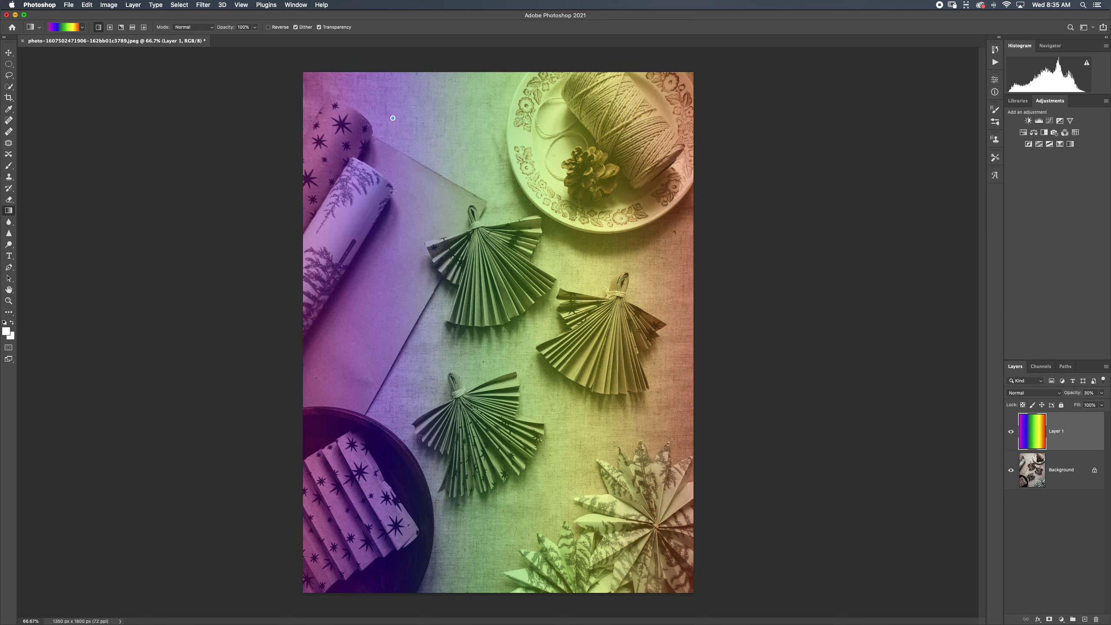
Try the rainbow gradient vertically through the middle of the photo, and redraw it horizontally across the upper part
left_click_drag(393, 191, 393, 206)
left_click_drag(495, 206, 496, 365)
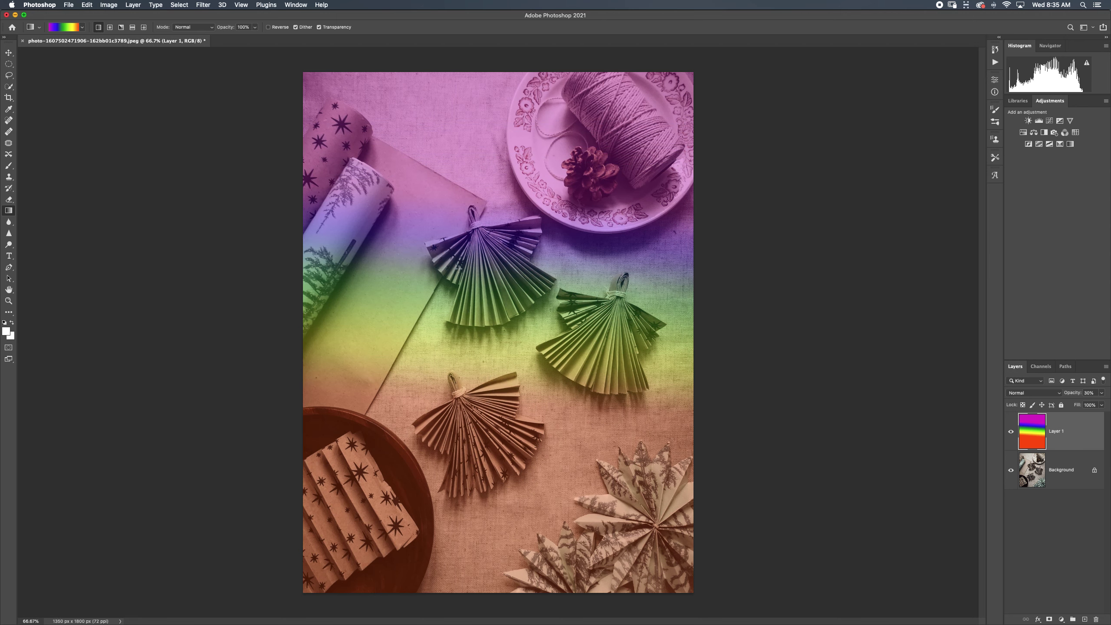
left_click_drag(349, 172, 679, 171)
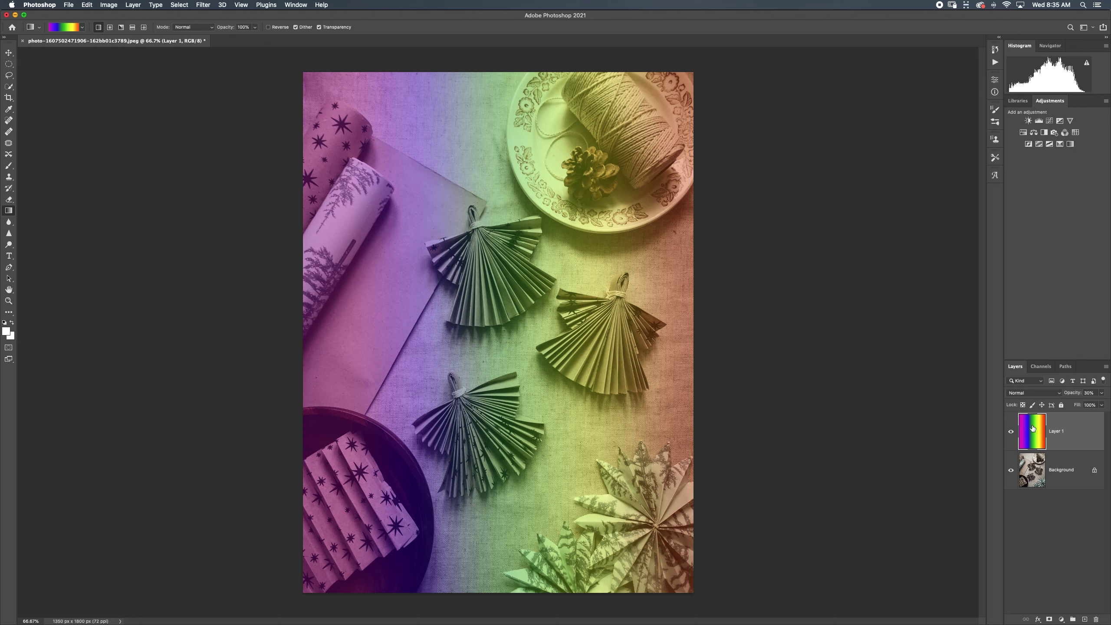
Delete the gradient layer and add the text "AND TPYING" over the upper left of the photo
key("BackSpace")
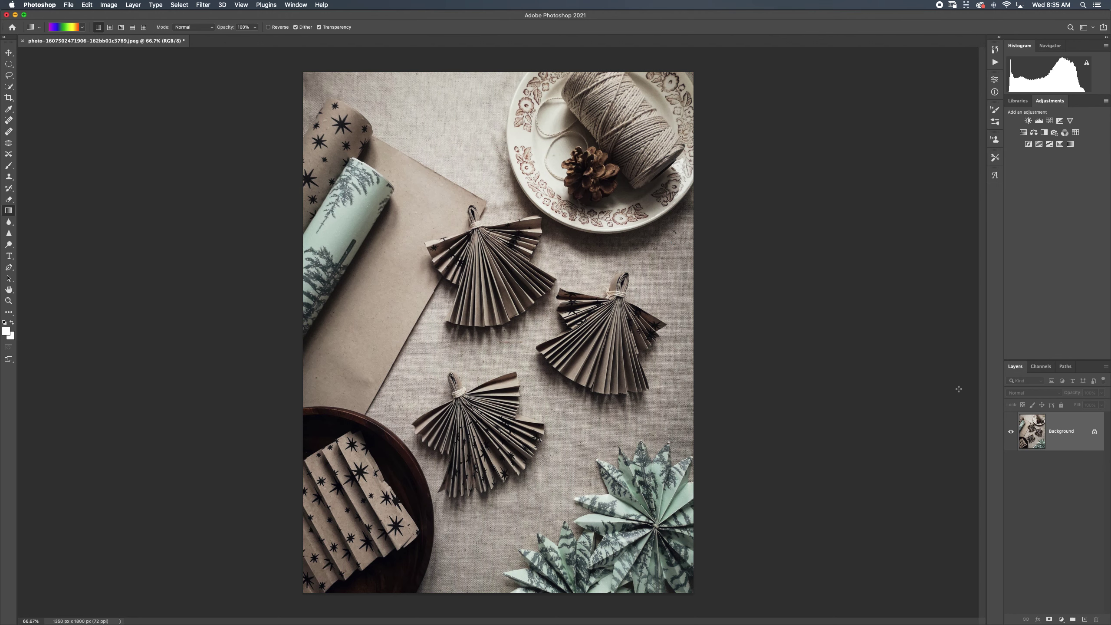
left_click(10, 258)
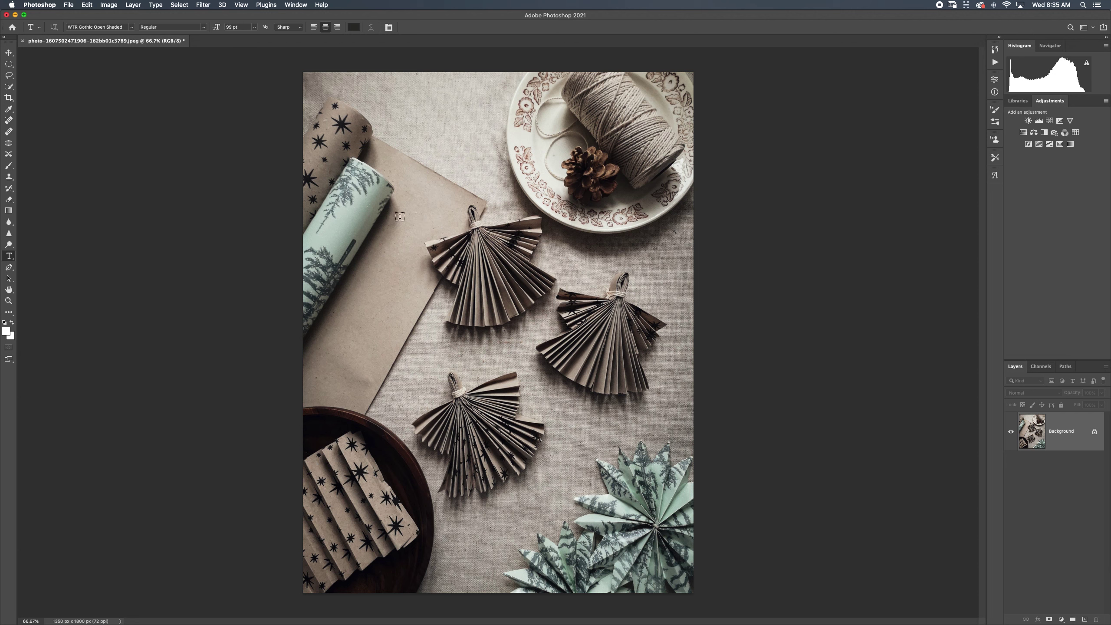
left_click(411, 231)
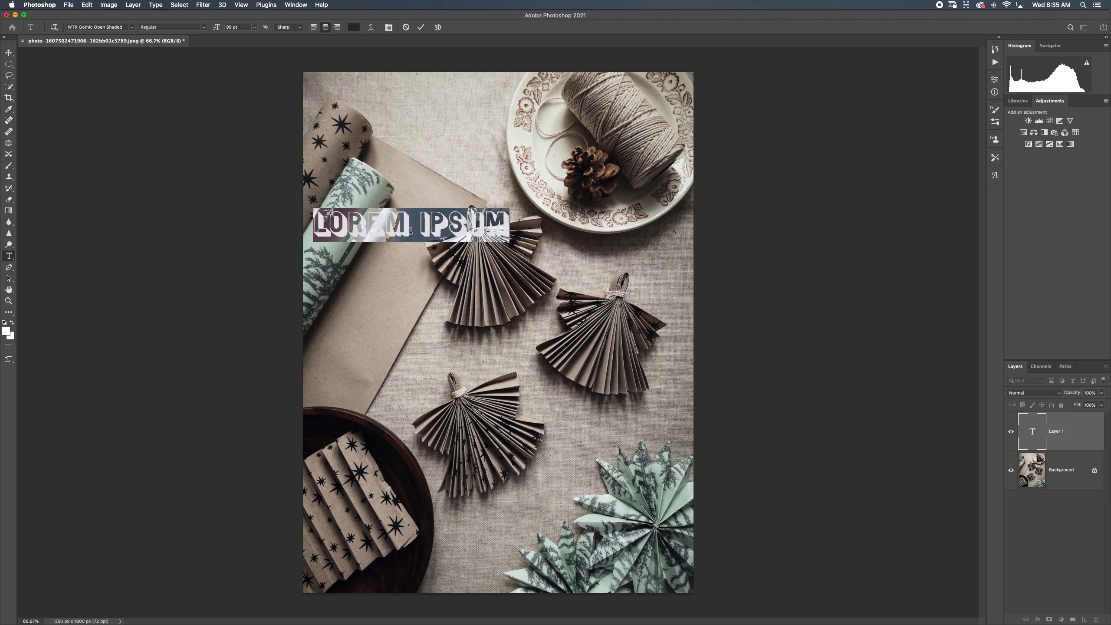
type("AND A")
key("BackSpace")
type("TPYING")
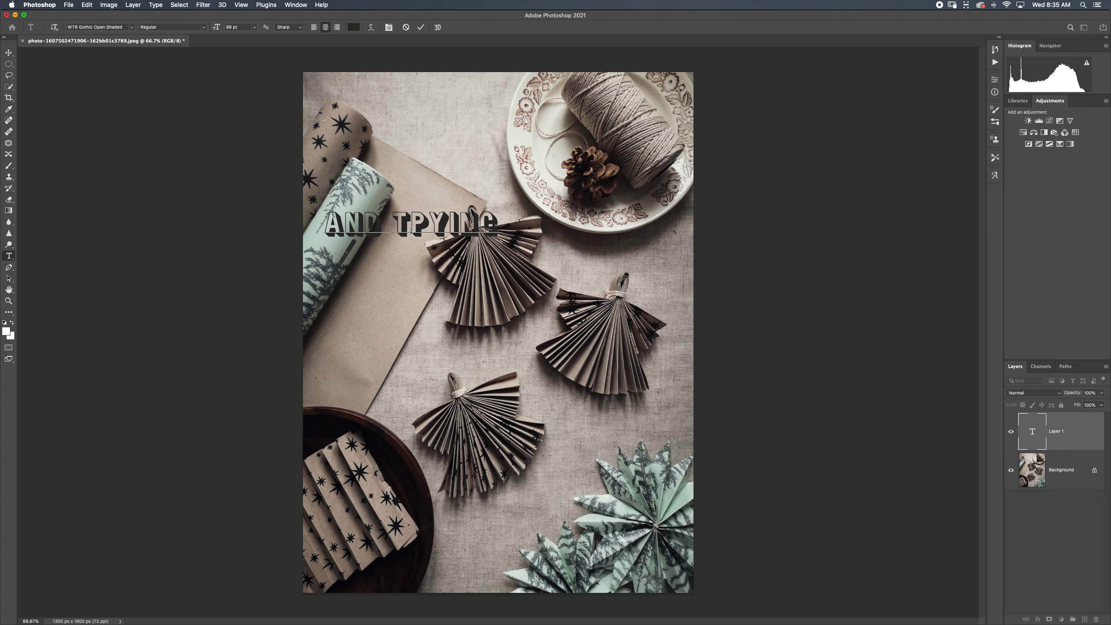
left_click(421, 27)
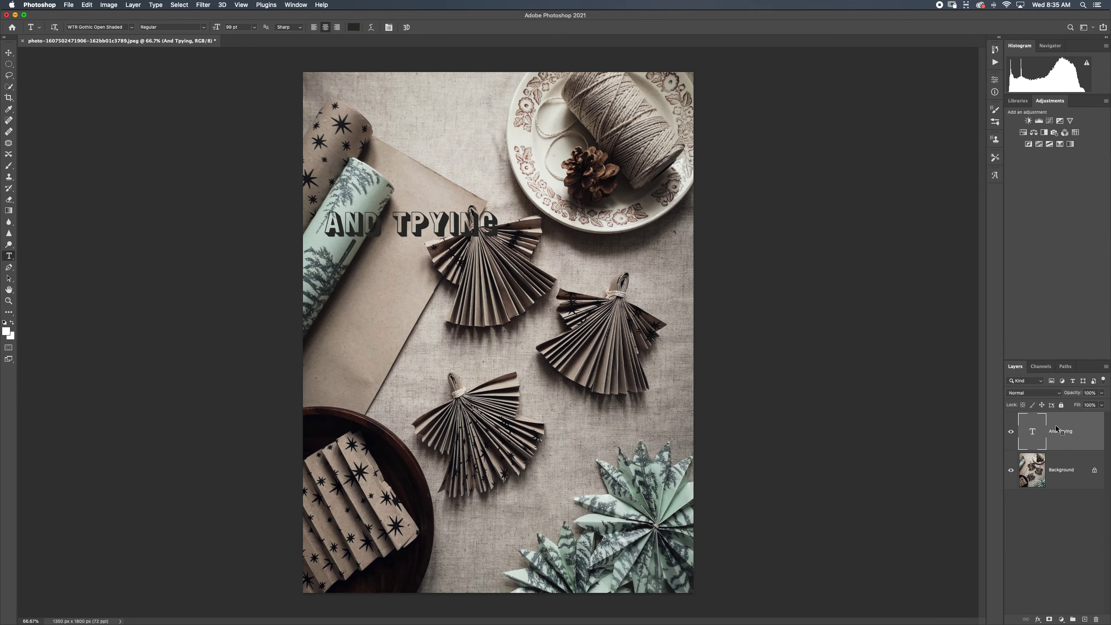
Move the text to the upper middle of the canvas and hide the Background layer
key("v")
left_click_drag(412, 239, 503, 166)
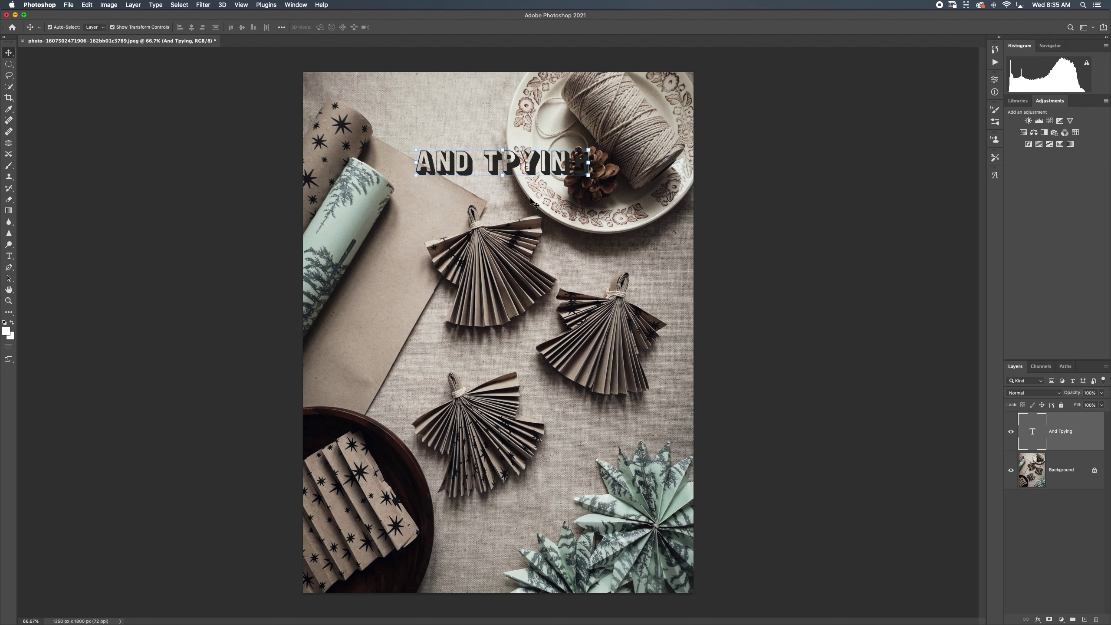
left_click(1011, 471)
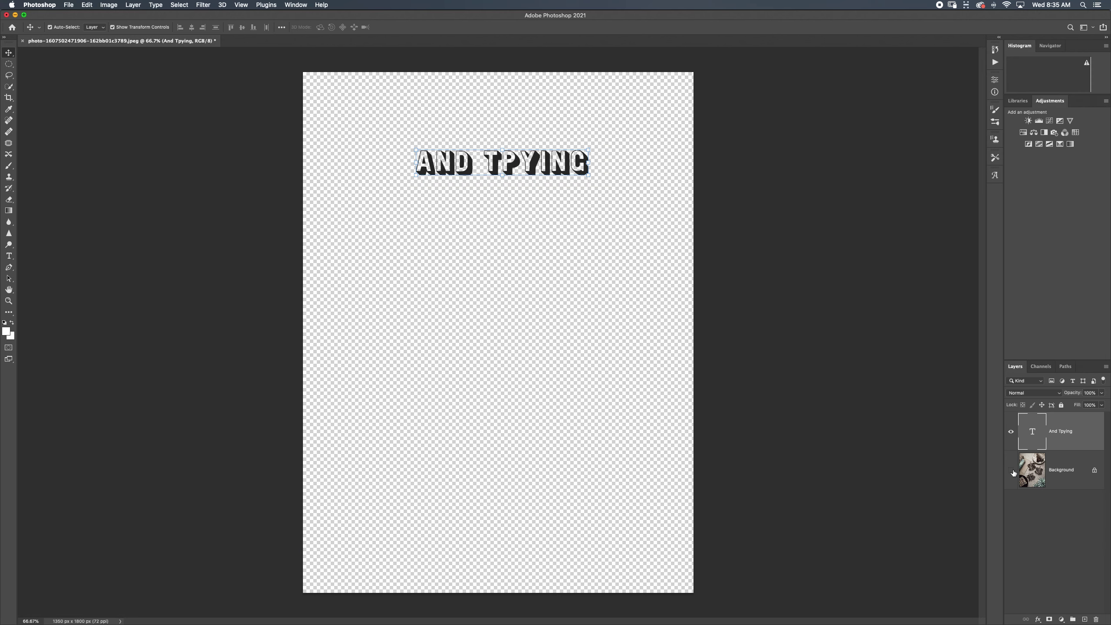
left_click_drag(518, 159, 513, 191)
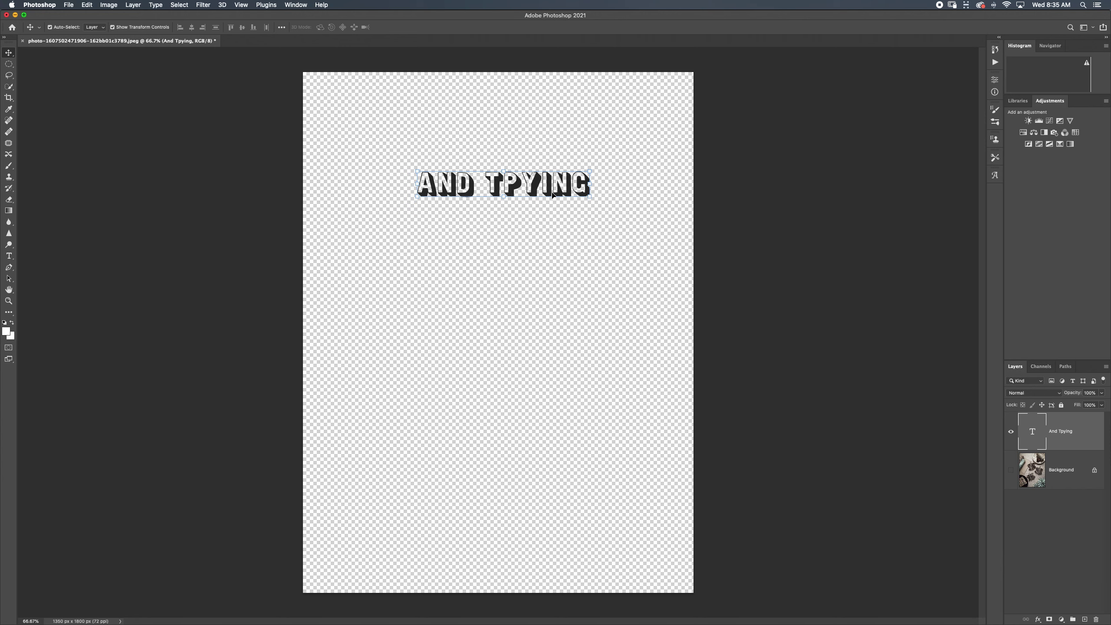
left_click_drag(509, 190, 508, 194)
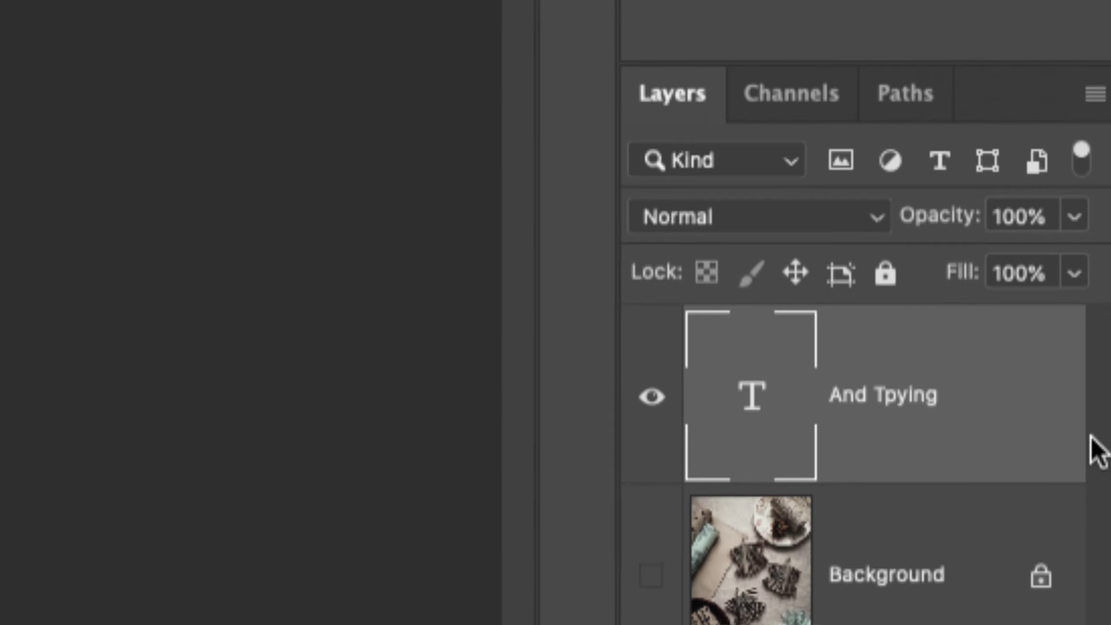
Load the outline of the And Tpying text layer as a selection
left_click(746, 403)
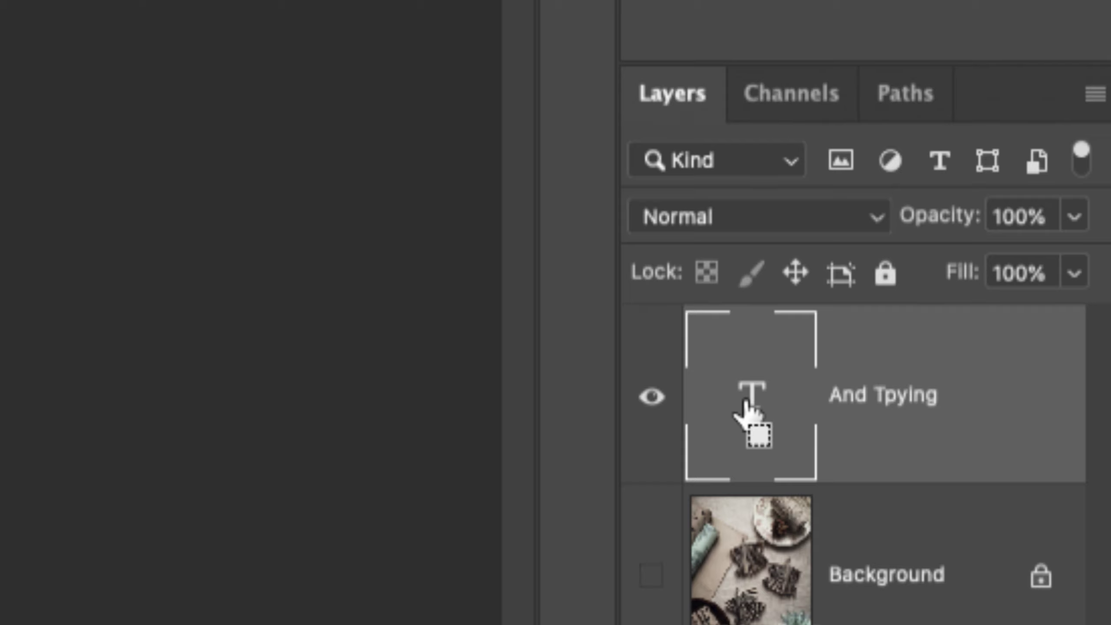
left_click(746, 404)
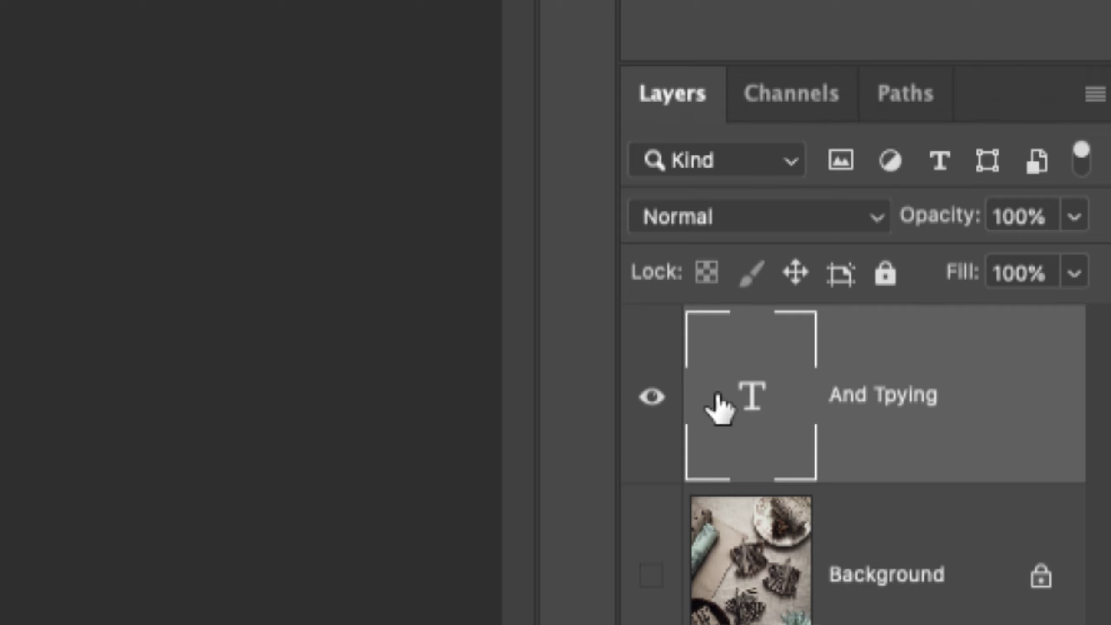
left_click(807, 406)
left_click(801, 409)
left_click(800, 411)
left_click_drag(854, 411, 738, 395)
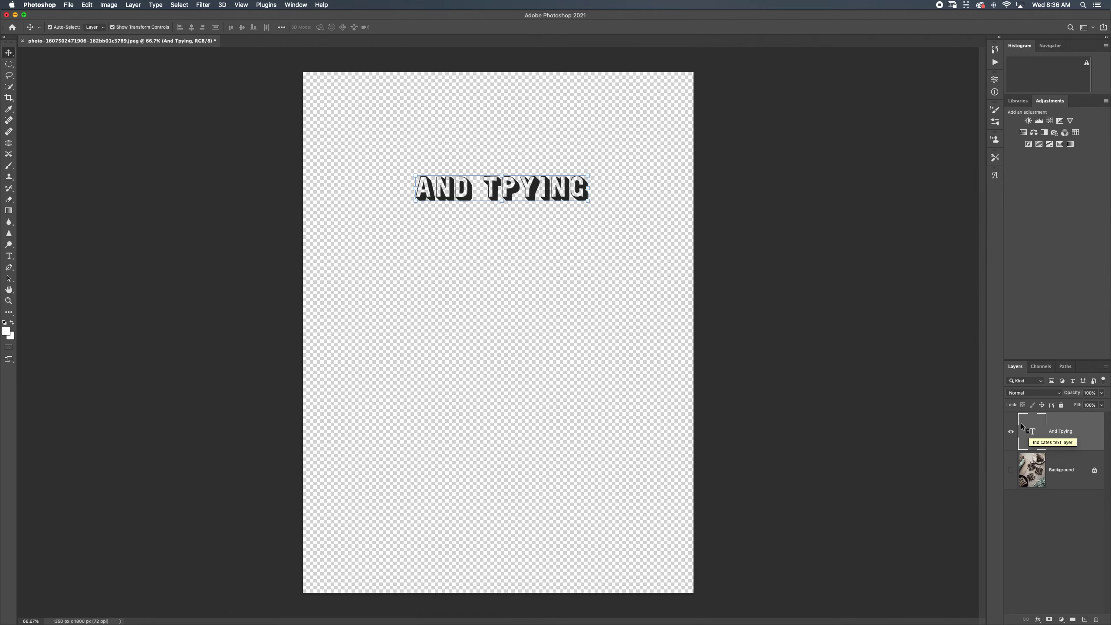
left_click_drag(1022, 427, 1036, 434)
left_click(1036, 434, "super")
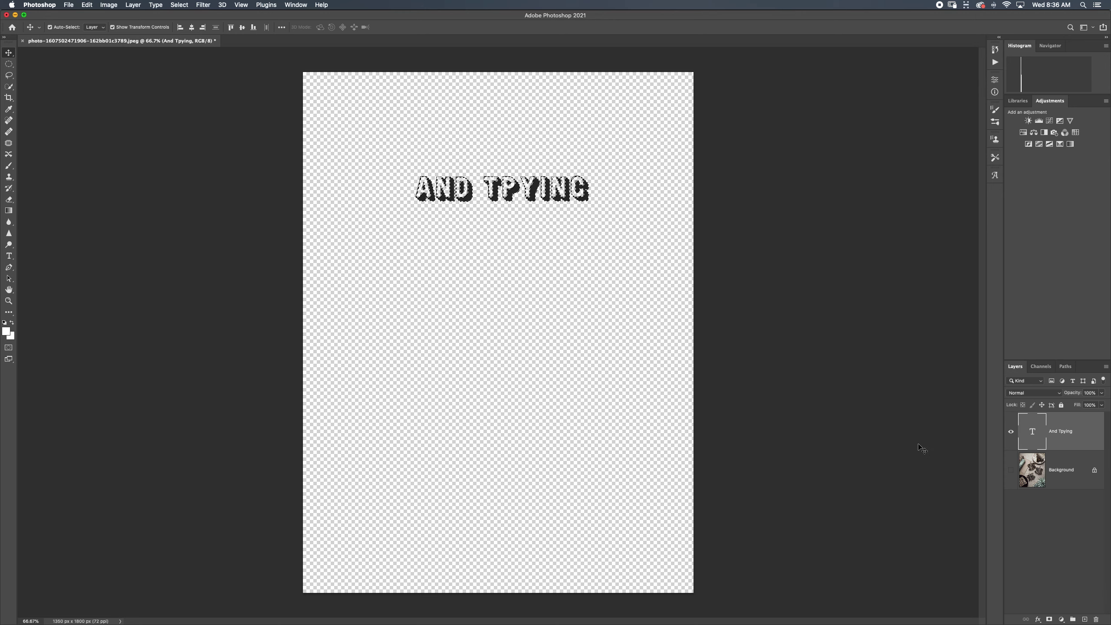
Add a blank layer above the text layer, show the Background and hide the text layer
key("alt+shift+super+n")
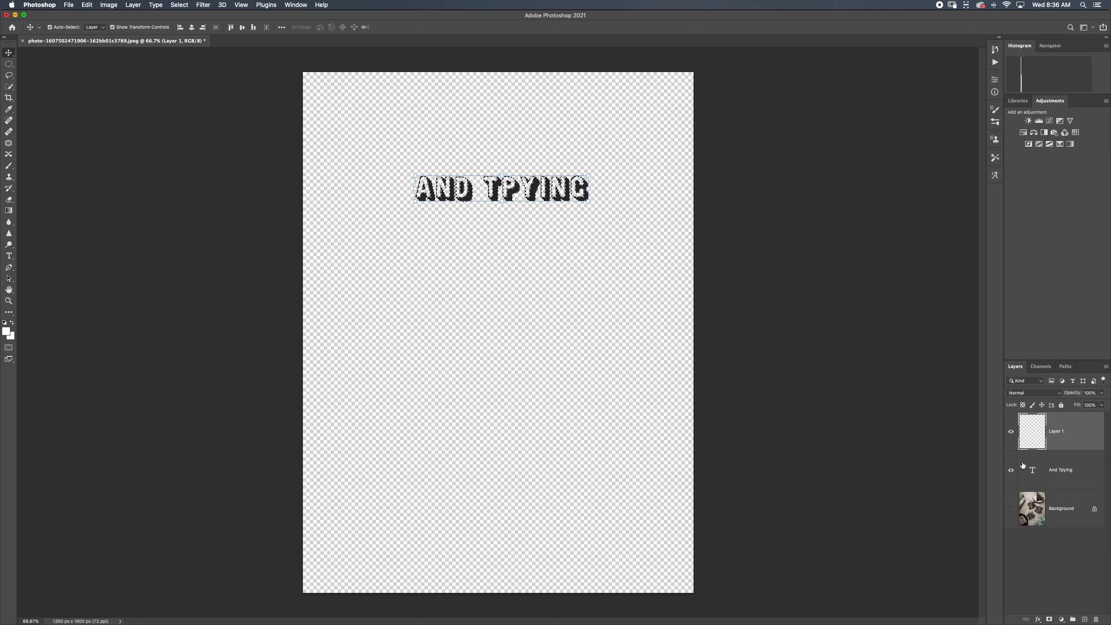
left_click(1011, 509)
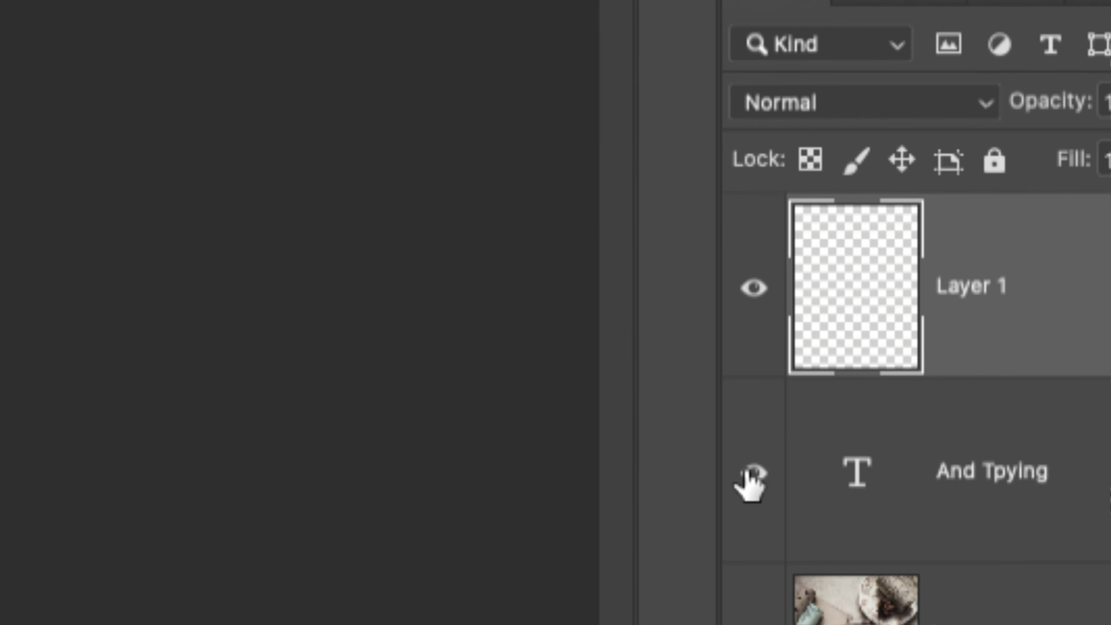
left_click(752, 478)
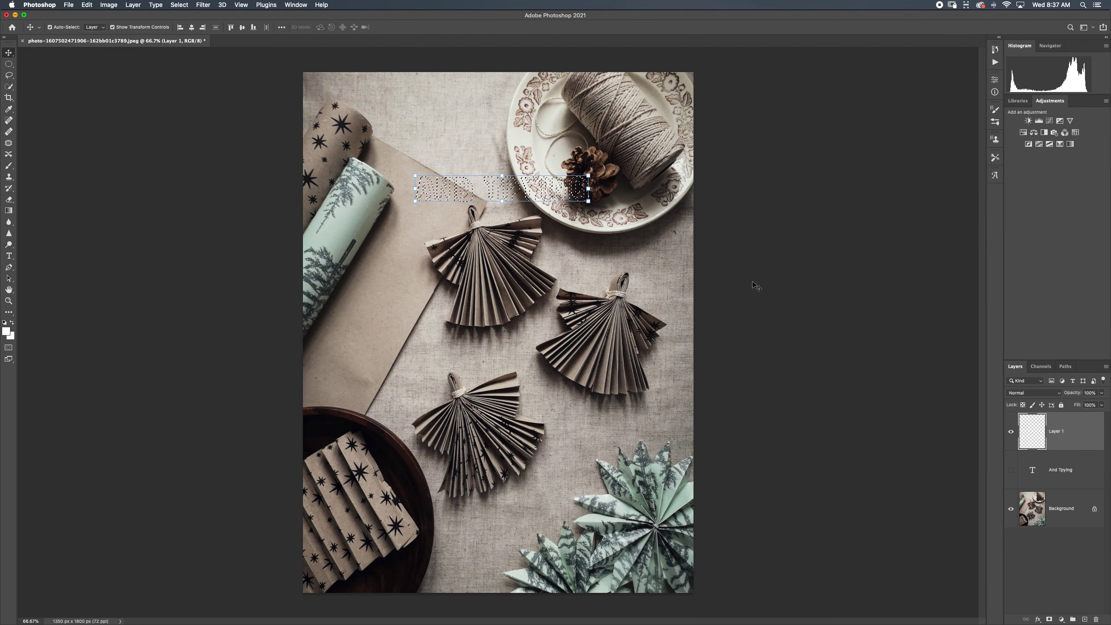
Select Layer 1 and make the And Tpying text layer visible again
left_click(1083, 474)
left_click(1082, 437)
left_click(1011, 470)
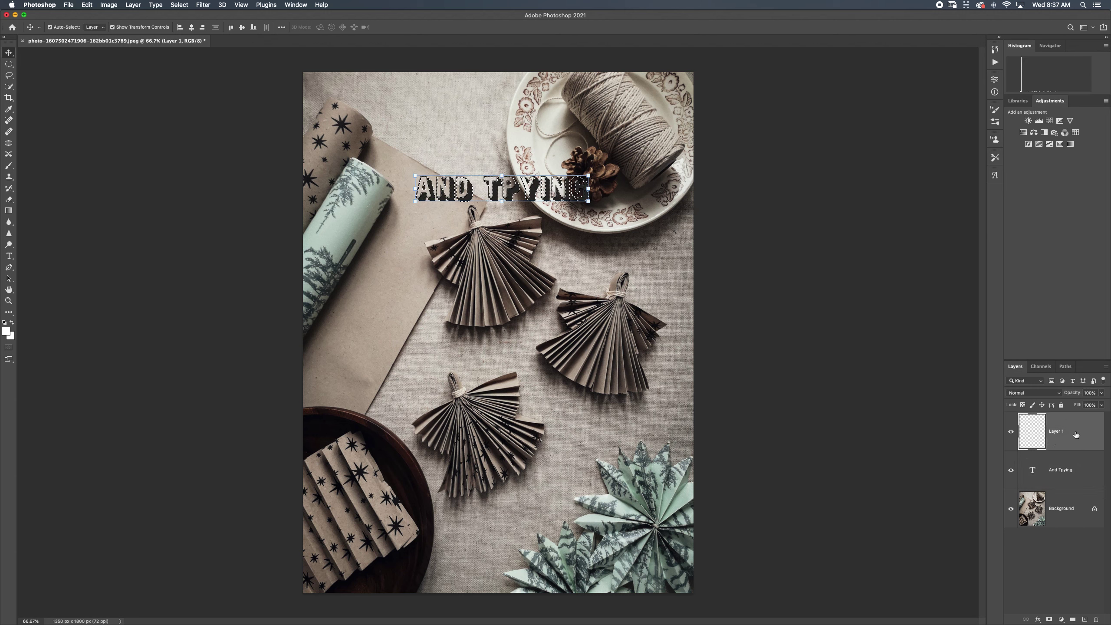
Clear the active selection and delete the And Tpying text layer
left_click(1075, 472)
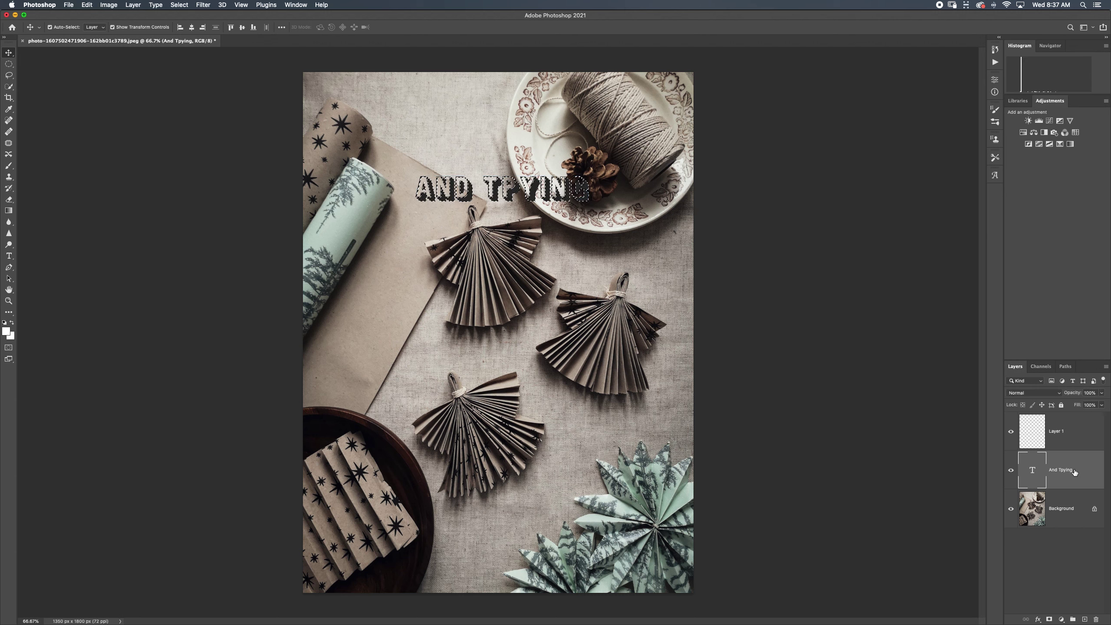
key("BackSpace")
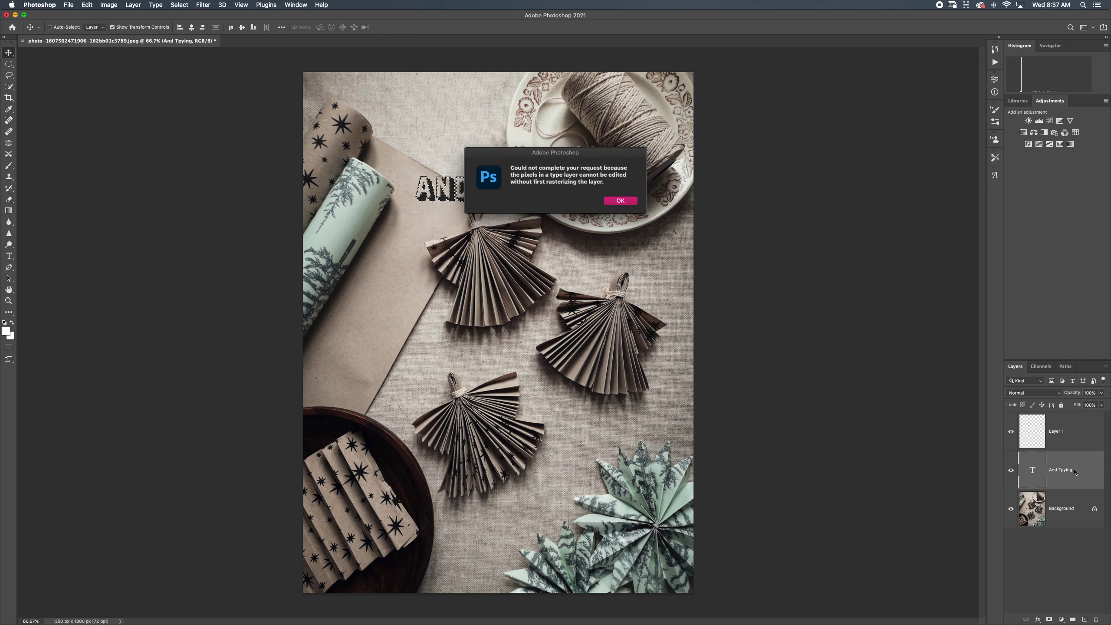
key("Return")
key("BackSpace")
key("Return")
key("super+d")
key("BackSpace")
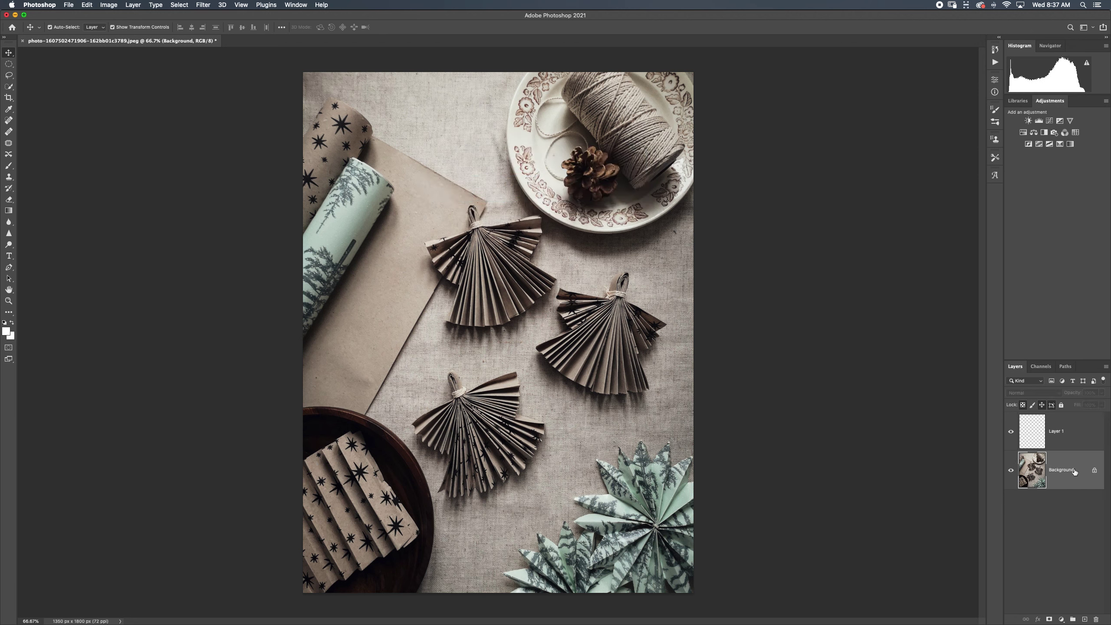
Try to nudge the Background layer to the right, and select the empty Layer 1 instead
key("Right")
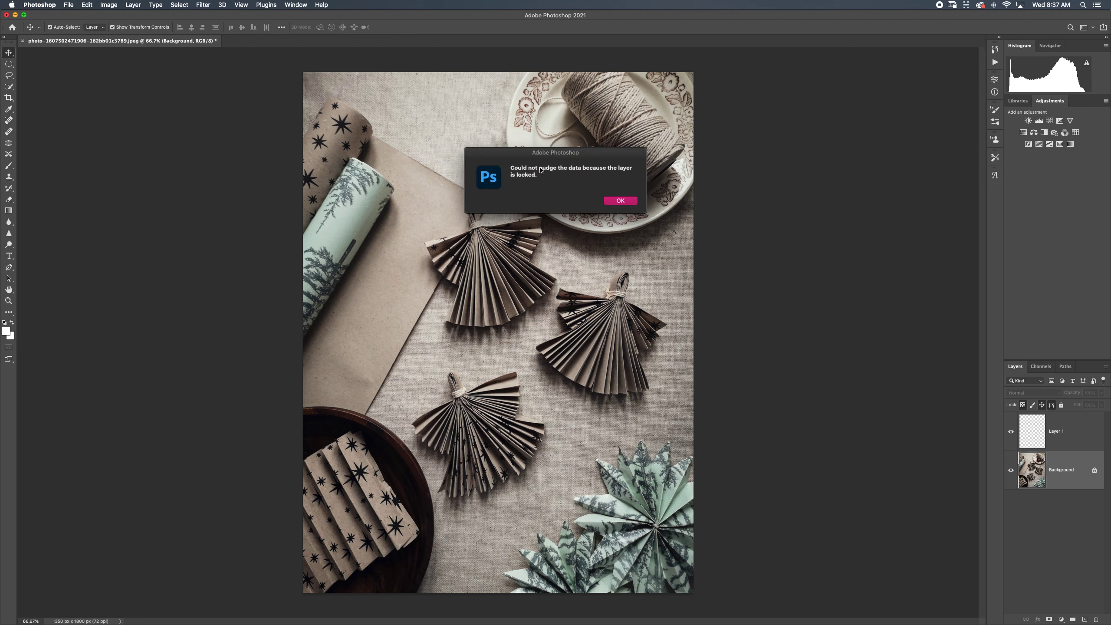
left_click(621, 201)
left_click(1075, 433)
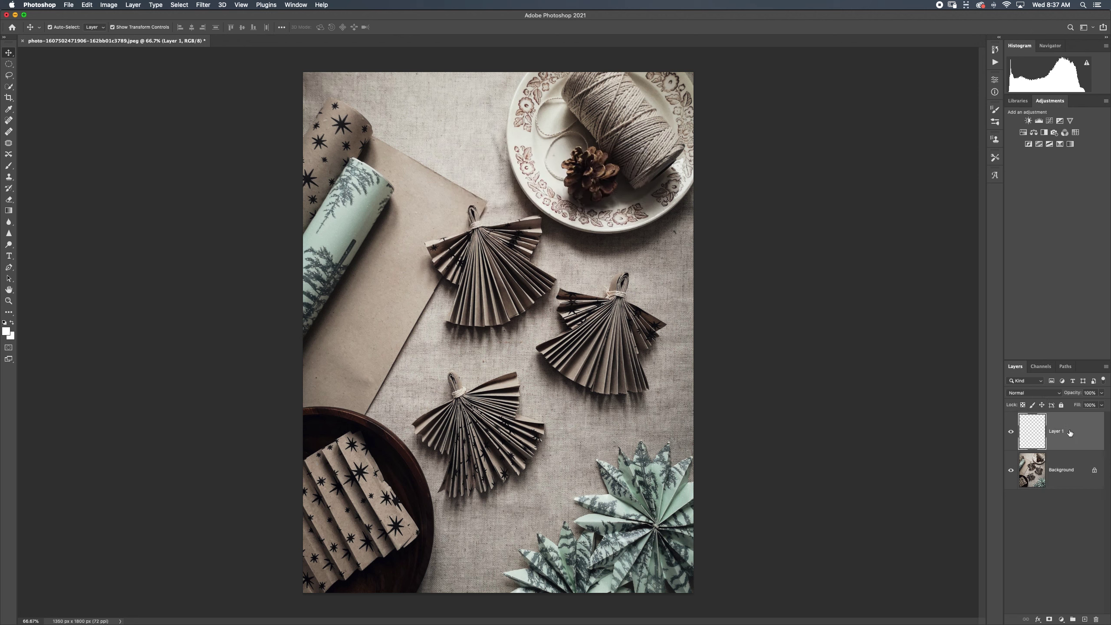
Replace the empty Layer 1 with a new text layer near the photo's upper part, using the Futura Condensed Medium font
key("BackSpace")
key("t")
left_click(448, 183)
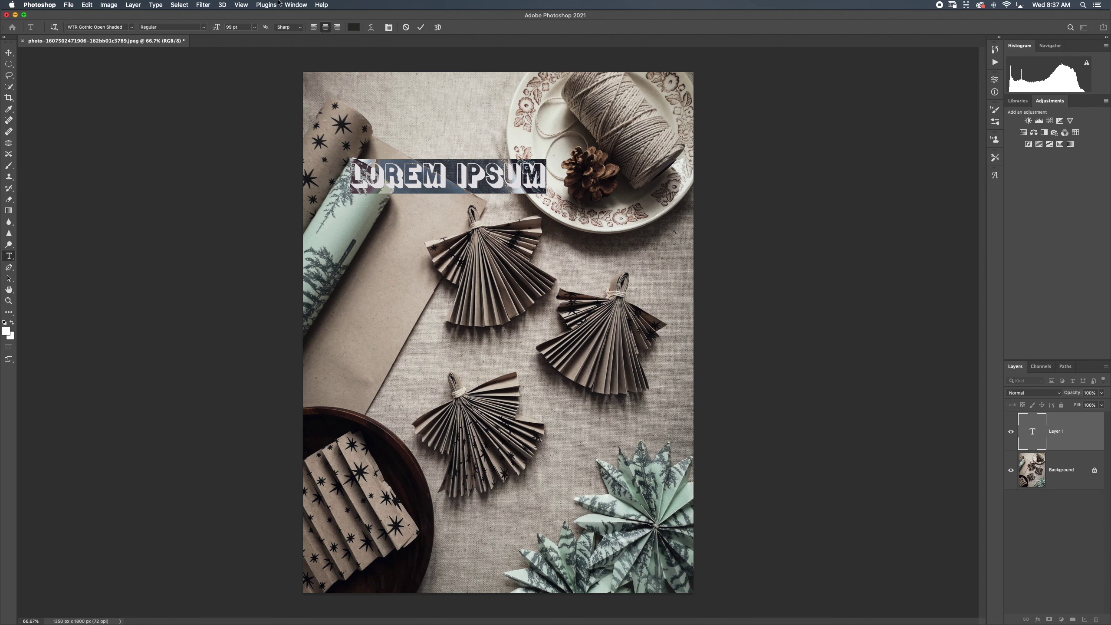
left_click(132, 27)
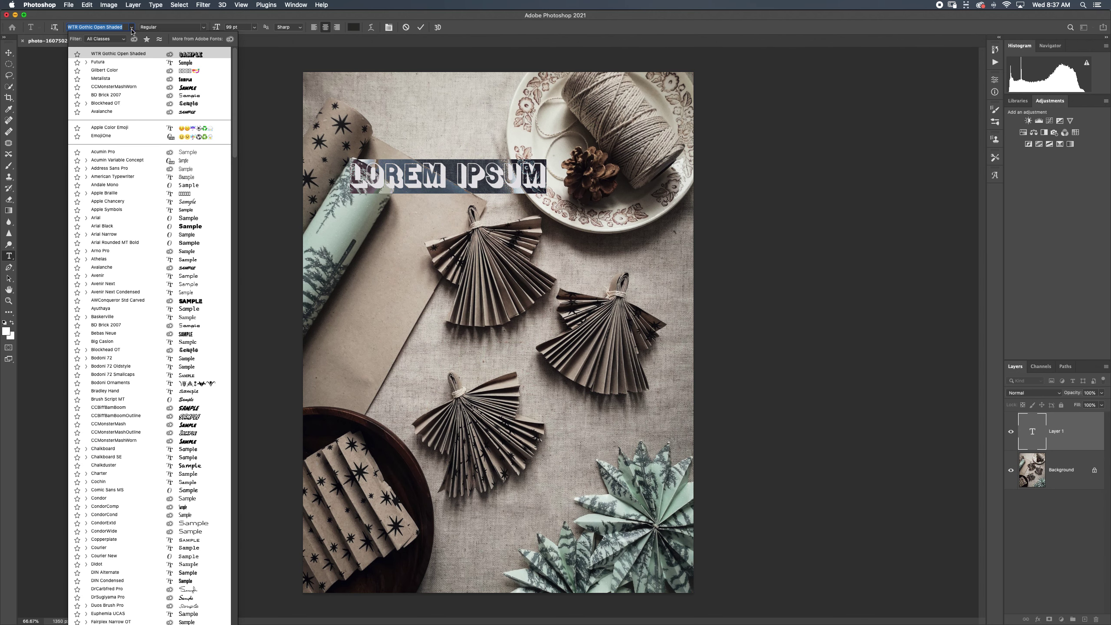
key("Down")
key("Return")
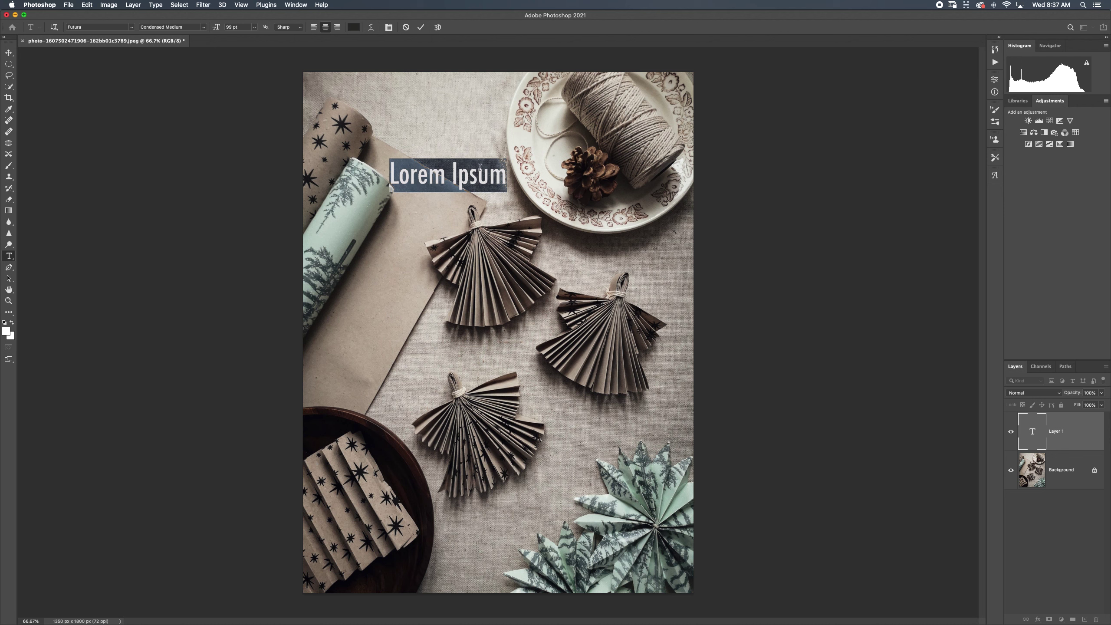
Replace the placeholder text with "December is the best" and commit it
triple_click(455, 179)
type("December is the best")
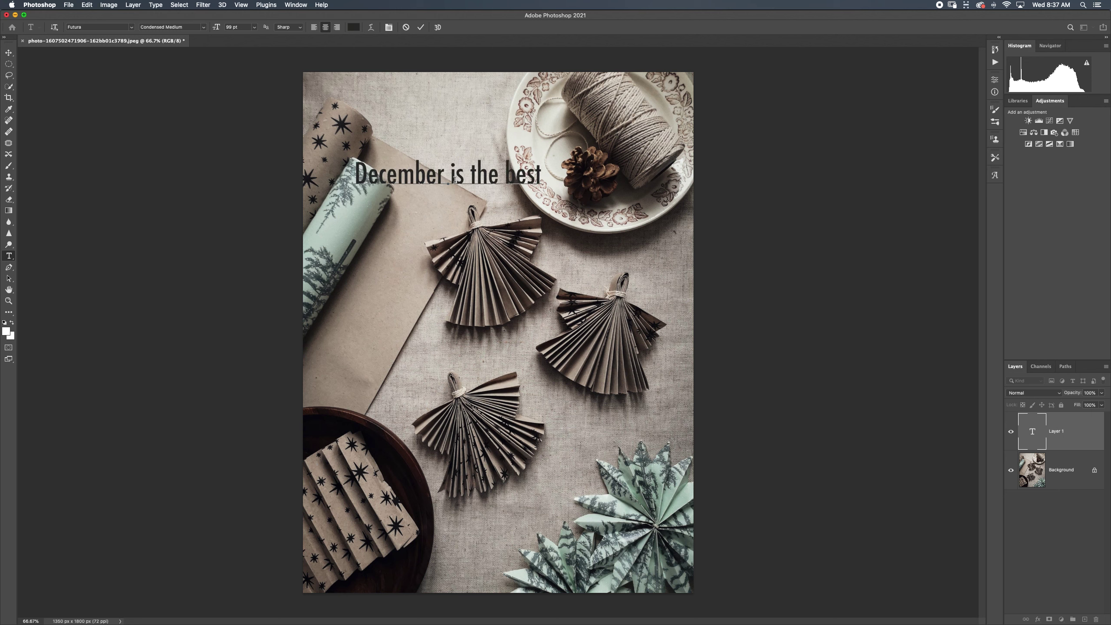
left_click(421, 27)
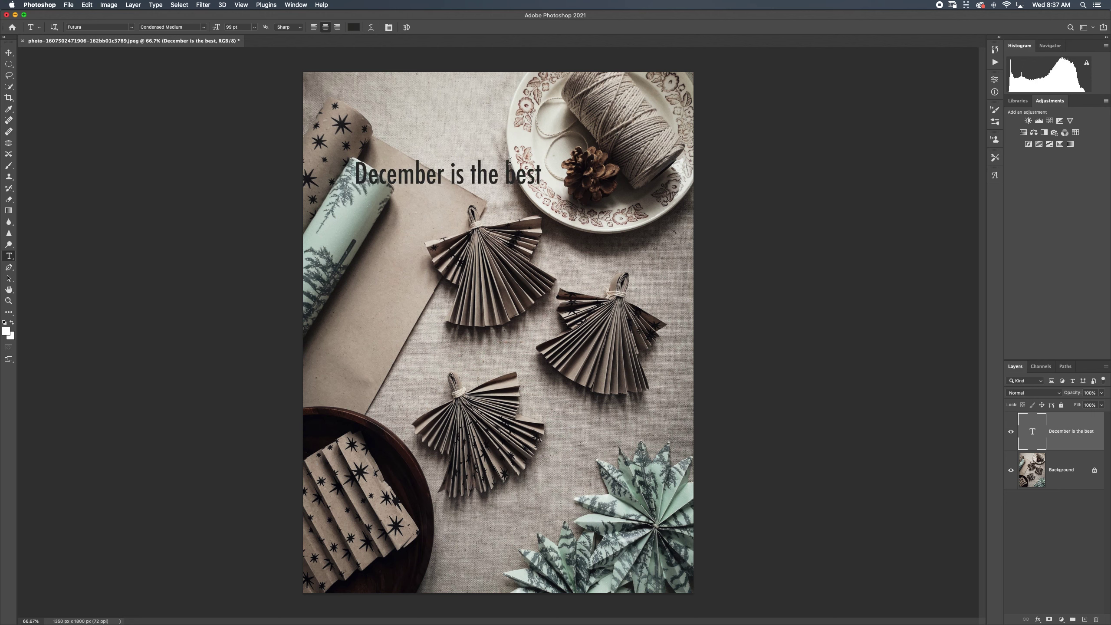
Scale the "December is the best" text up to about 179% and place it across the upper part of the photo
key("v")
left_click_drag(546, 188, 719, 257)
left_click_drag(551, 237, 505, 186)
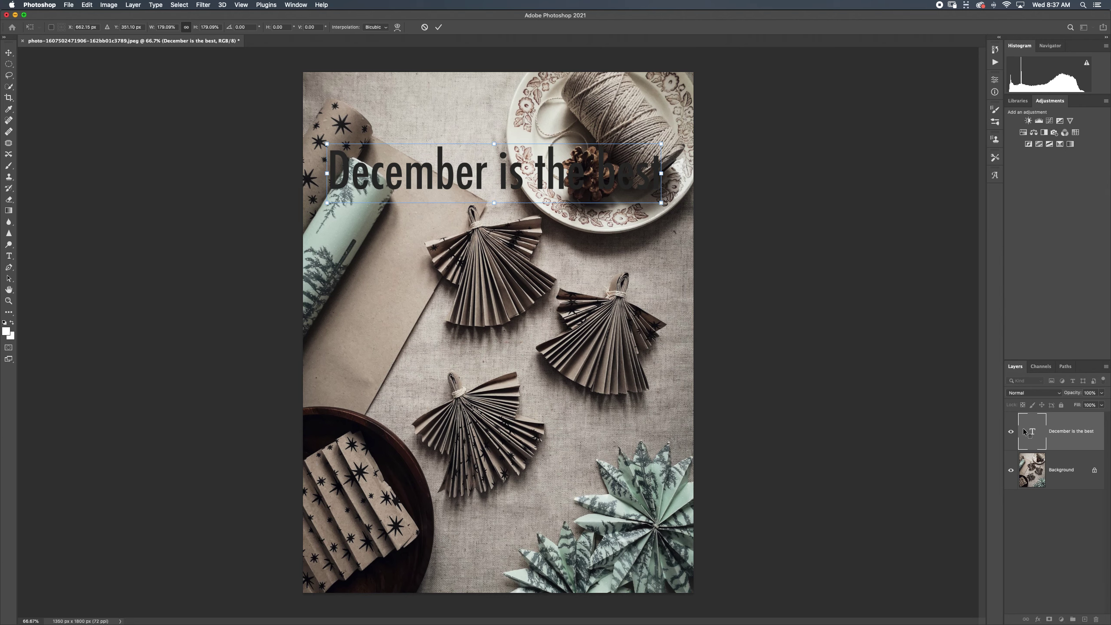
Load the text layer's contents as a selection, with a blank layer added above and the text layer hidden
left_click(1023, 431, "super")
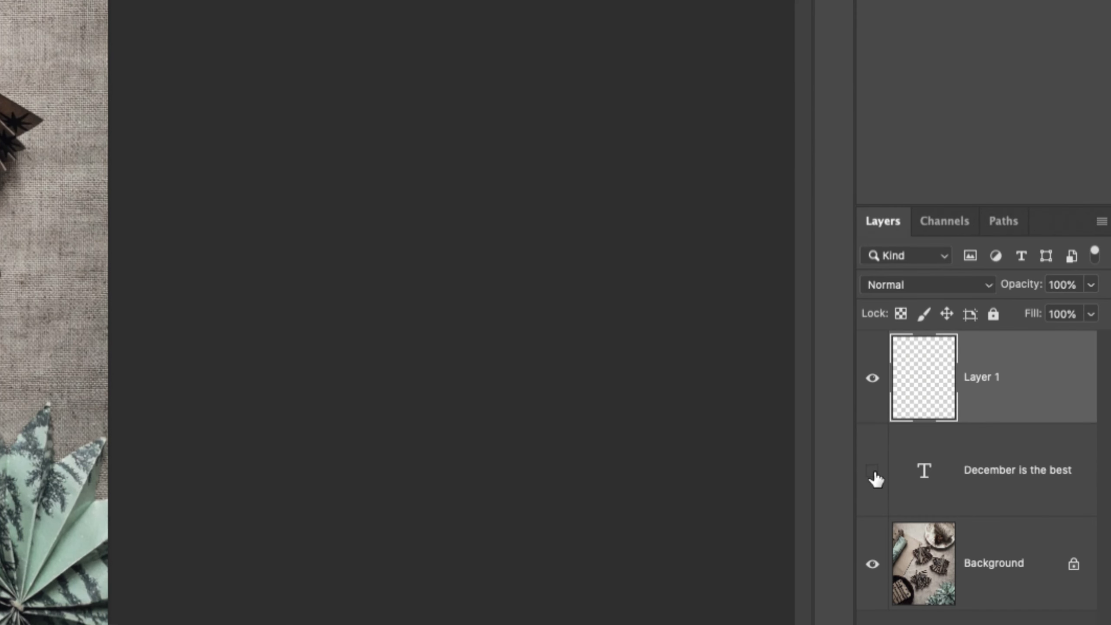
left_click(873, 472)
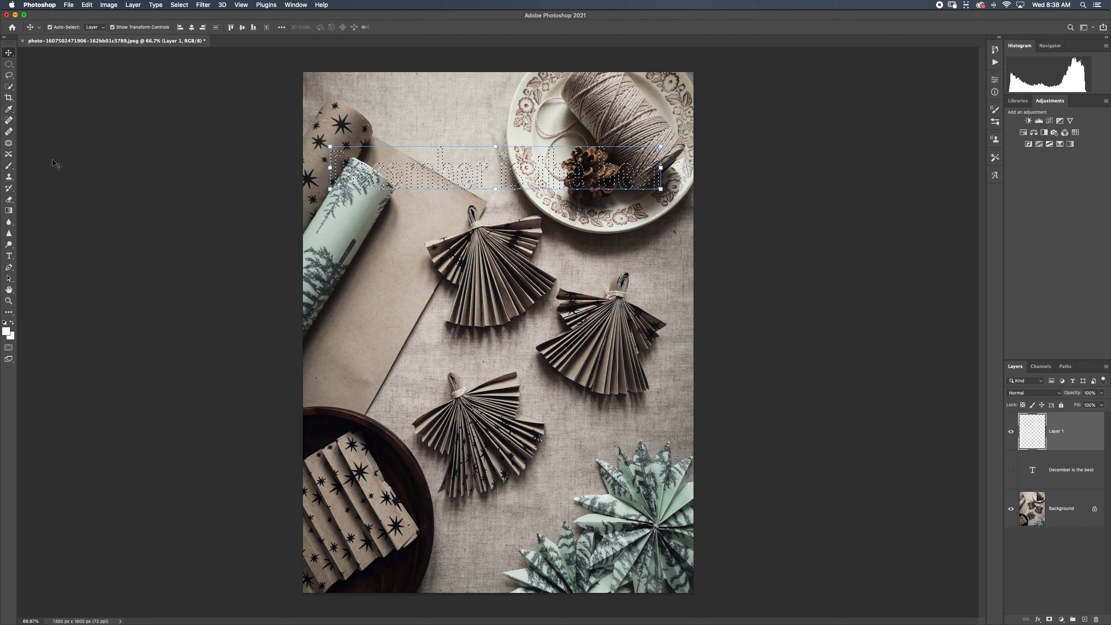
Fill the text selection on Layer 1 with the rainbow gradient in several directions, ending with a horizontal one, and deselect
left_click(8, 211)
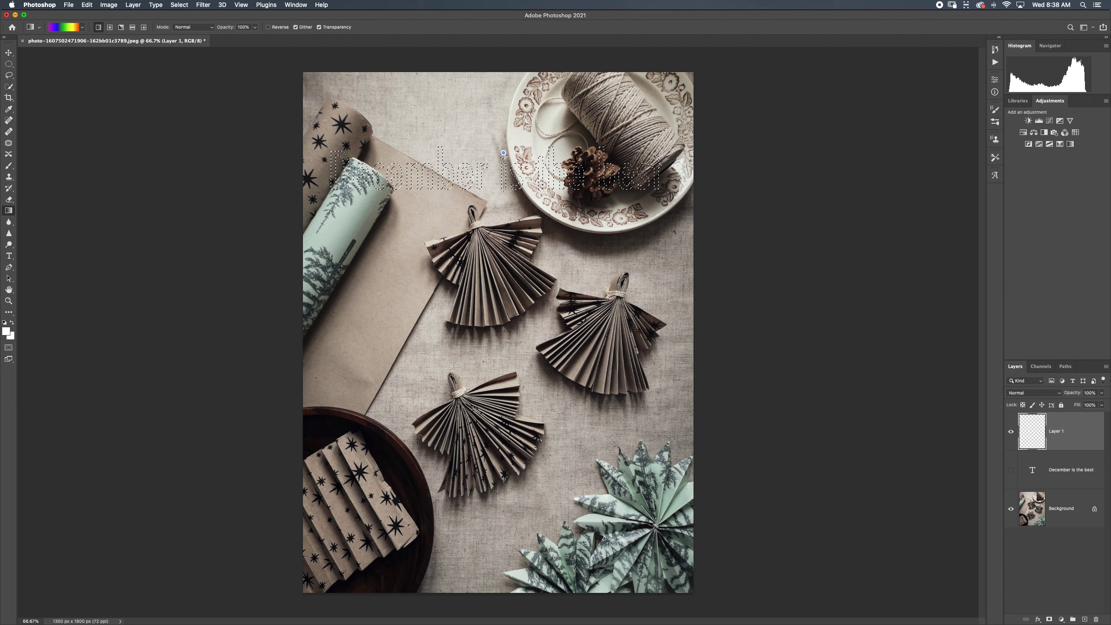
left_click_drag(504, 152, 504, 189)
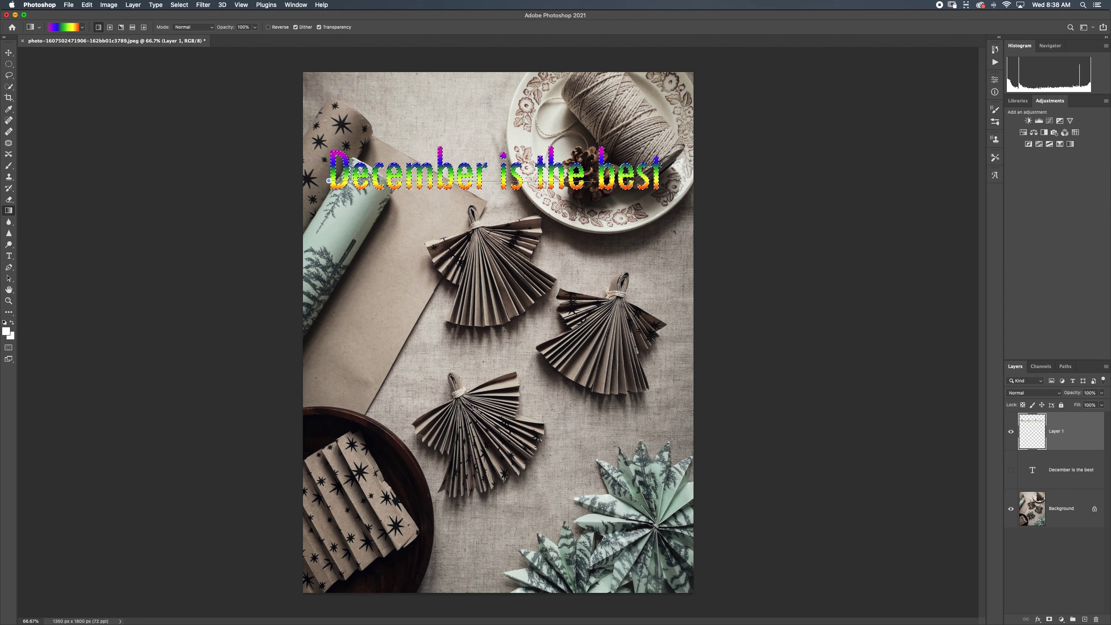
left_click_drag(328, 180, 655, 172)
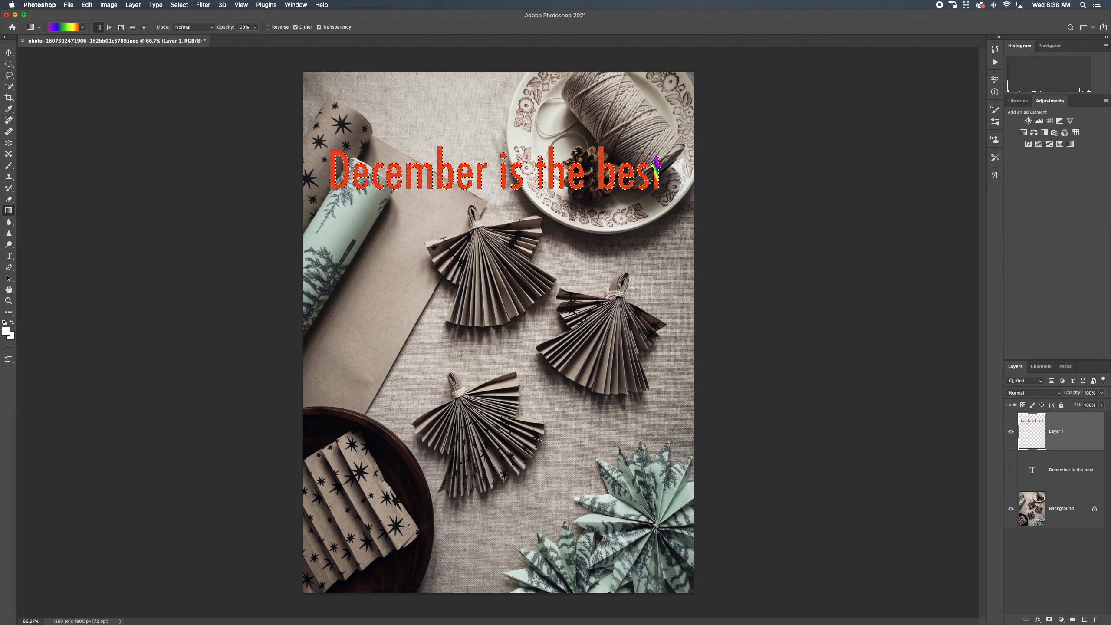
left_click_drag(438, 171, 453, 171)
left_click_drag(567, 171, 470, 161)
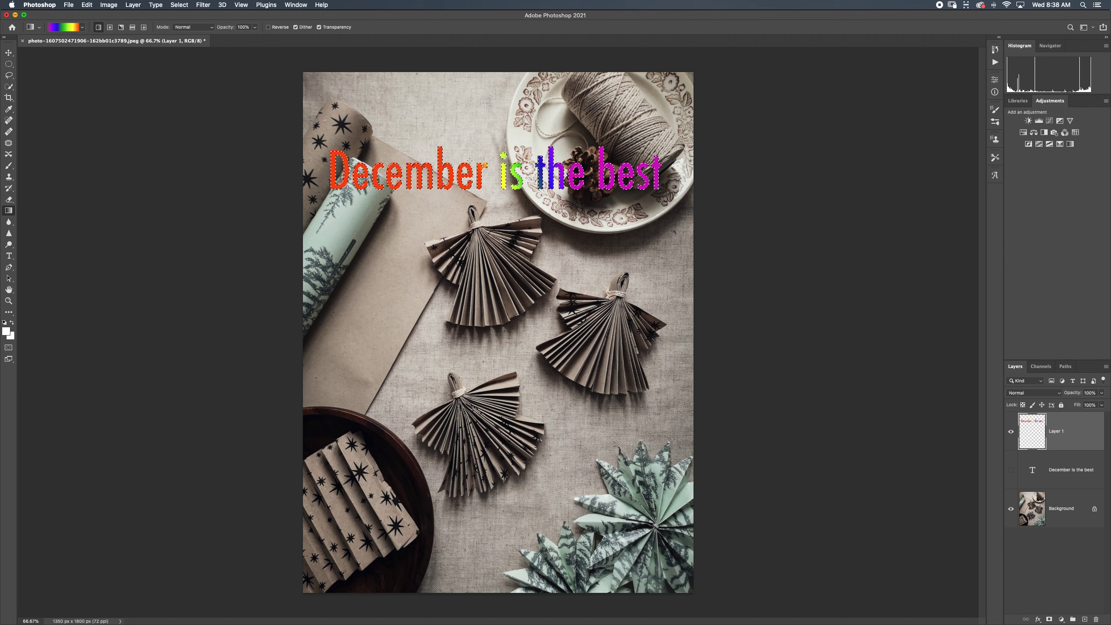
left_click_drag(490, 202, 479, 212)
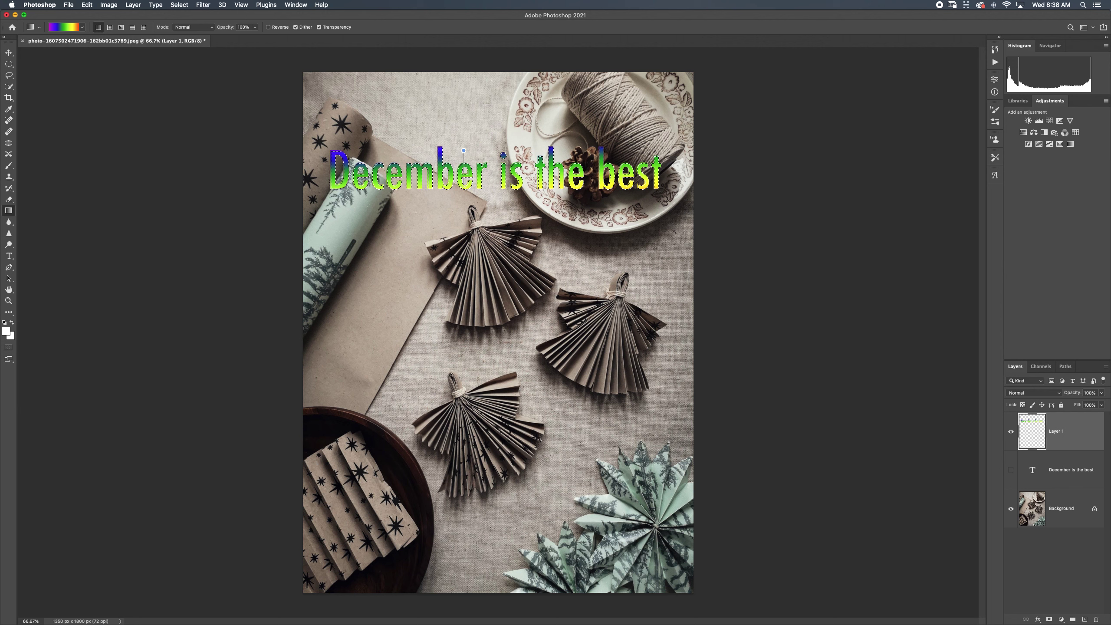
left_click_drag(464, 150, 464, 192)
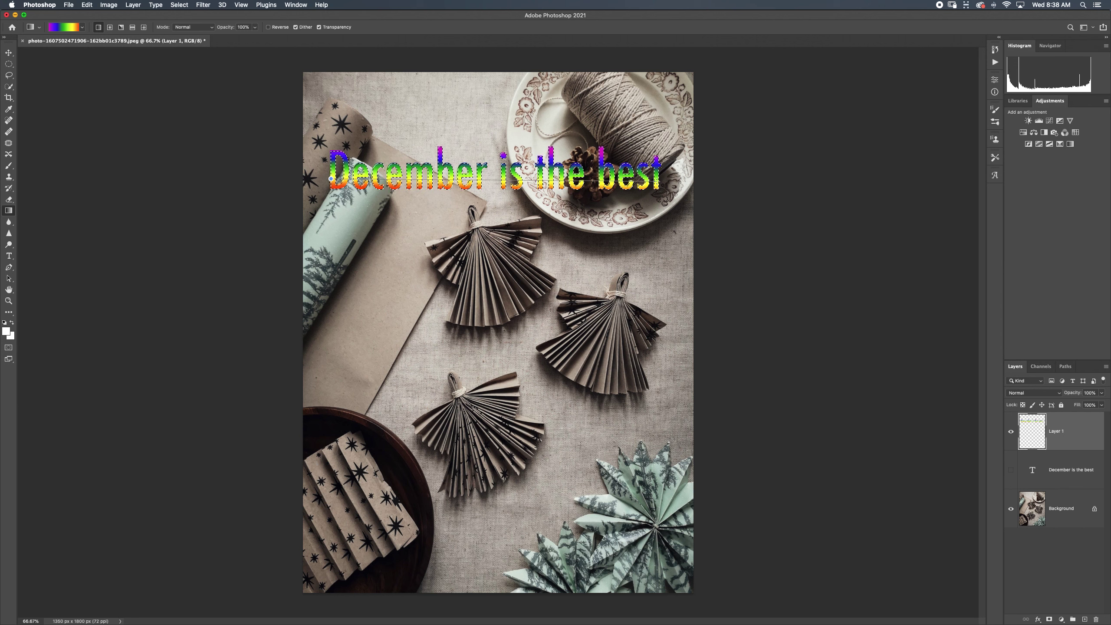
left_click_drag(662, 179, 662, 178)
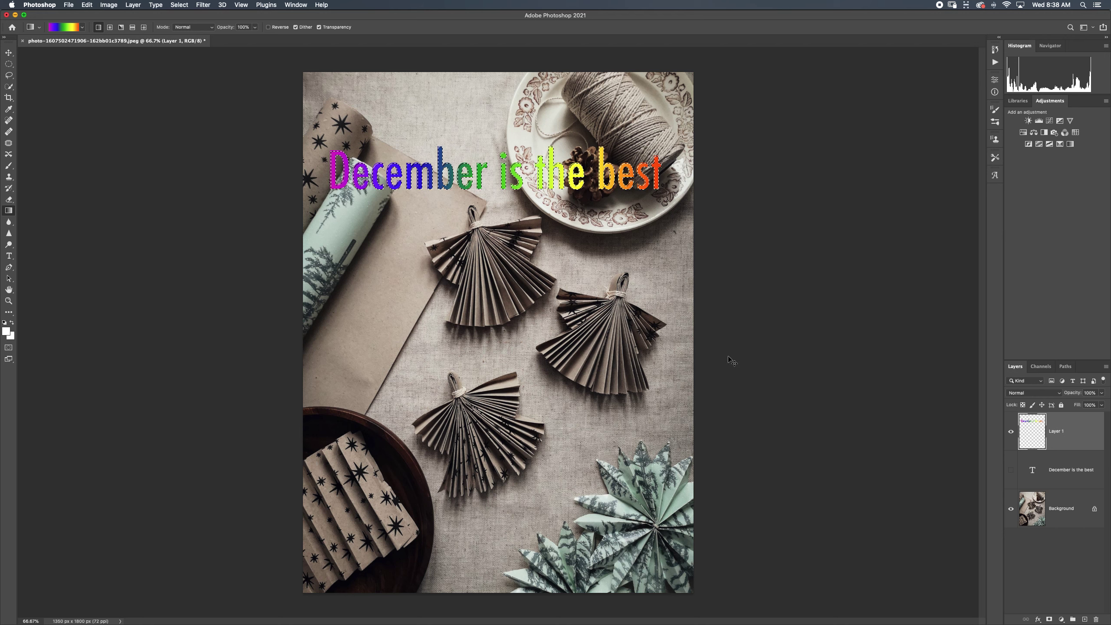
key("super+d")
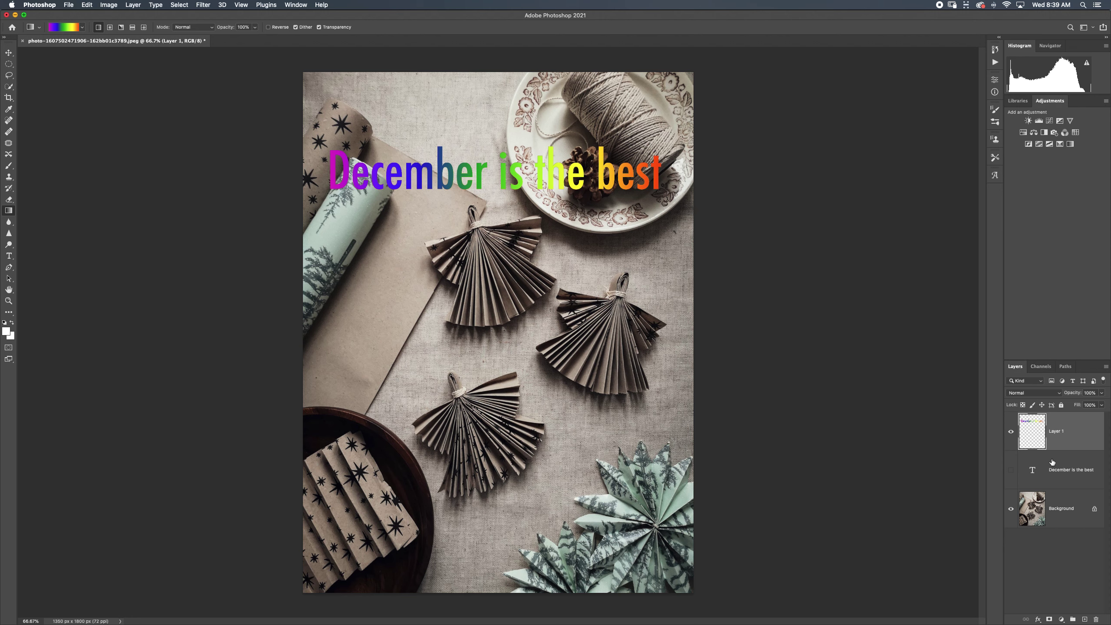
Reload the hidden text layer's contents as a selection and remove the blue, green and yellow middle stops from the gradient
left_click(1034, 468, "super")
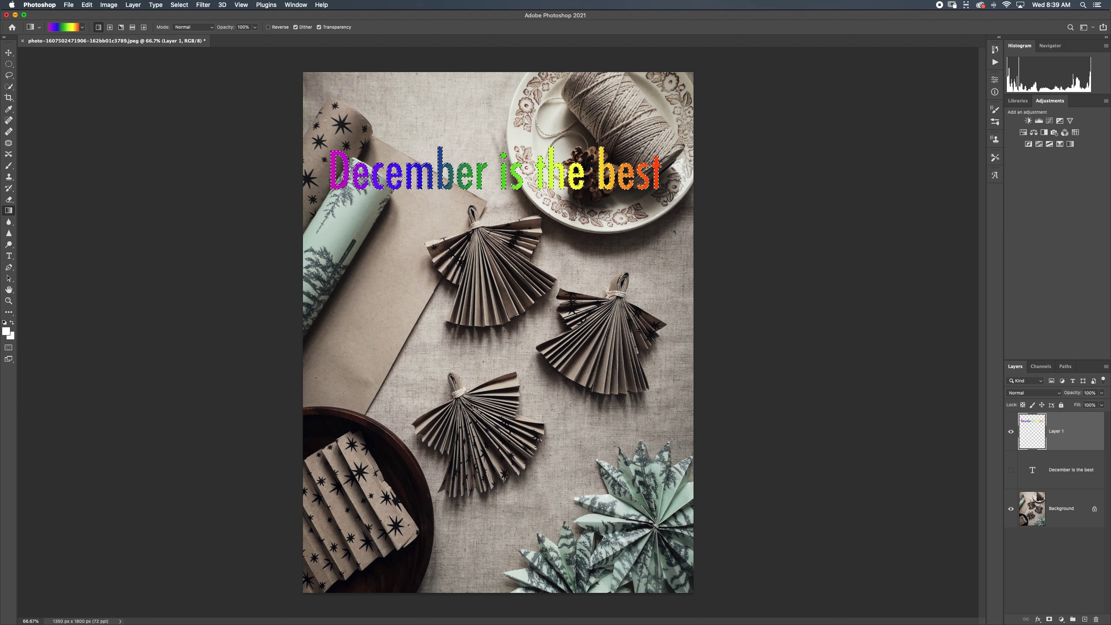
left_click(65, 27)
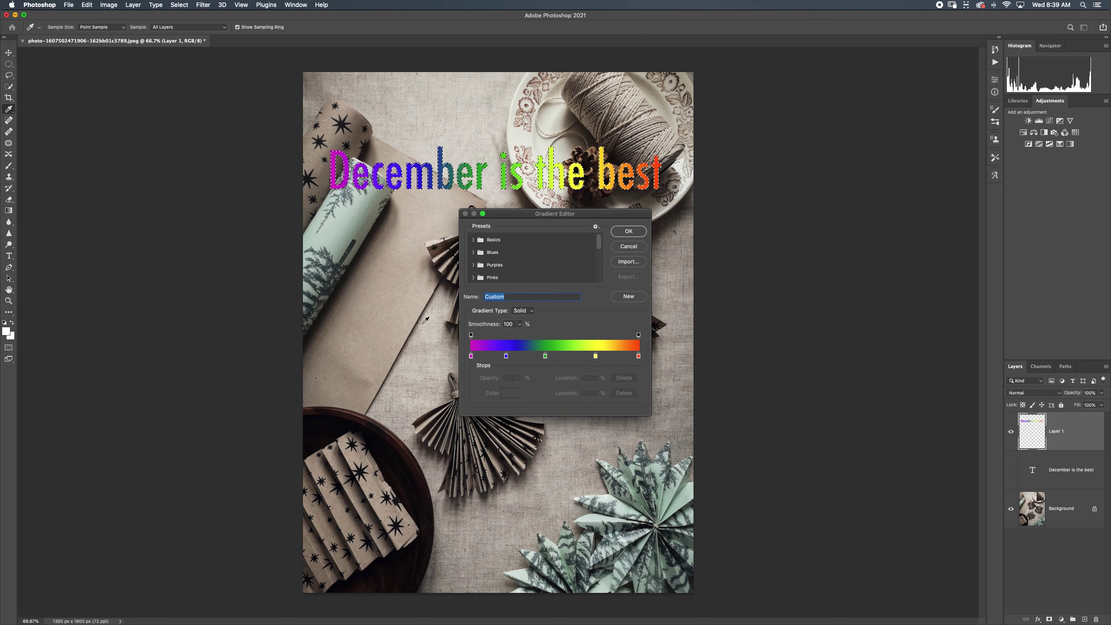
left_click(506, 356)
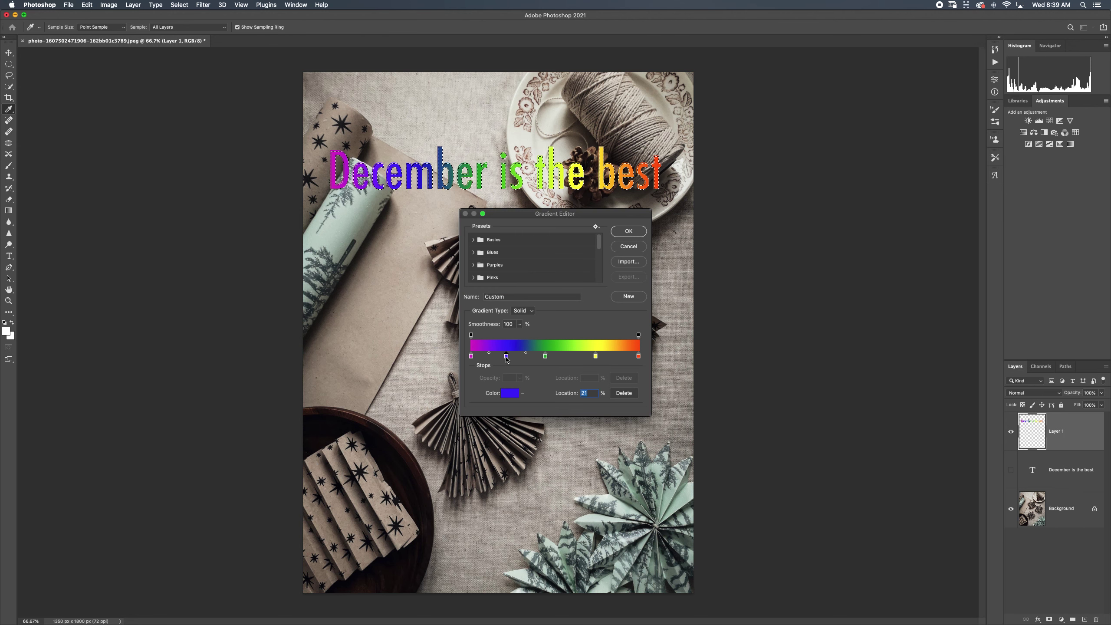
key("BackSpace")
left_click(545, 356)
key("BackSpace")
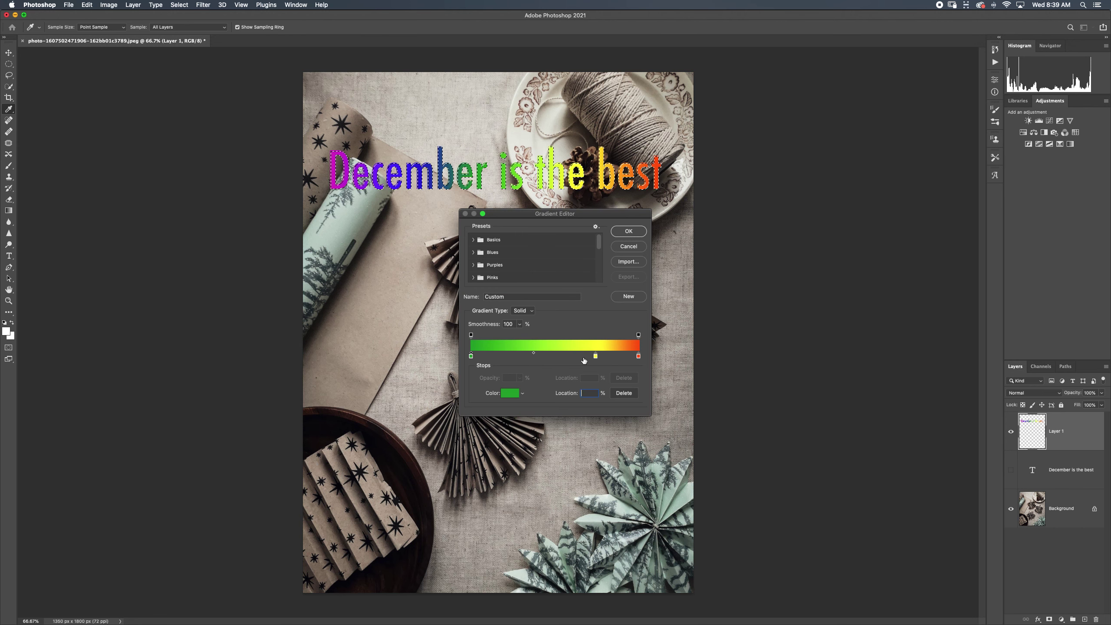
left_click(595, 357)
key("BackSpace")
Recolor the gradient's start stop with brown sampled from the star-patterned roll and its end stop with mint green from the paper star
left_click(471, 356)
left_click(335, 172)
left_click(317, 224)
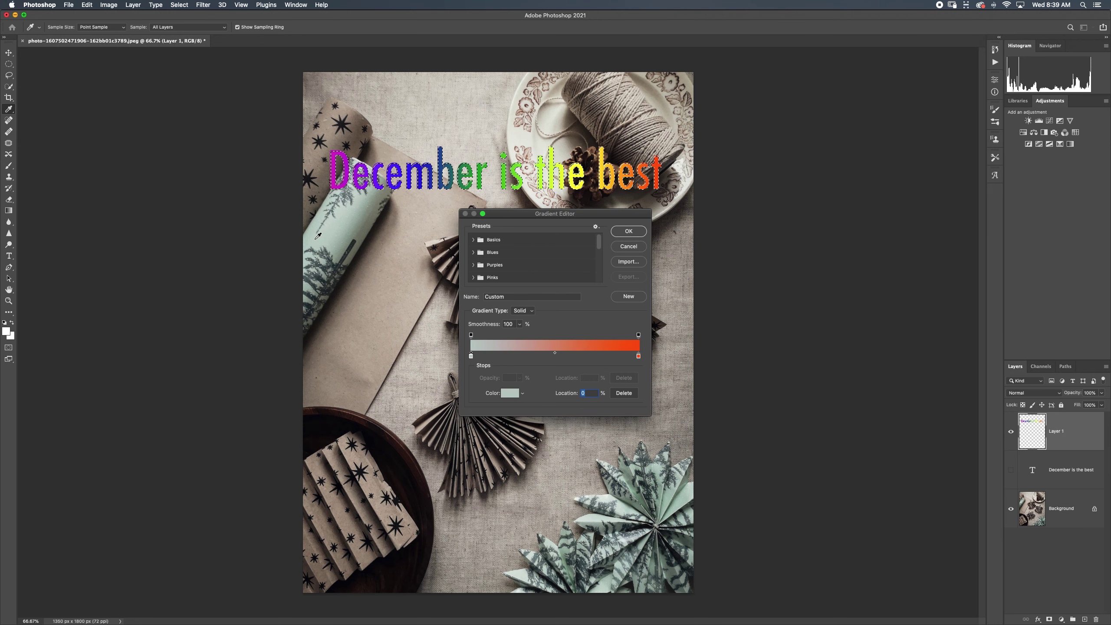
left_click(314, 153)
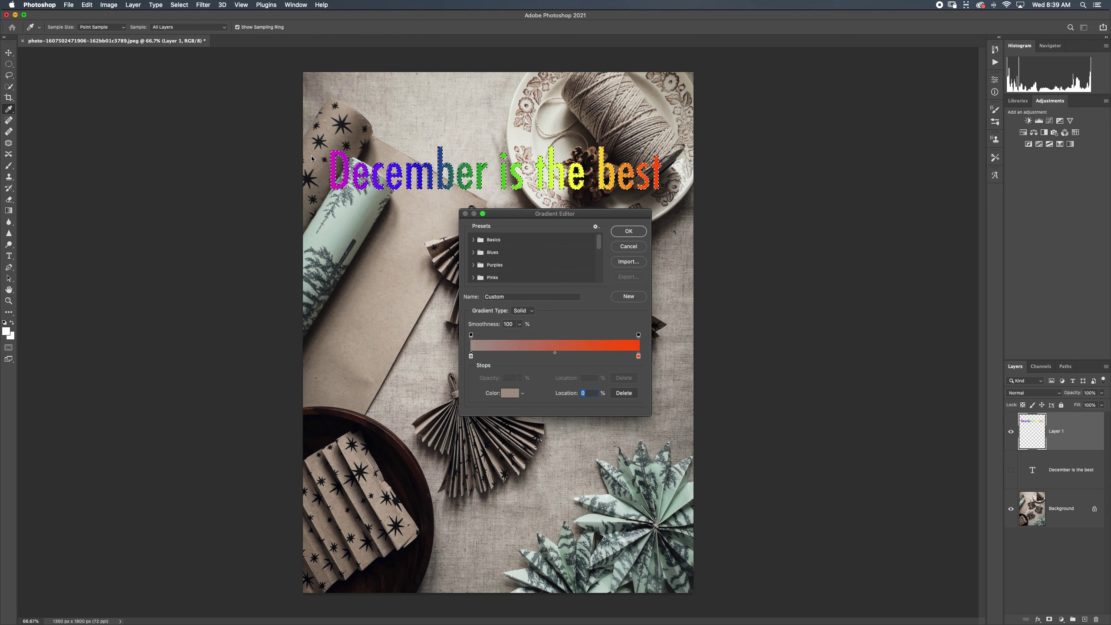
left_click(638, 356)
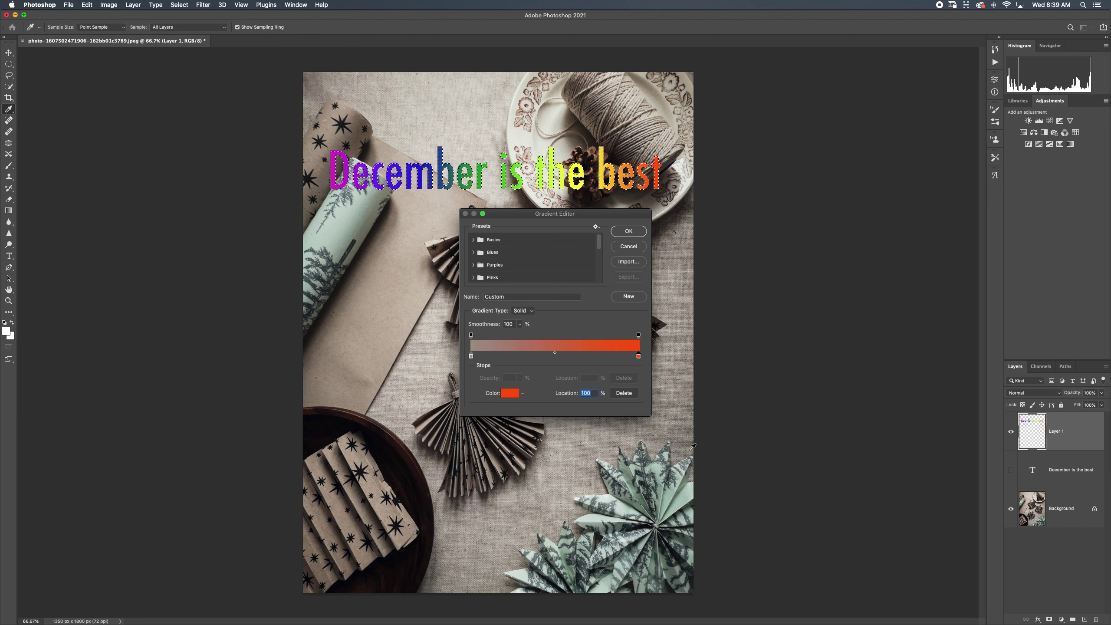
left_click(682, 499)
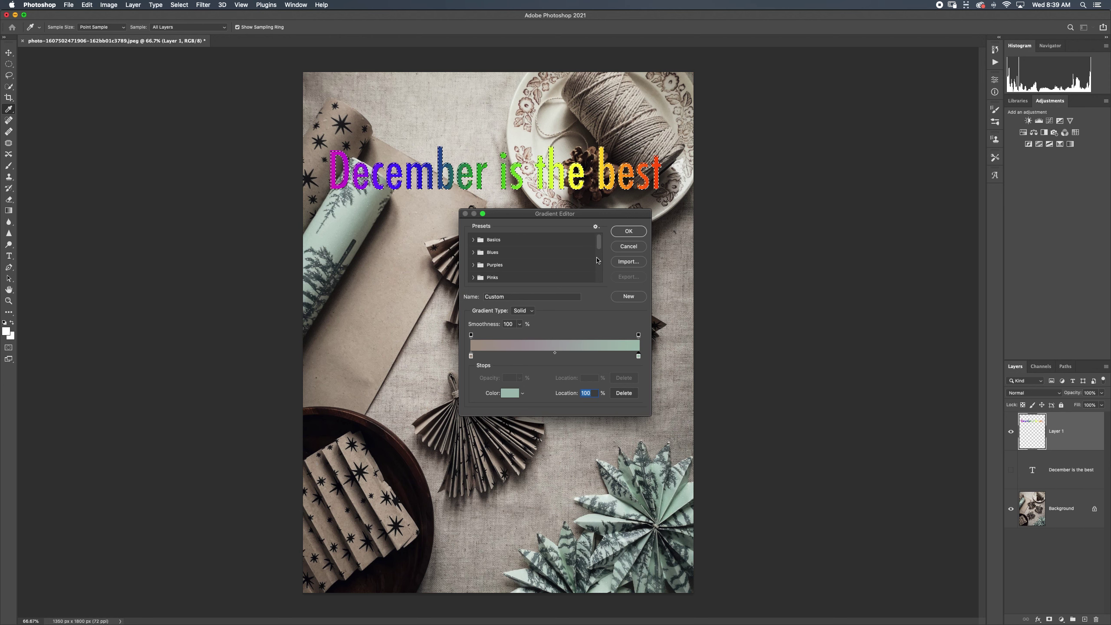
left_click(623, 233)
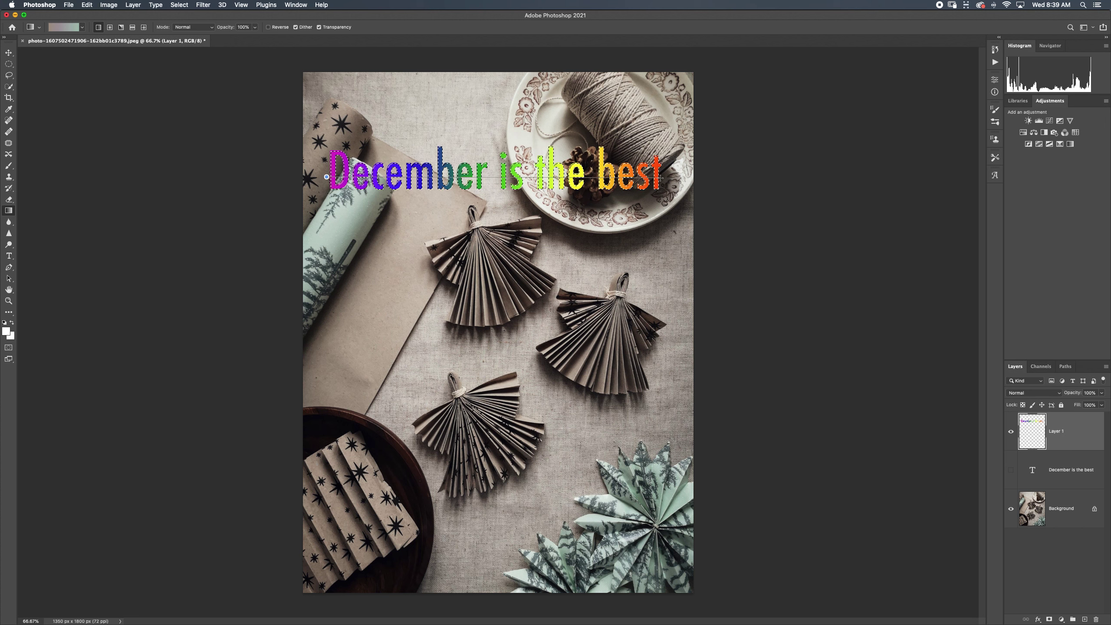
Fill the text selection on Layer 1 with the brown-to-mint gradient horizontally from its first to last letter, and deselect
left_click_drag(327, 177, 663, 178)
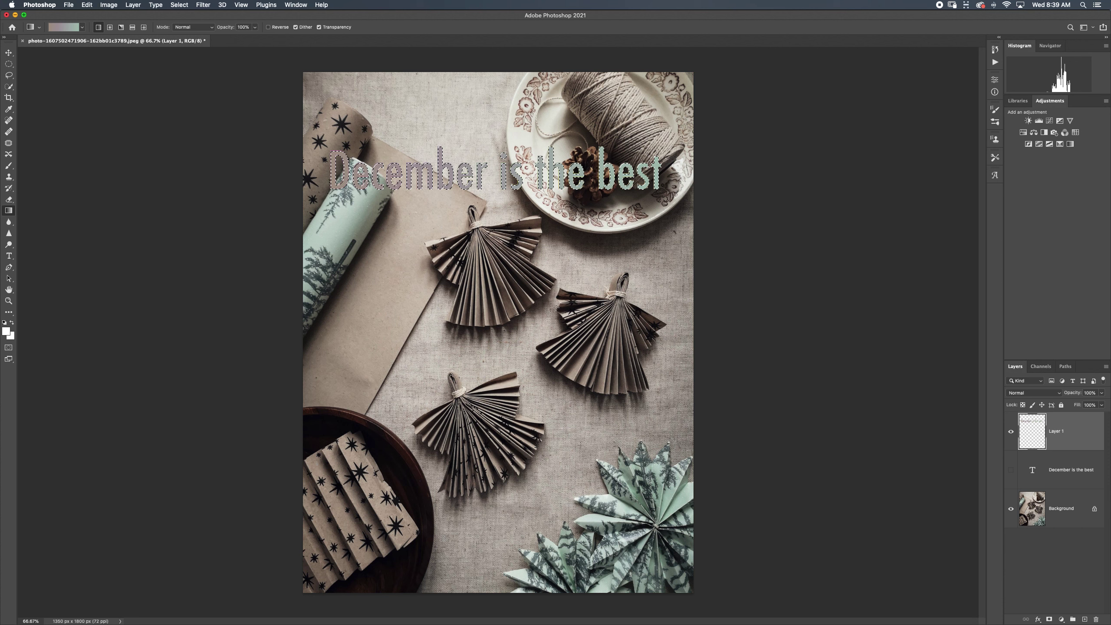
key("super+d")
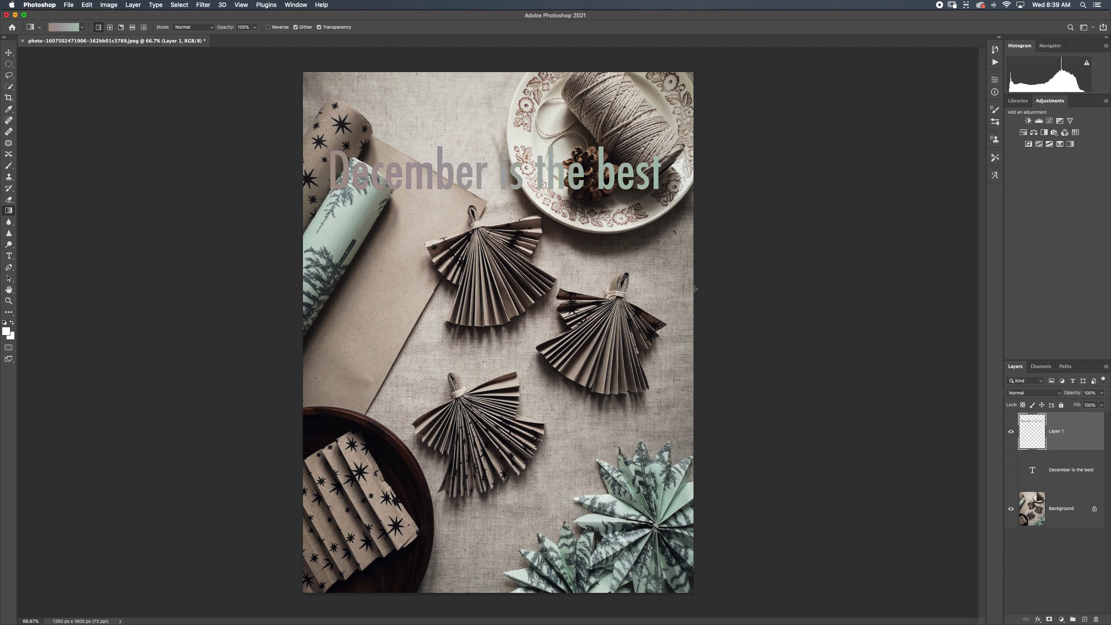
Move the gradient-filled text on Layer 1 slightly higher in the photo
key("v")
left_click_drag(518, 196, 523, 150)
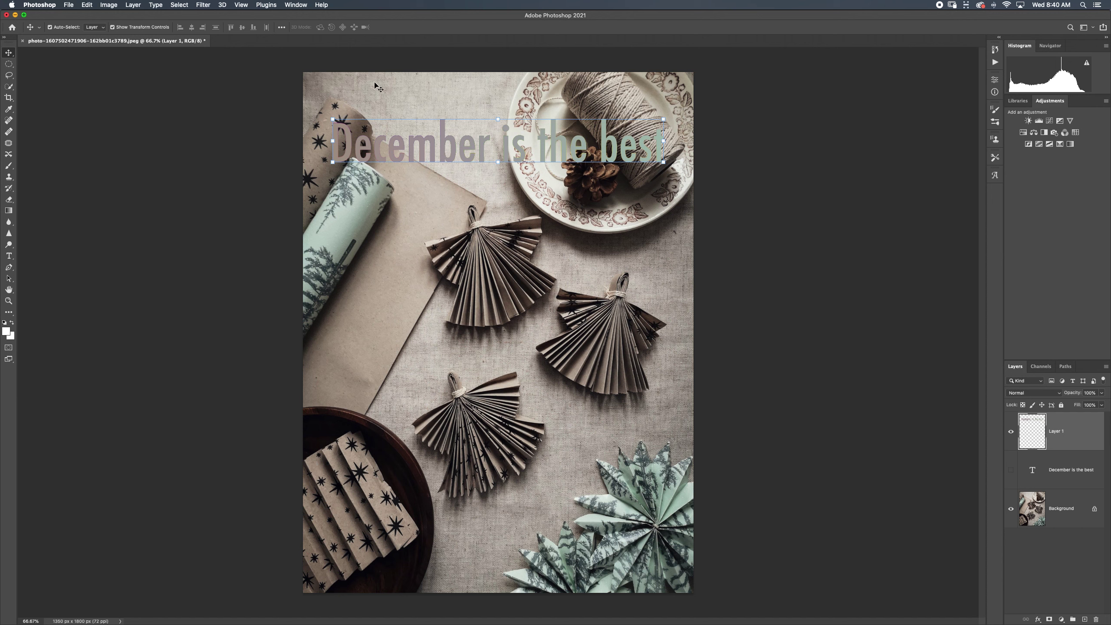
left_click_drag(452, 160, 452, 167)
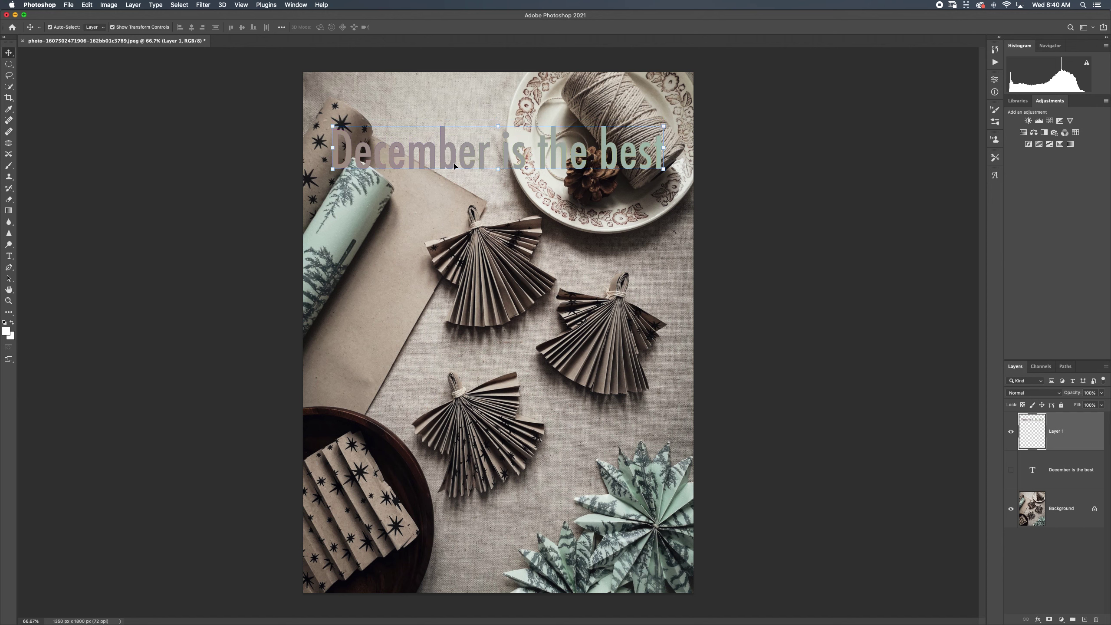